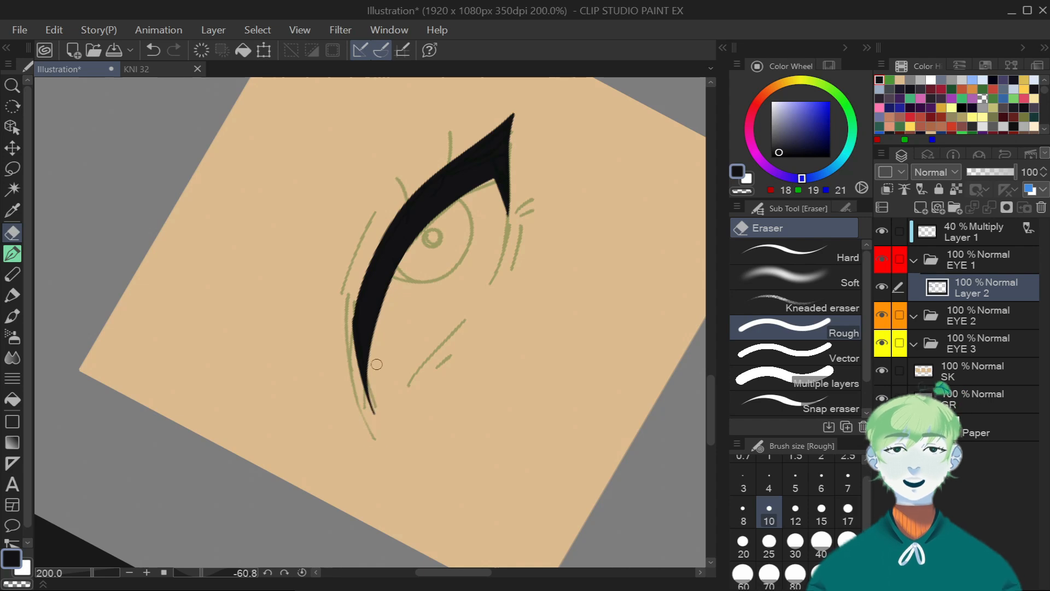
Trim the outer edge of the black upper lash line with the Rough eraser at size 10.
mouse_move(354, 374)
left_mouse_down()
mouse_move(384, 224)
mouse_move(355, 379)
mouse_move(374, 252)
mouse_move(493, 116)
left_mouse_up()
left_click_drag(514, 157, 516, 213)
key("ctrl+z")
key("ctrl+z")
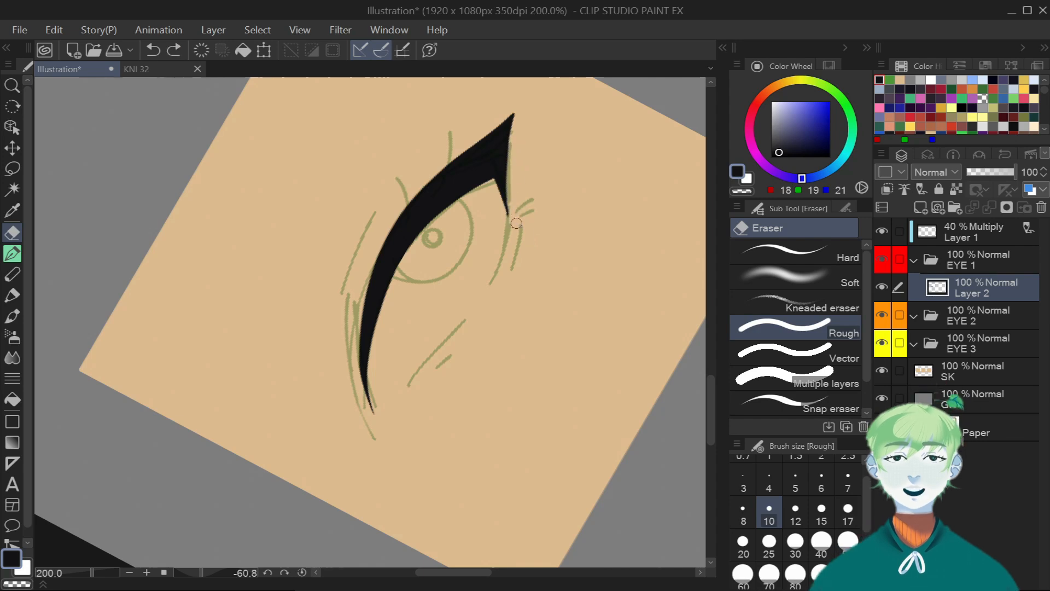
Draw pointed lashes along the upper lash line and a split tip at its inner end using G-pen PP at size 8.
left_click(12, 253)
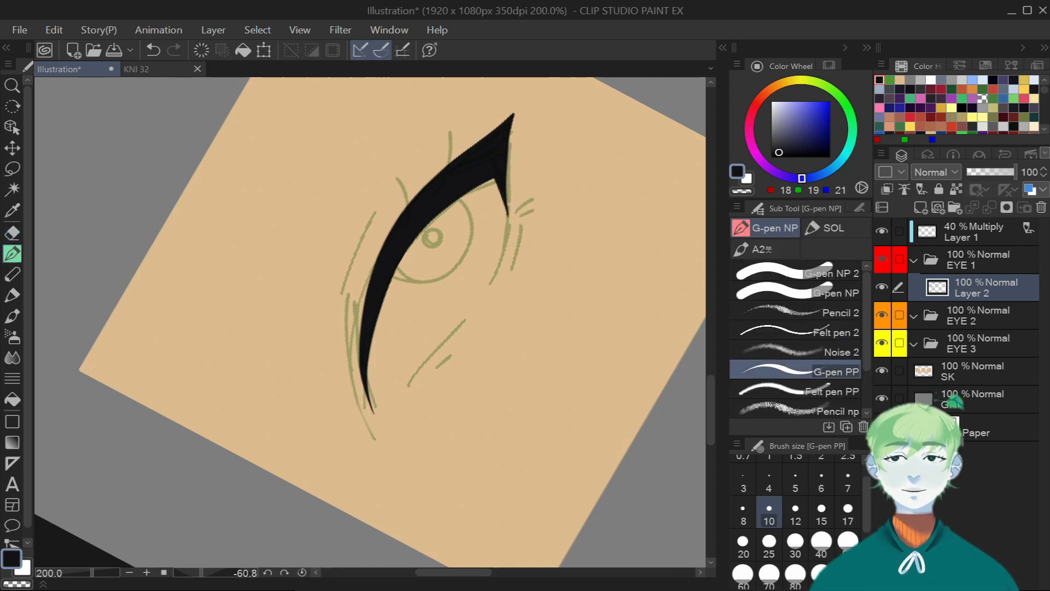
left_click(742, 514)
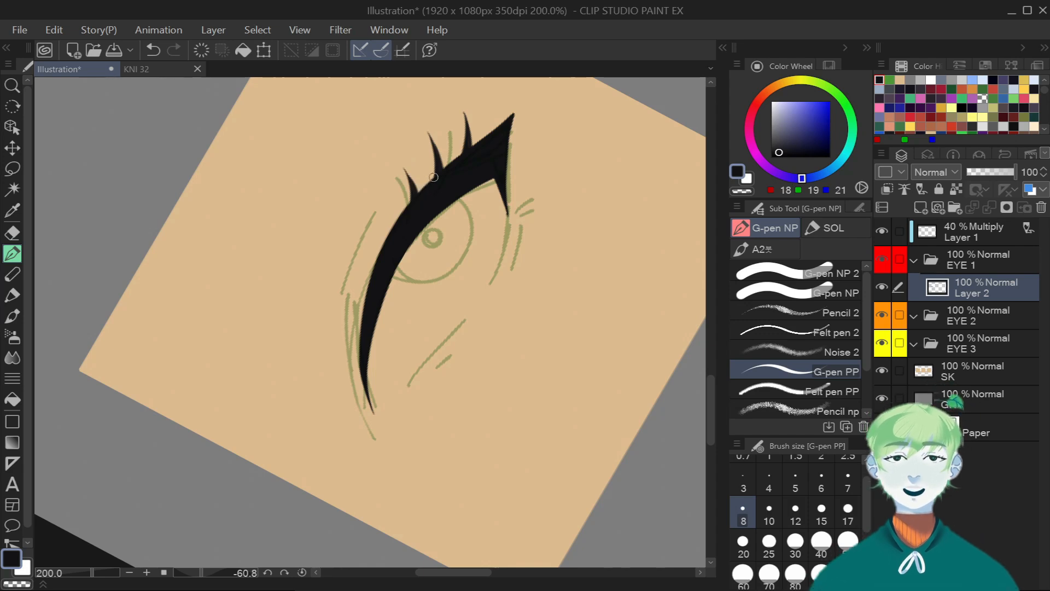
key("ctrl+z")
key("ctrl+z")
left_click_drag(363, 404, 391, 263)
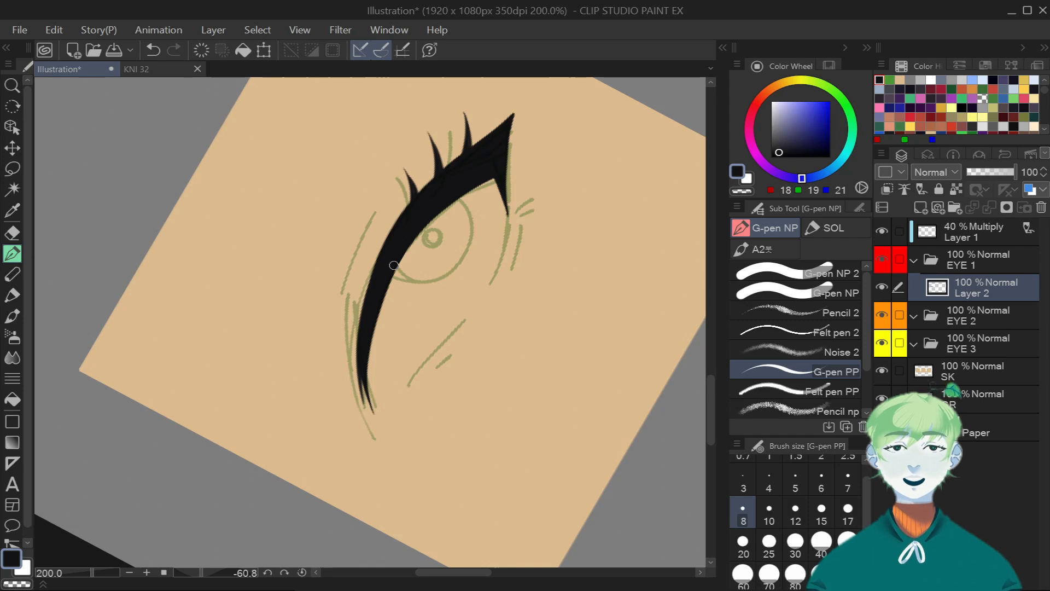
key("ctrl+@")
left_click_drag(710, 299, 710, 312)
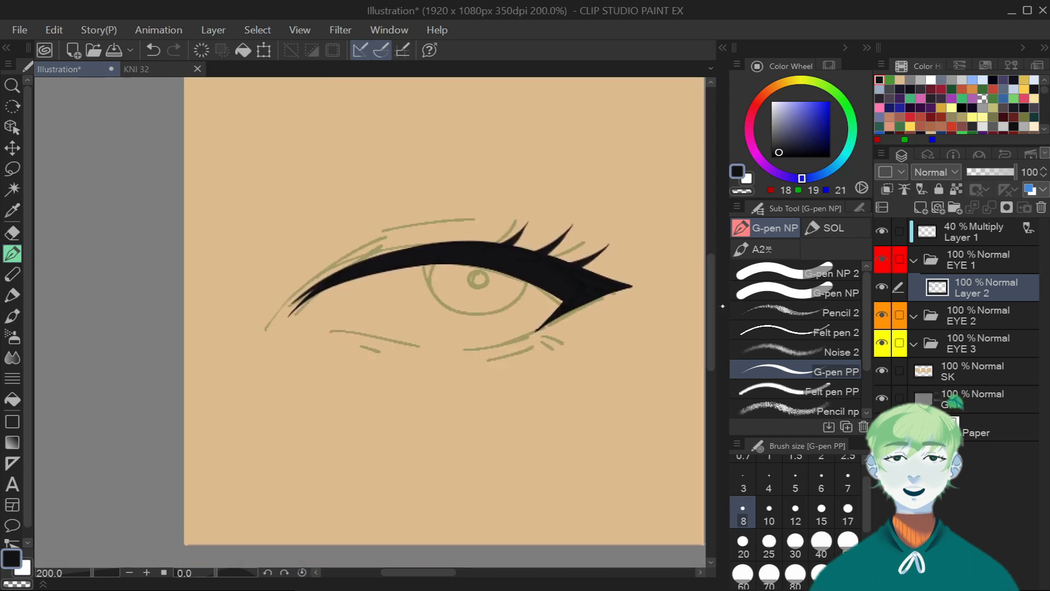
Rename the lash layer LS and place a new layer directly below it.
double_click(972, 292)
type("LS")
key("Return")
key("ctrl+shift+n")
left_click_drag(990, 287, 995, 316)
Make a circular selection over the sketched iris, fill it with near-black and name its layer EYE.
key("m")
left_click(795, 280)
left_click_drag(439, 222, 529, 317)
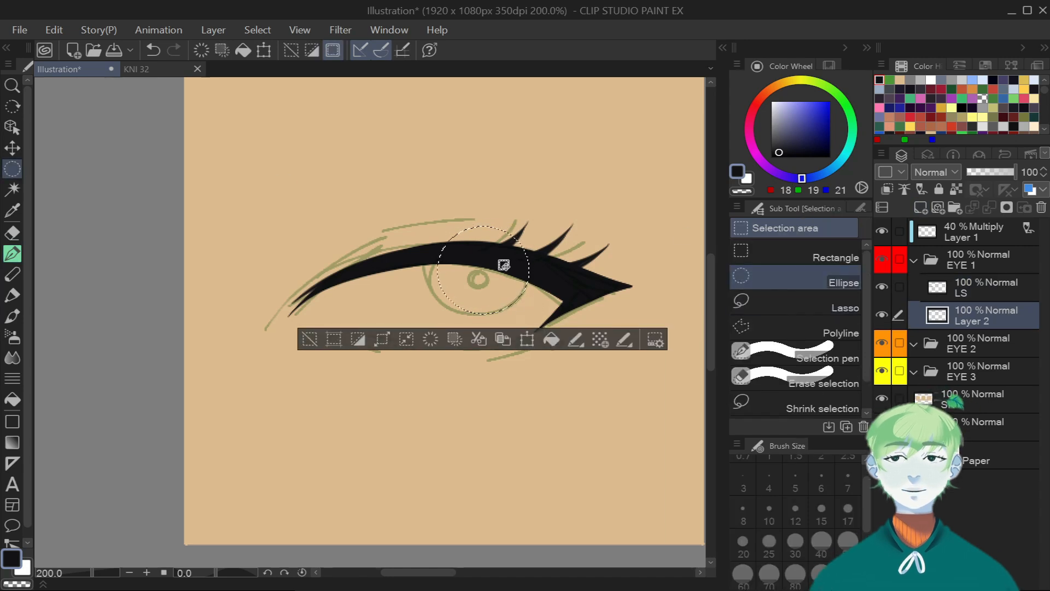
key("p")
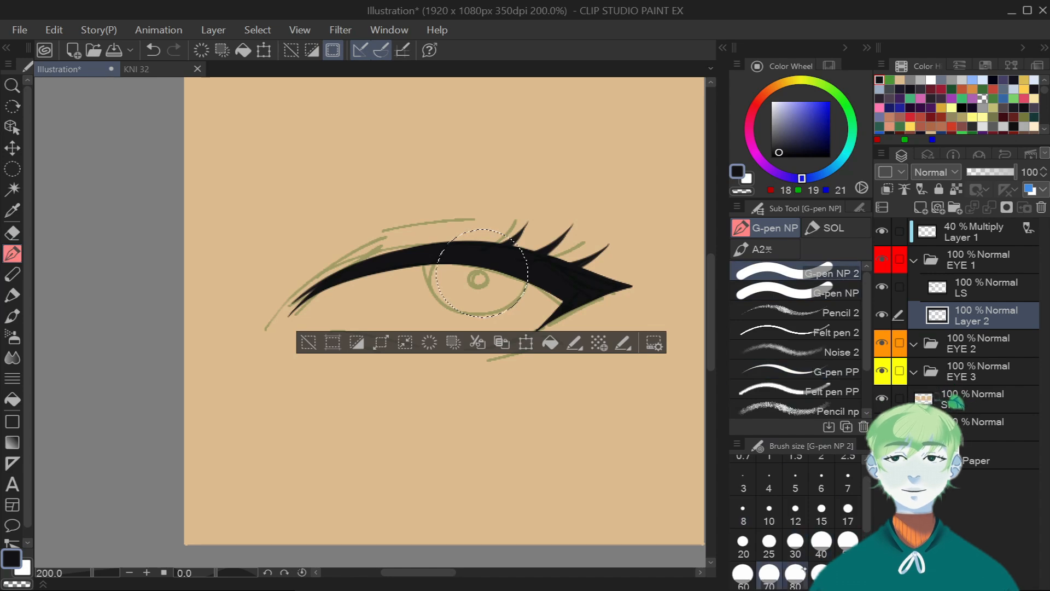
double_click(976, 321)
type("EYE")
key("Return")
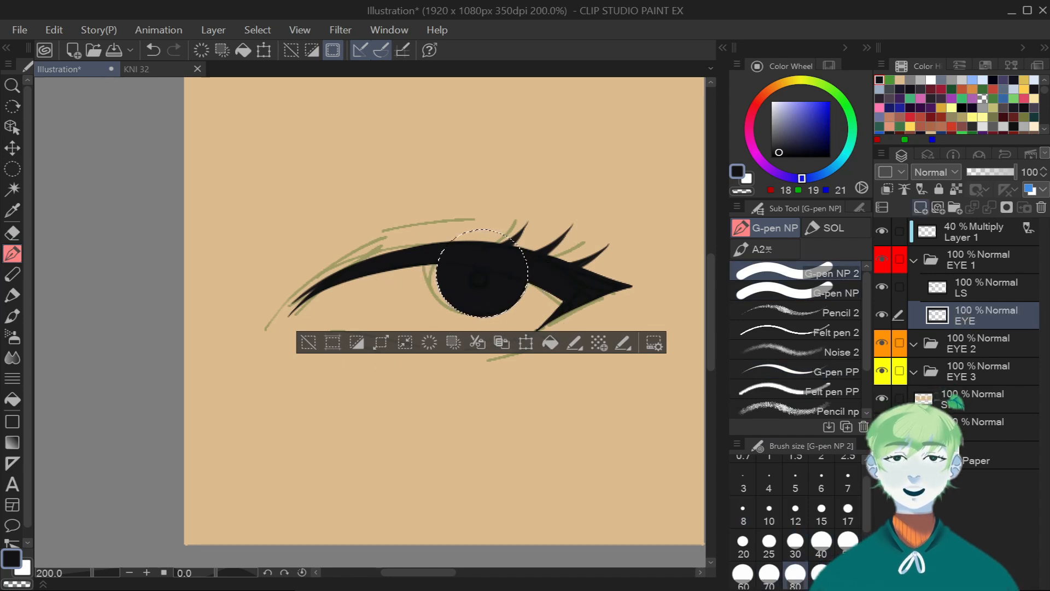
Add a layer above EYE and name it PL.
left_click(920, 208)
double_click(977, 321)
type("PL")
key("Return")
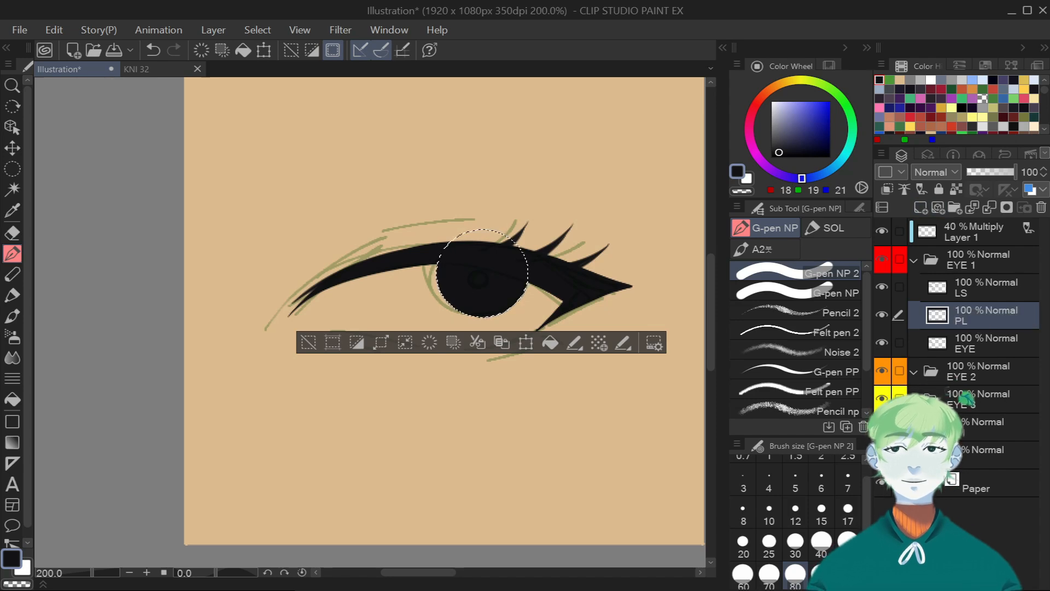
Paint a small red pupil (RGB 226, 19, 18) on the PL layer at brush size 12 and clear the selection.
left_click(756, 104)
left_click(819, 111)
left_click(825, 107)
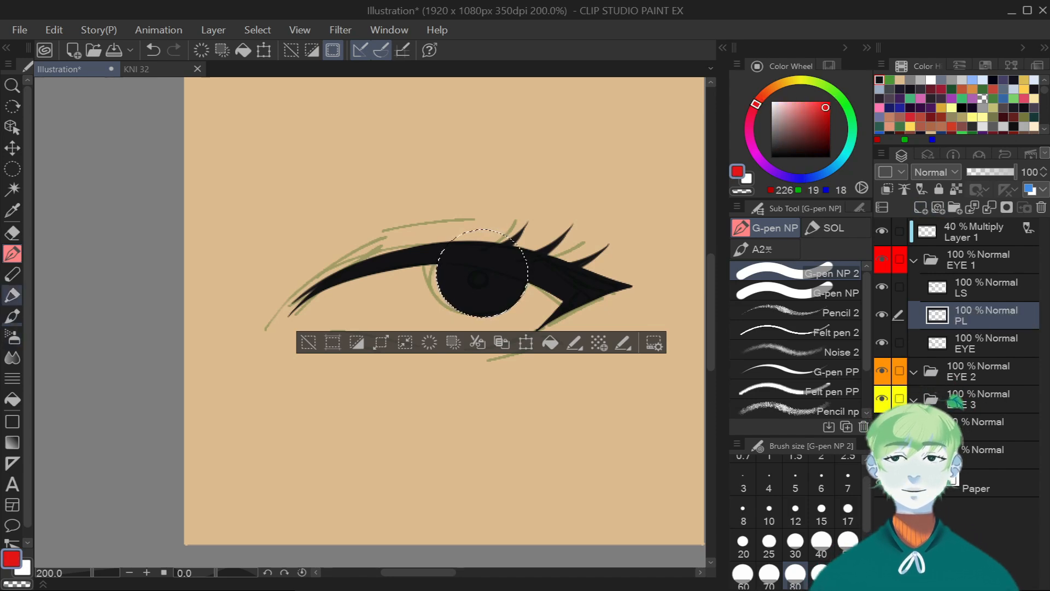
left_click(795, 512)
left_click(482, 279)
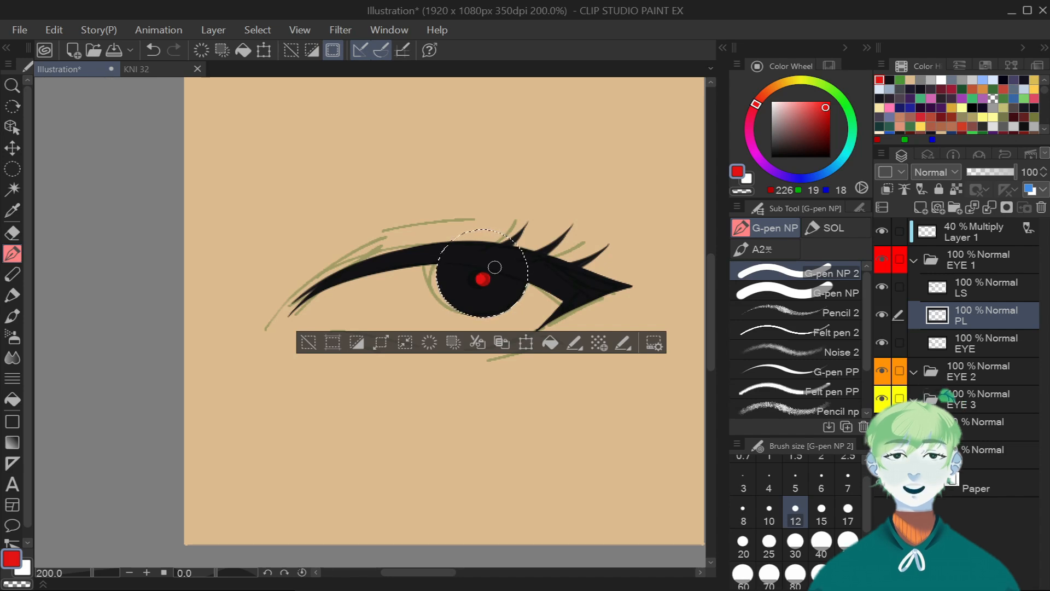
left_click(984, 343)
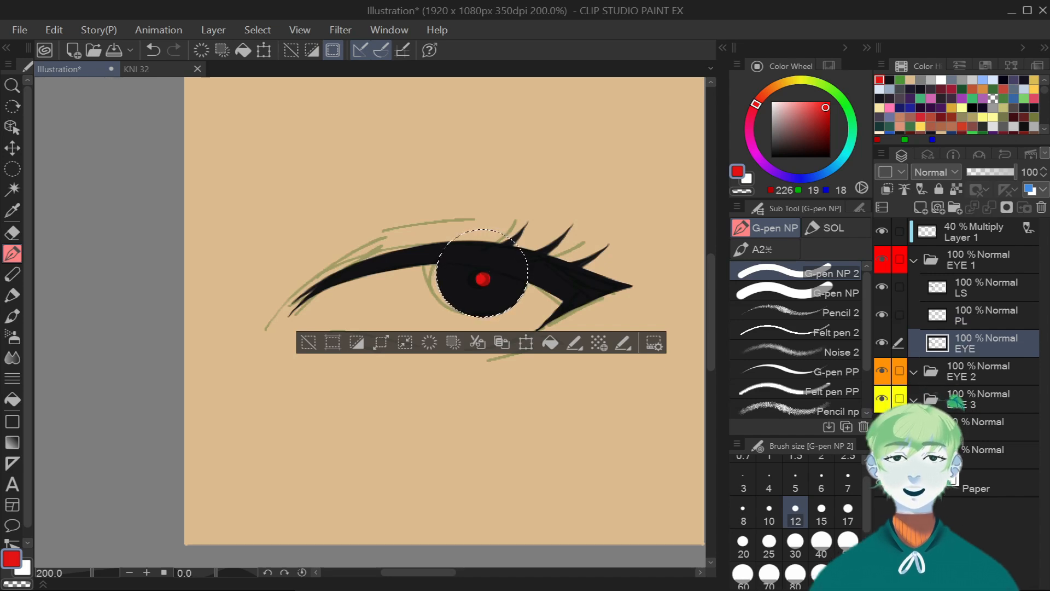
key("ctrl+d")
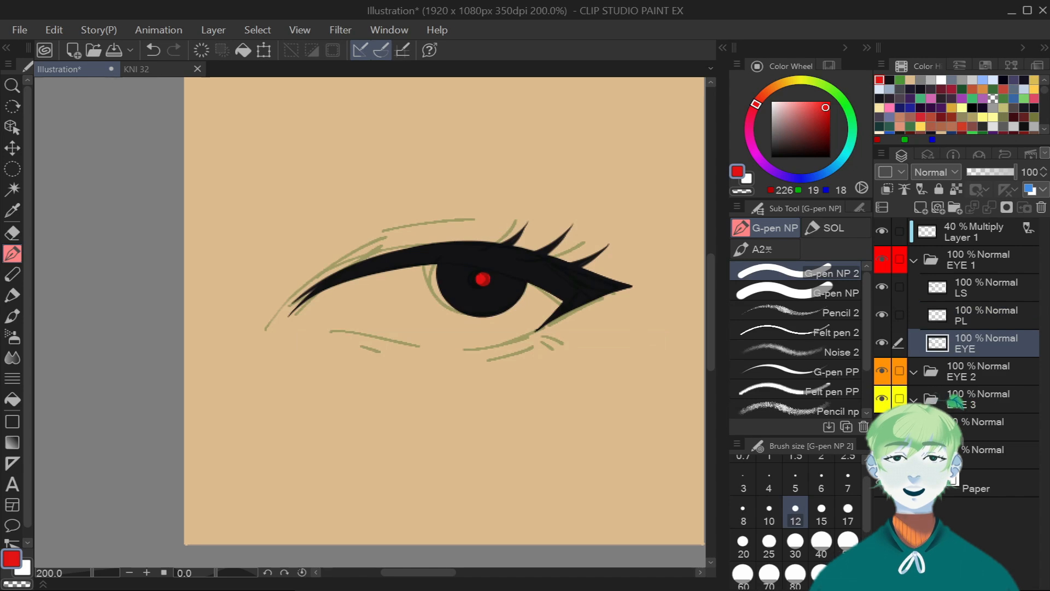
Sample the tan skin colour from the skin base layer.
left_click(980, 323)
left_click(985, 339)
left_click(989, 426)
key("i")
left_click(598, 459)
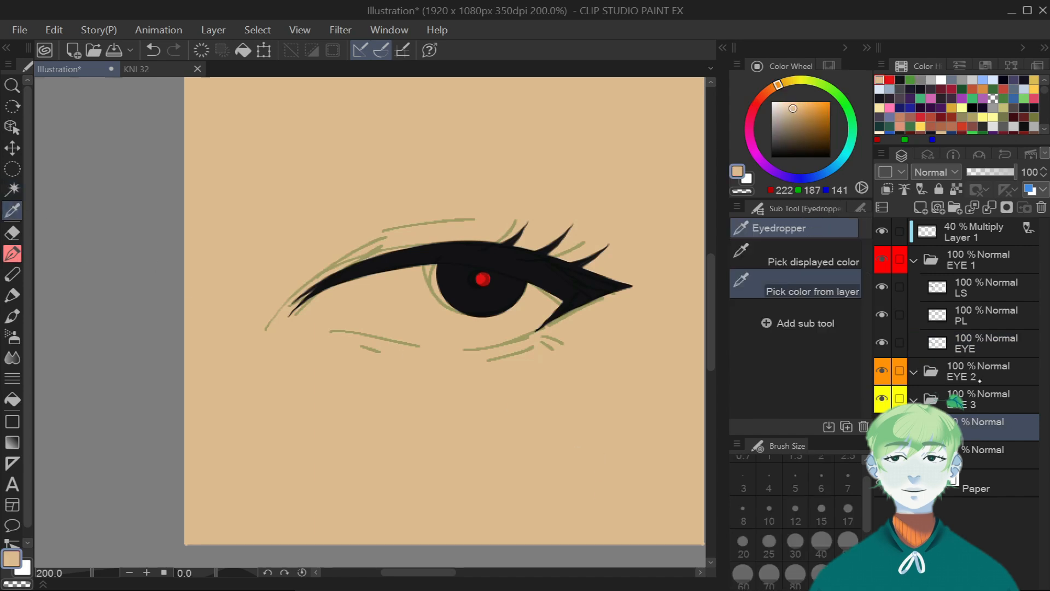
Add a new layer directly below EYE.
left_click(986, 345)
key("ctrl+shift+n")
left_click_drag(990, 347, 996, 377)
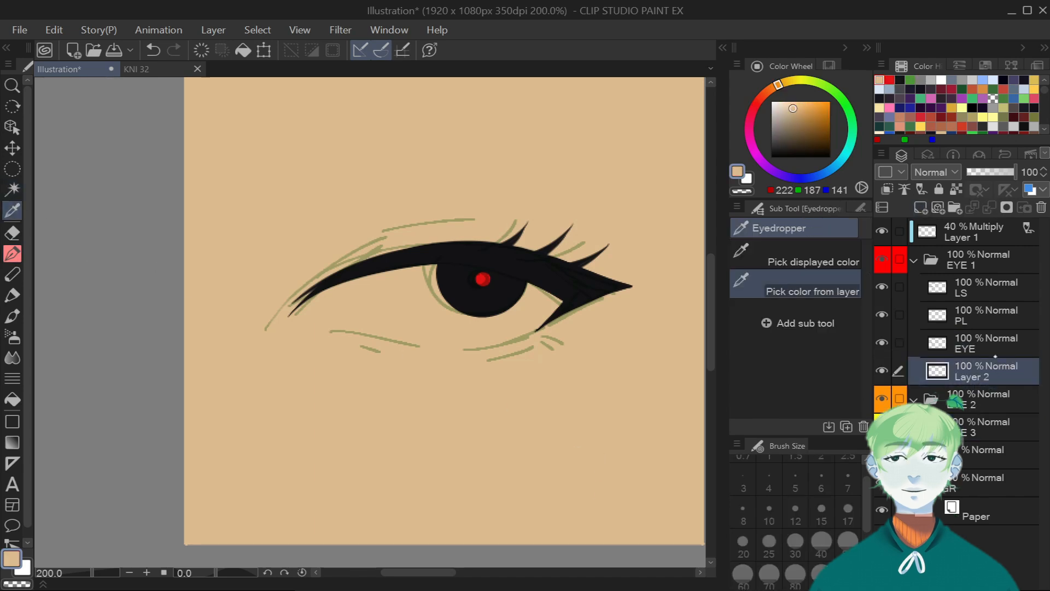
Paint a salmon patch (RGB 219, 142, 109) below the eye's inner corner at brush size 25 and soften it with Blur.
mouse_move(777, 85)
left_mouse_down()
mouse_move(802, 110)
mouse_move(765, 93)
left_mouse_up()
left_click(800, 109)
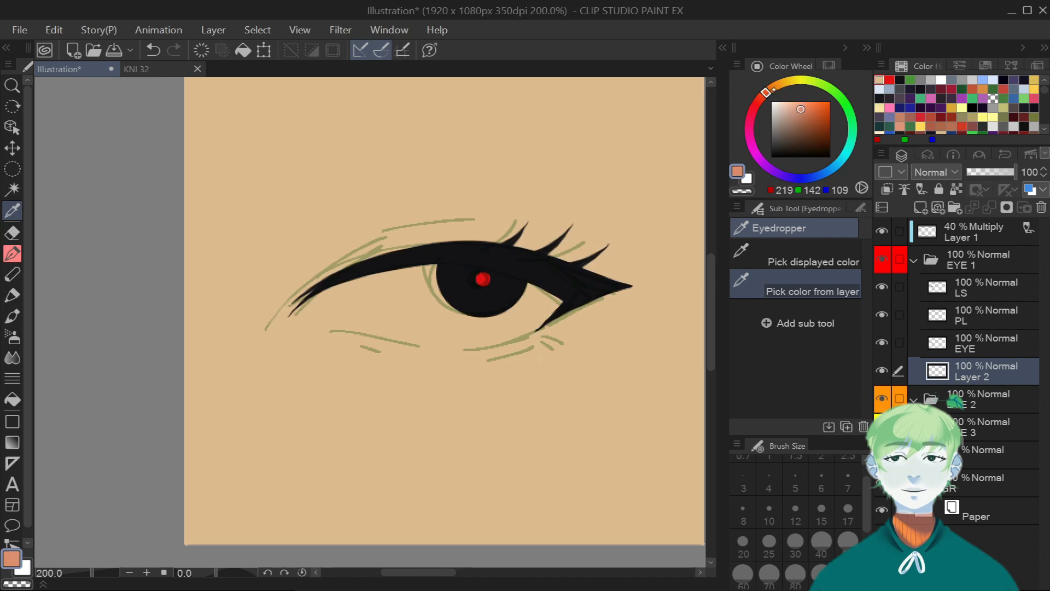
key("p")
left_click_drag(276, 320, 574, 235)
key("ctrl+z")
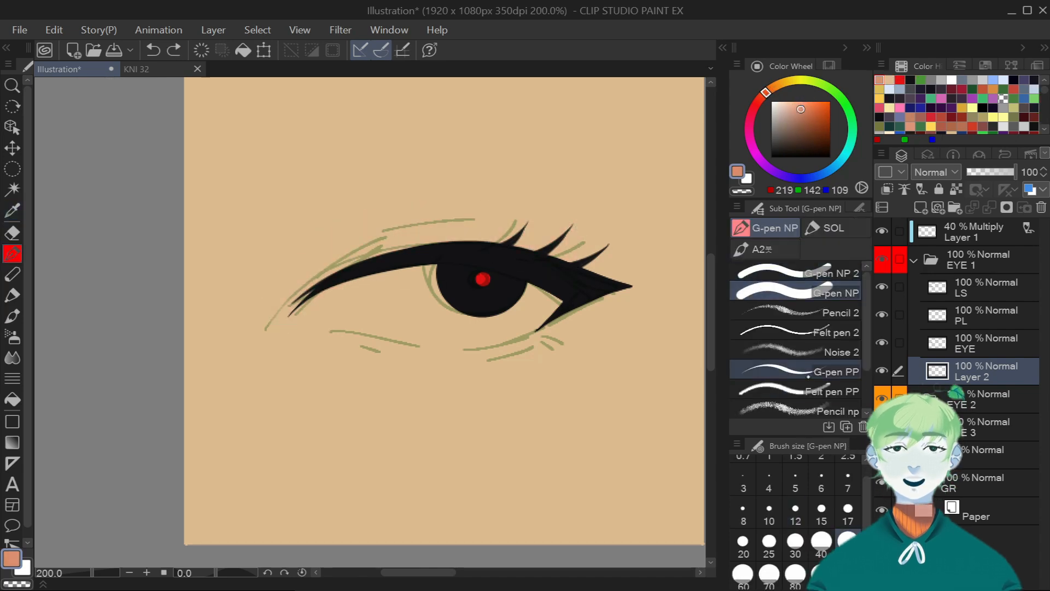
left_click(769, 542)
mouse_move(320, 342)
left_mouse_down()
mouse_move(389, 363)
mouse_move(398, 356)
mouse_move(385, 358)
mouse_move(389, 337)
mouse_move(440, 384)
left_mouse_up()
key("j")
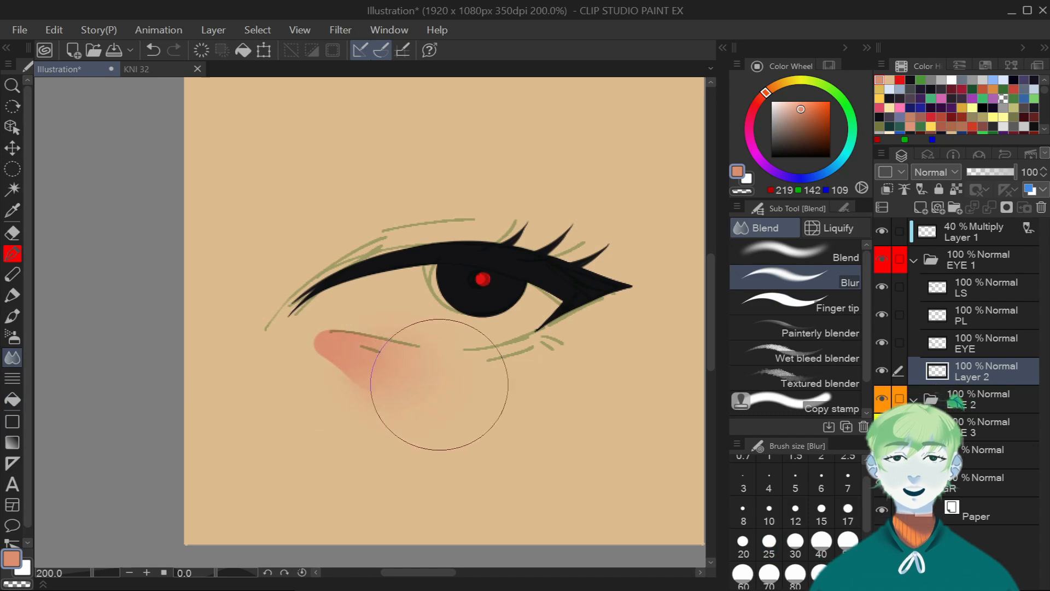
Erase the patch's lower edge with the Rough eraser and blur its edges into the surrounding skin.
key("e")
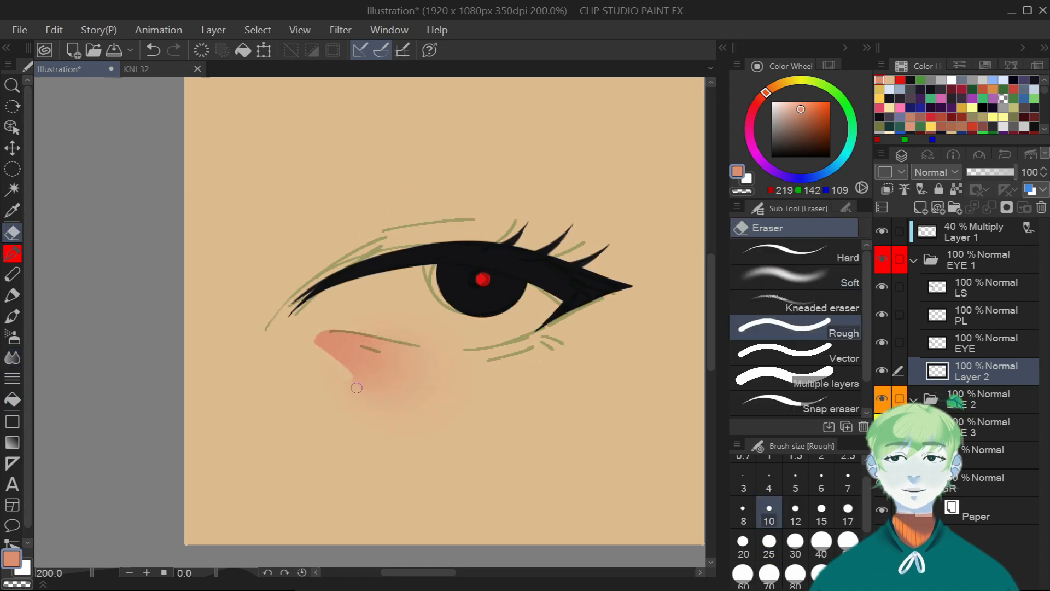
mouse_move(310, 347)
left_mouse_down()
mouse_move(342, 359)
mouse_move(382, 417)
left_mouse_up()
key("b")
key("j")
left_click_drag(315, 328, 304, 299)
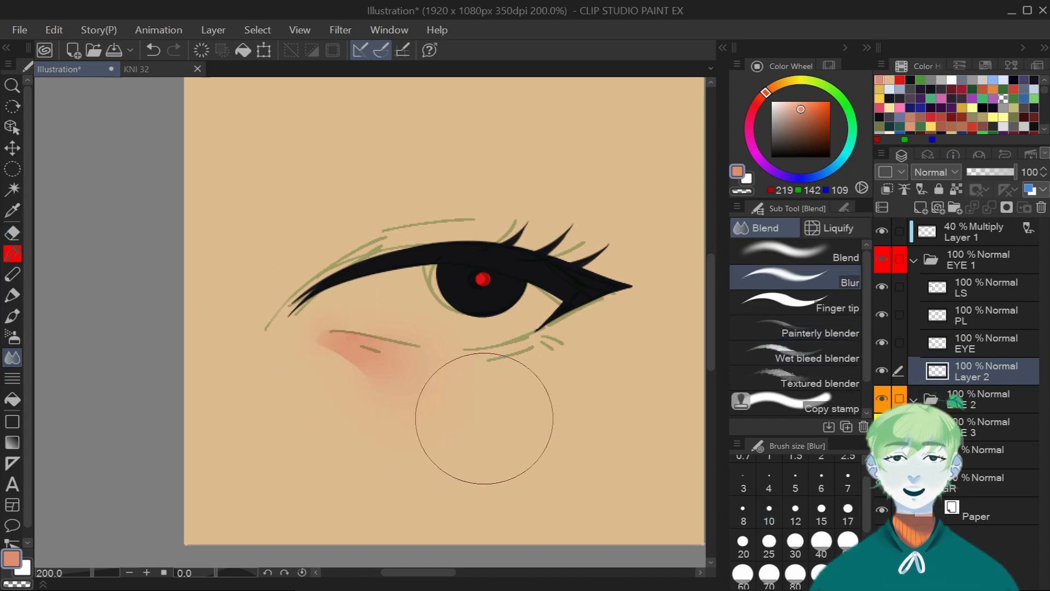
Set the drawing colour to reddish brown (RGB 174, 78, 54) and the G-pen NP brush size to 5.
left_click(811, 119)
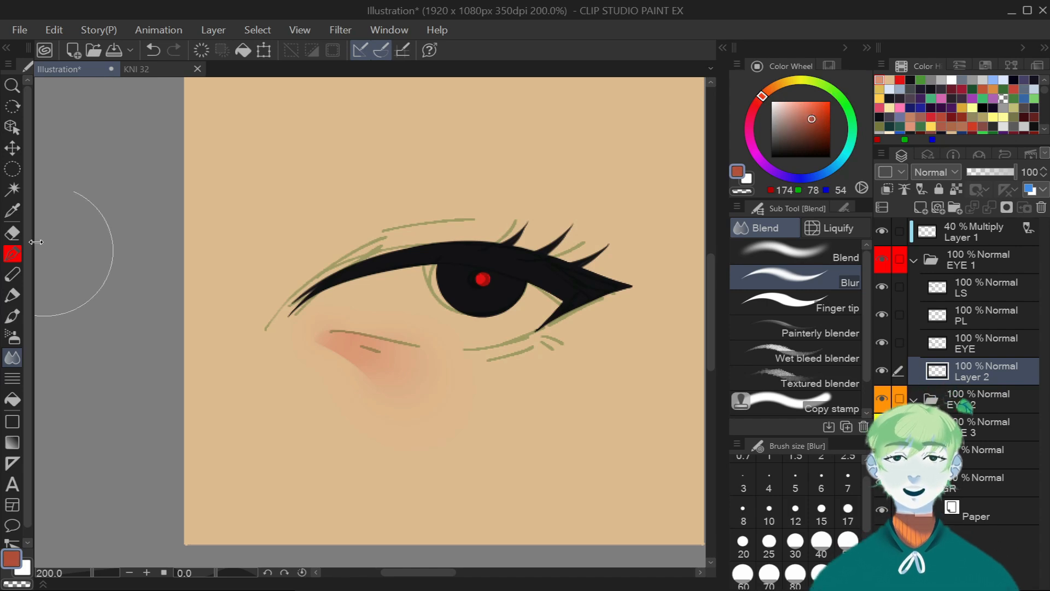
key("p")
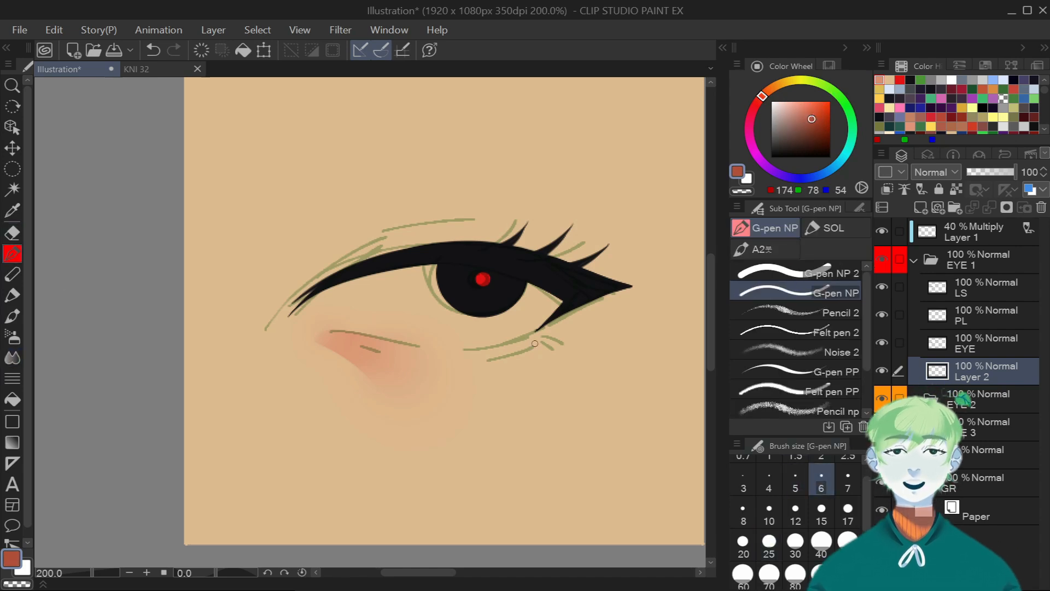
left_click(795, 478)
Draw the reddish-brown lower lid lines over the sketch on the LS layer.
key("alt+bracketright")
key("alt+bracketright")
key("alt+bracketright")
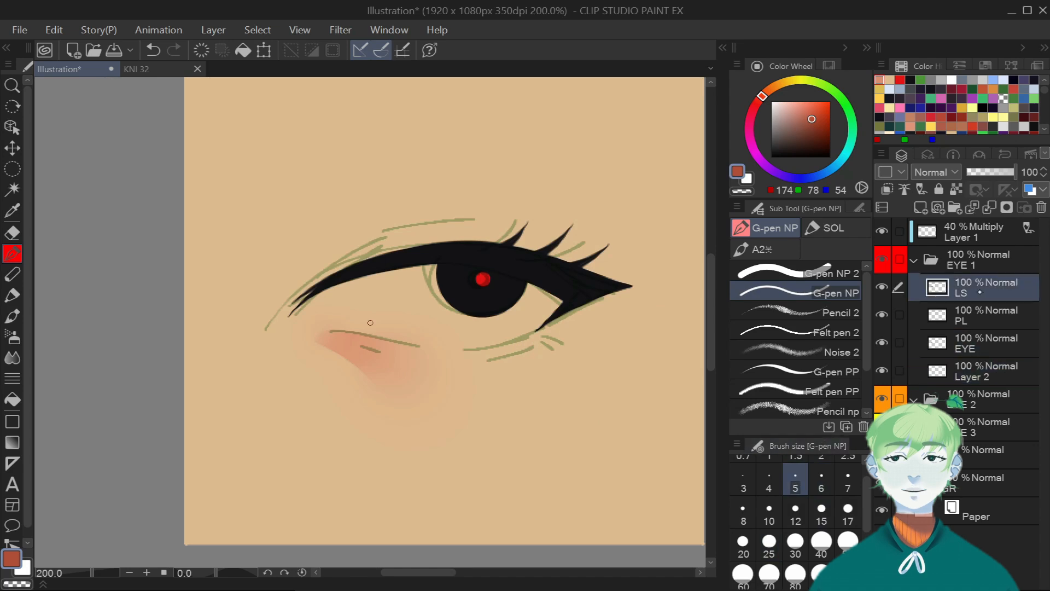
left_click_drag(381, 339, 432, 350)
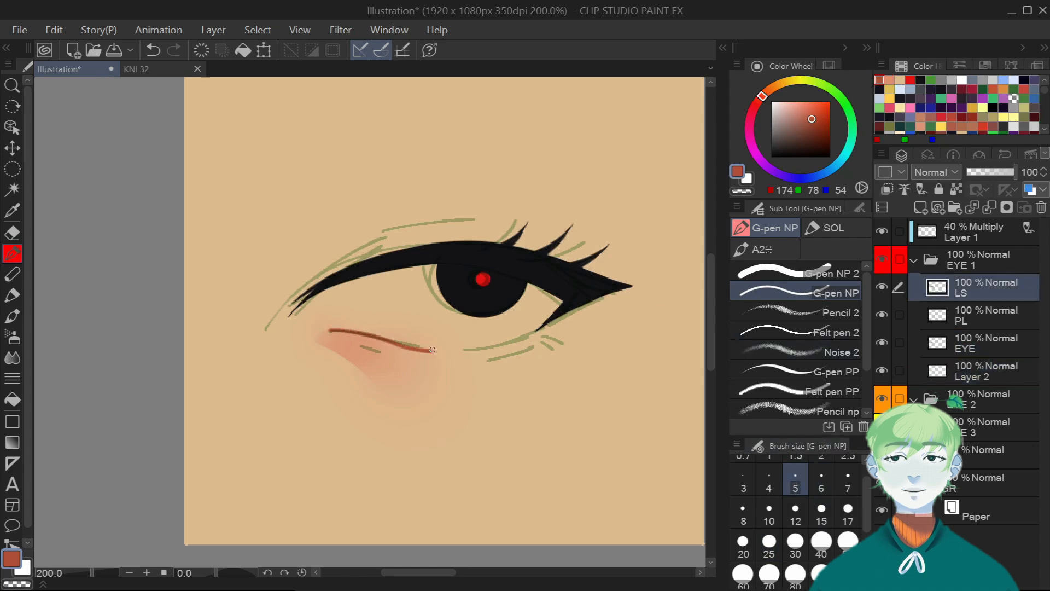
left_click_drag(291, 564, 428, 224)
left_click_drag(428, 262, 440, 197)
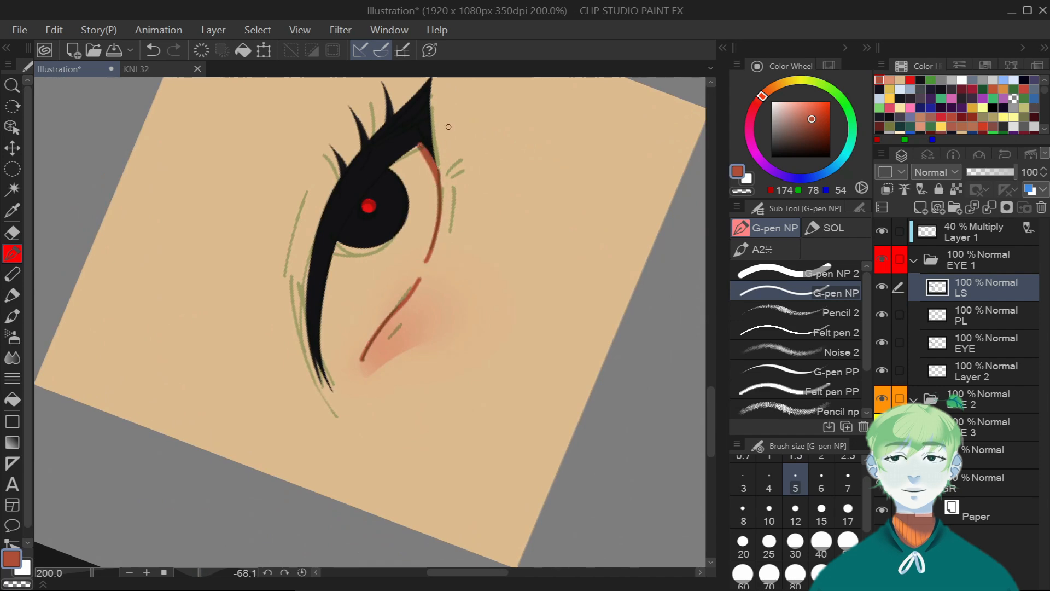
Hide the sketch layer and undo the lower lid lines drawn on the LS layer.
left_click(881, 230)
key("ctrl+z")
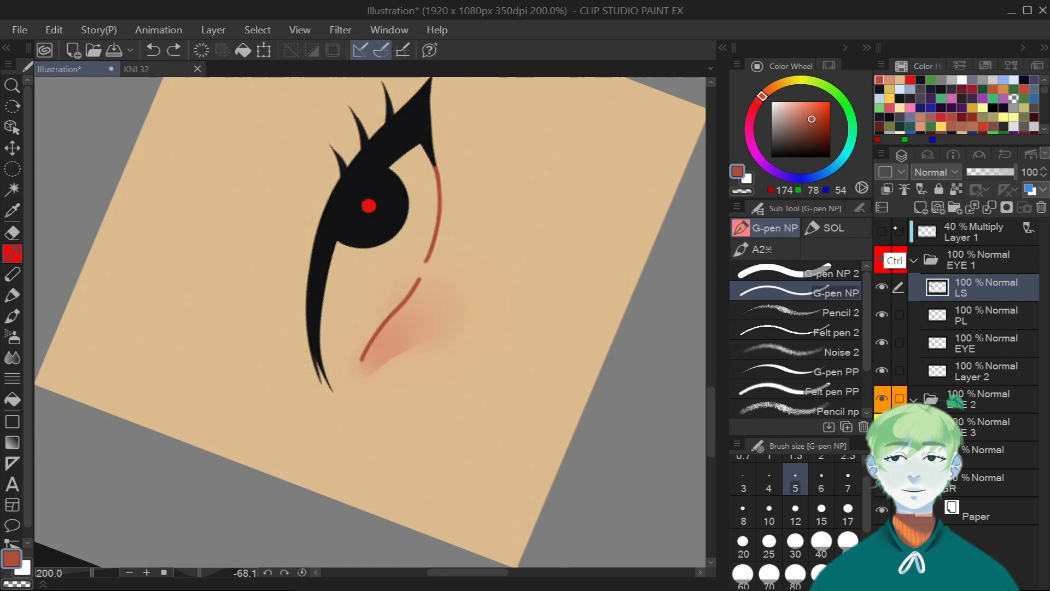
key("ctrl+z")
key("ctrl+z")
Rename the salmon shading layer SDW and keep it selected.
left_click(987, 312)
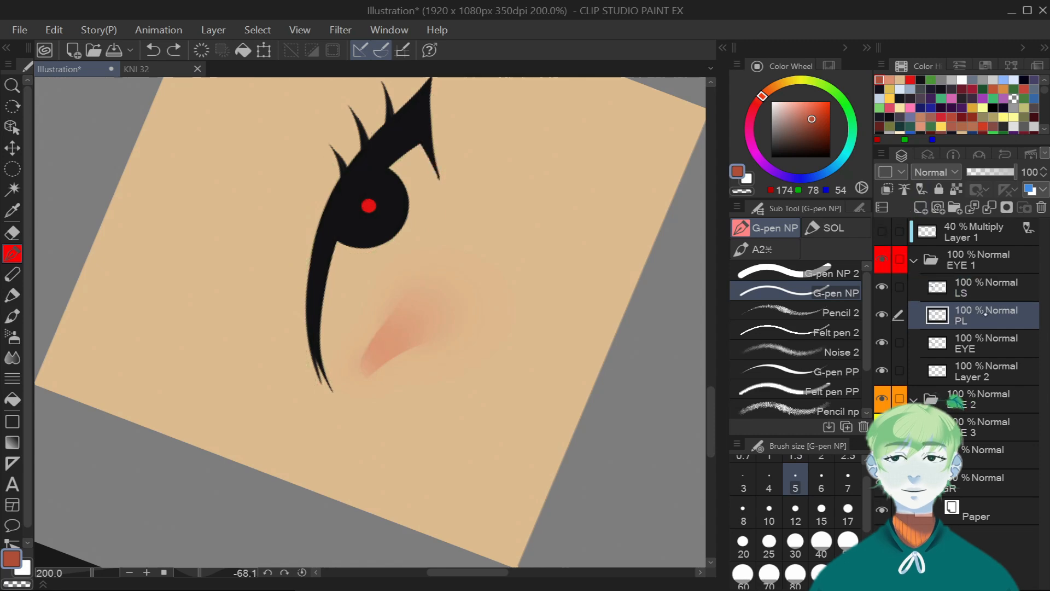
left_click(981, 376)
double_click(966, 376)
type("SDW")
key("Return")
left_click(979, 314)
left_click(979, 364)
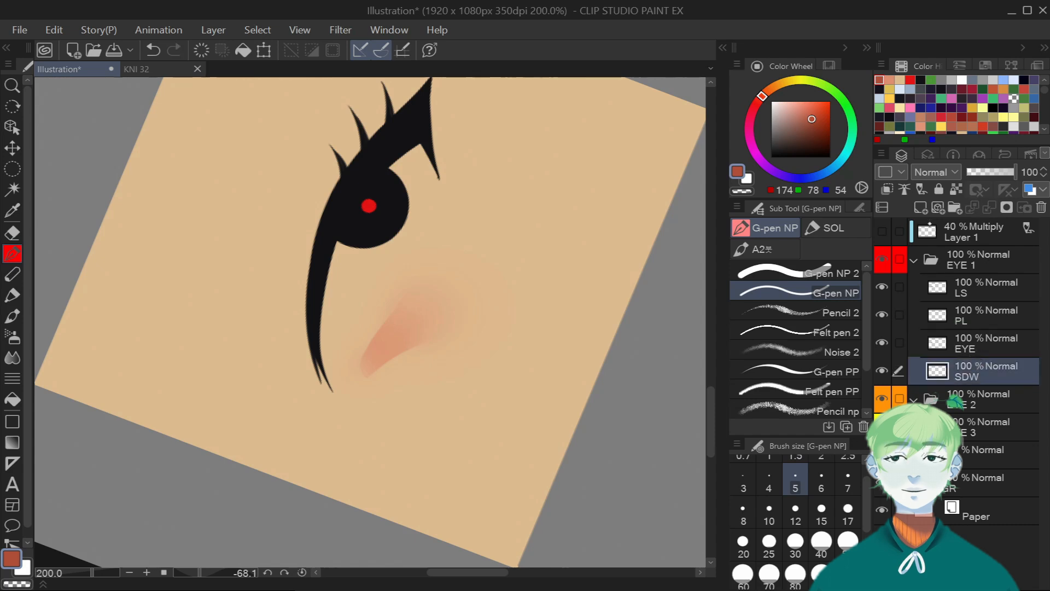
Add a layer above SDW, show the sketch and draw reddish-brown lower lid lines, a short inner crease and a filled outer corner.
left_click(920, 207)
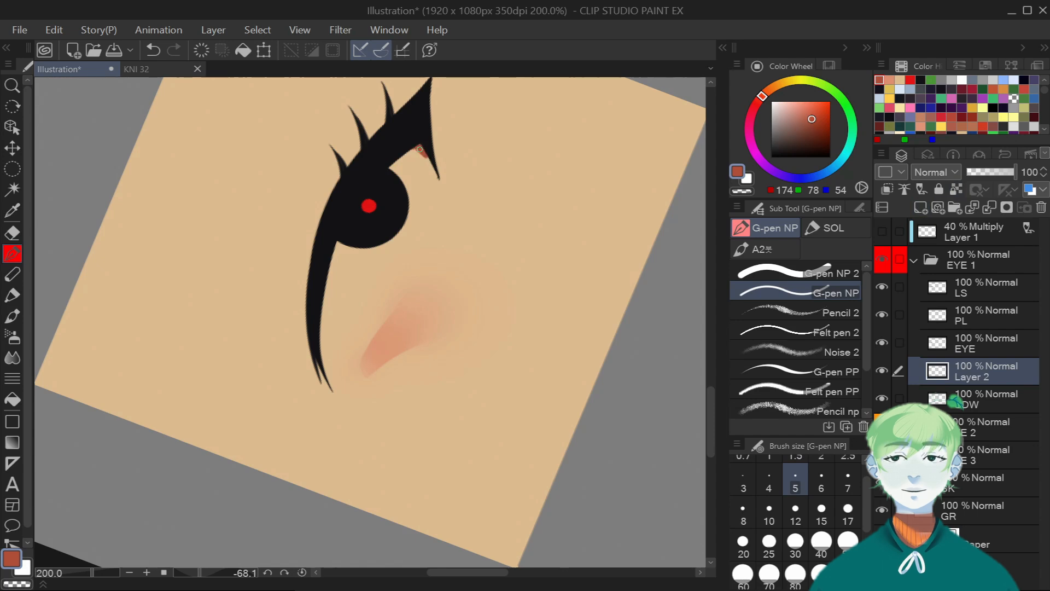
left_click(881, 231)
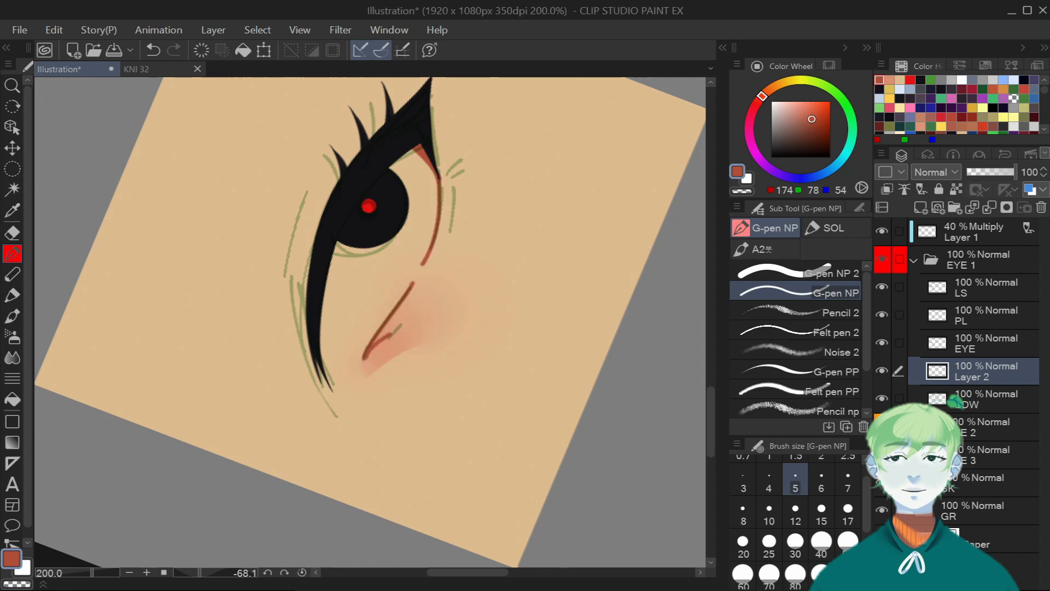
Draw short near-black lower lashes near the outer corner on the LS layer with G-pen PP at size 6.
key("F1")
left_click_drag(461, 166, 448, 176)
key("ctrl+z")
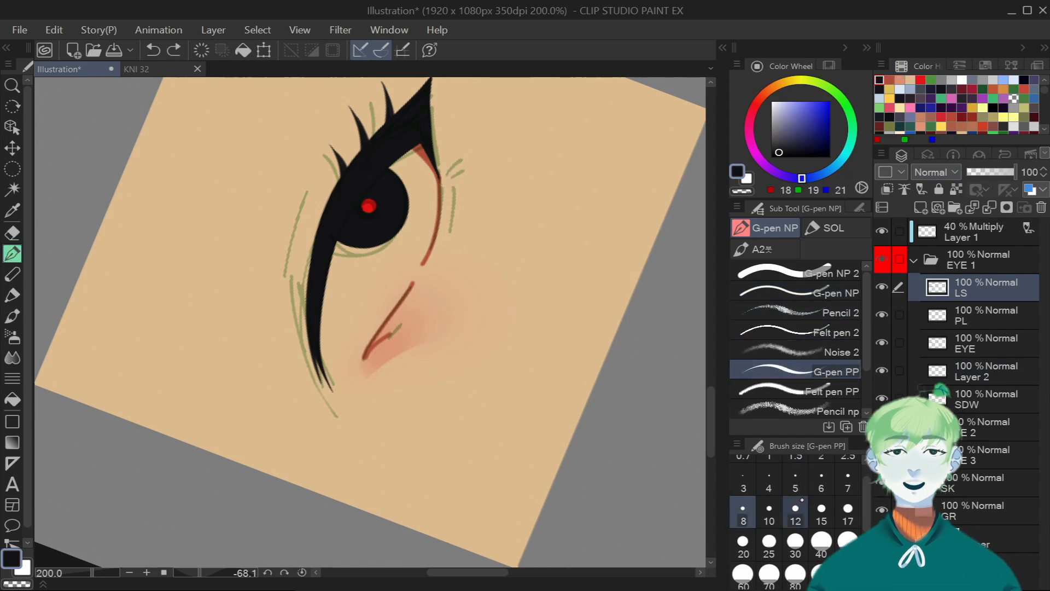
left_click(821, 480)
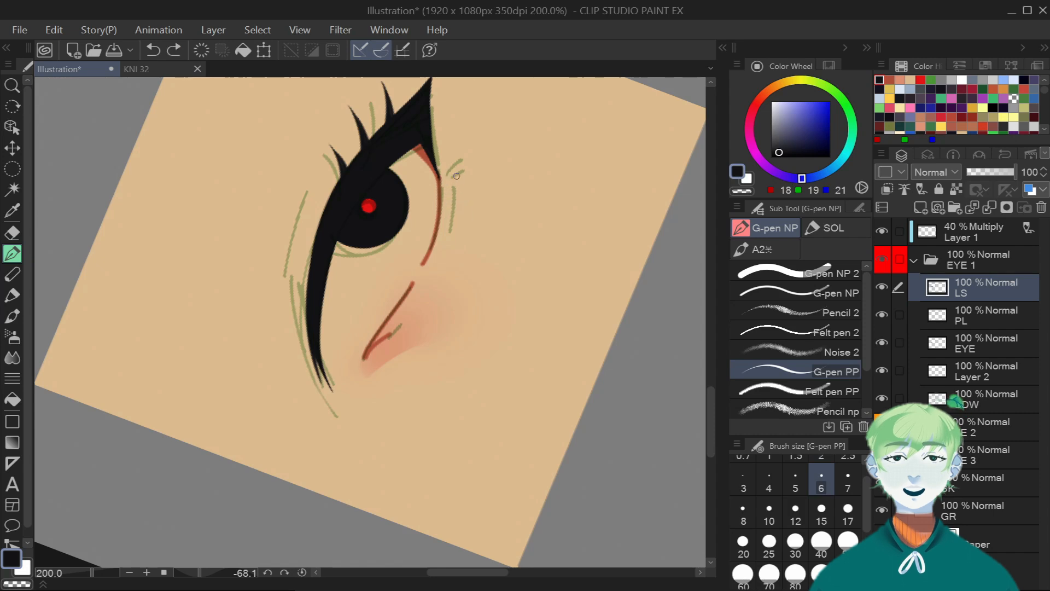
key("ctrl+z")
key("ctrl+z")
left_click_drag(439, 190, 453, 180)
left_click(302, 572)
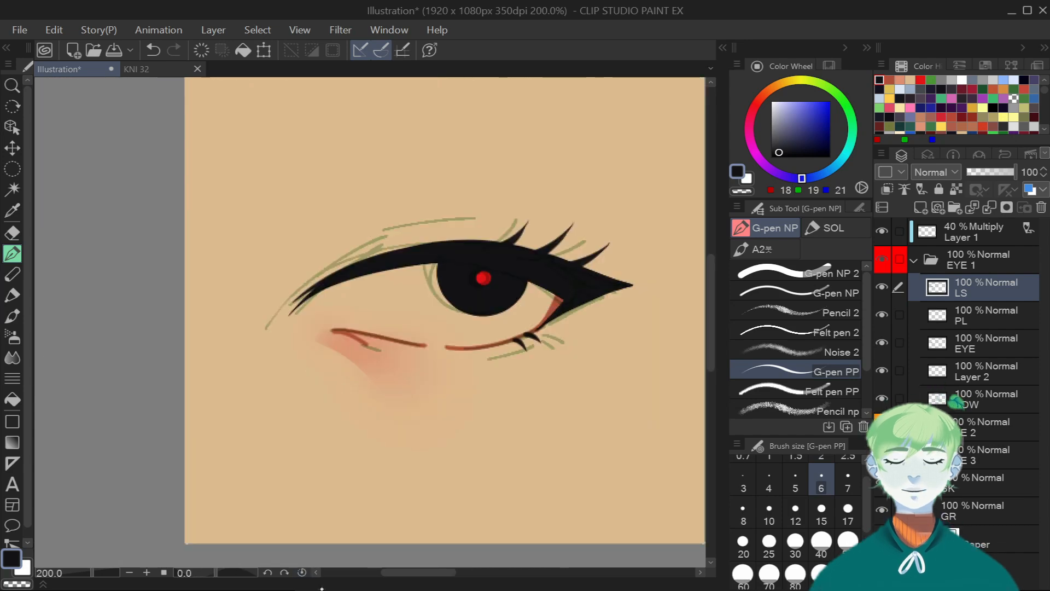
Hide the sketch layer and select the lid line layer, toggling its visibility to check its contents.
left_click(882, 231)
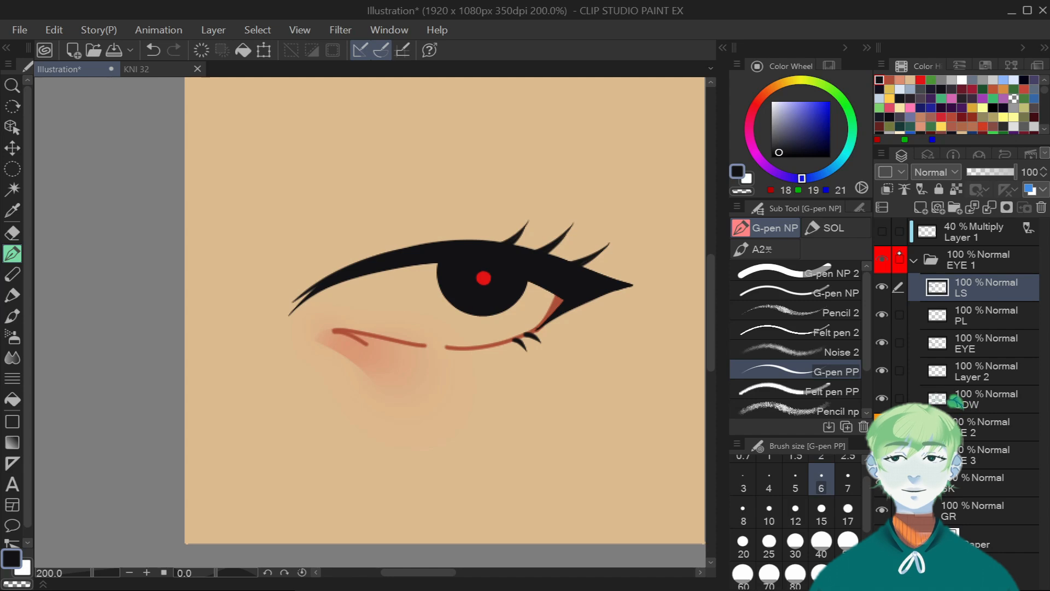
left_click(984, 371)
left_click(882, 370)
left_click(882, 370)
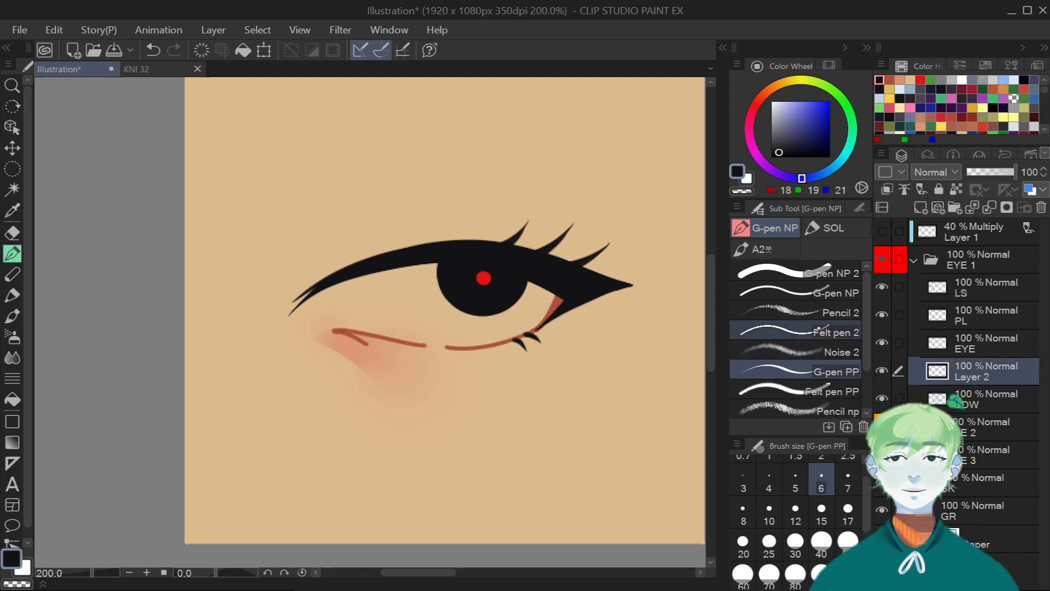
Consult the KNI 32 artwork, then draw two reddish-brown crease lines above the upper lid with G-pen NP at size 5.
left_click(137, 69)
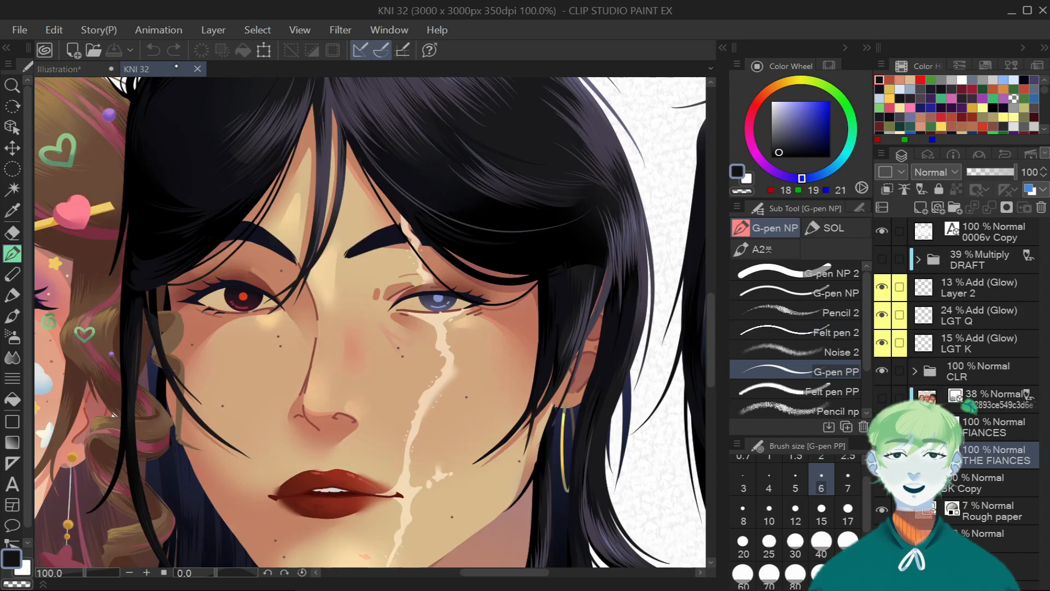
left_click(91, 69)
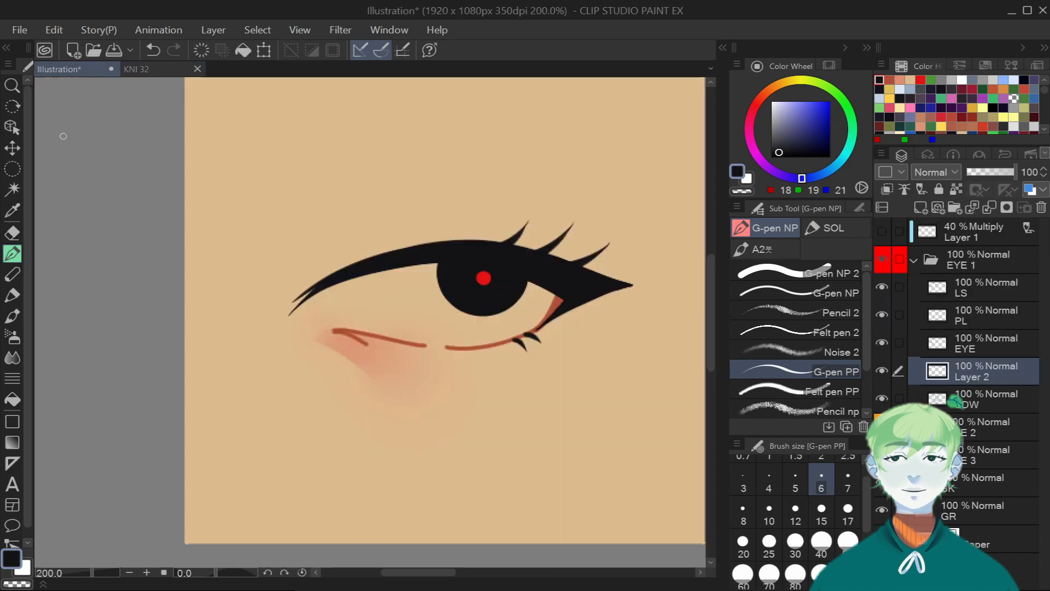
left_click(799, 293)
left_click(889, 79)
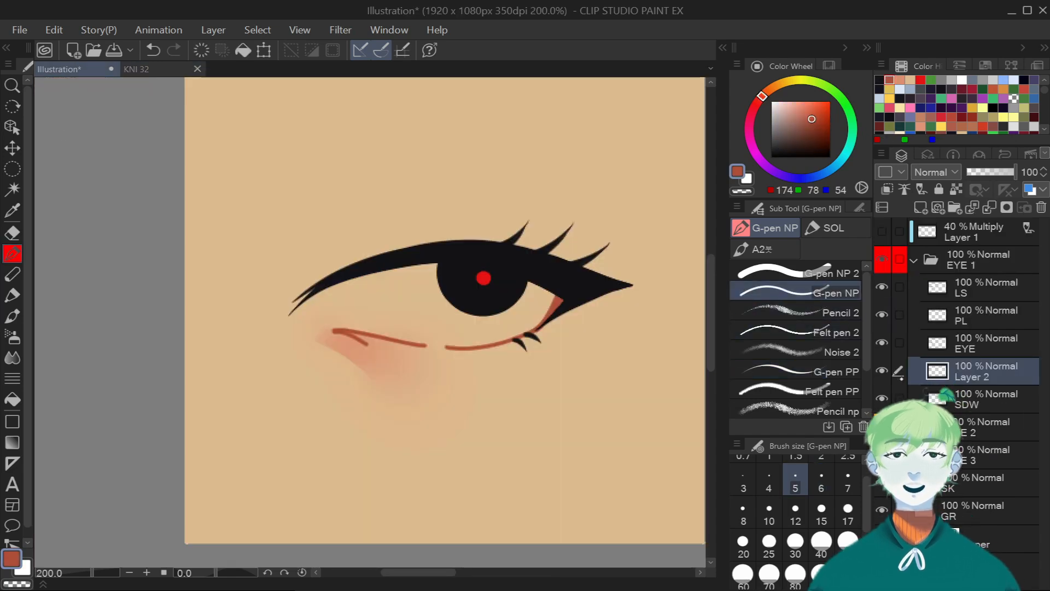
left_click_drag(333, 260, 398, 233)
left_click_drag(375, 227, 525, 237)
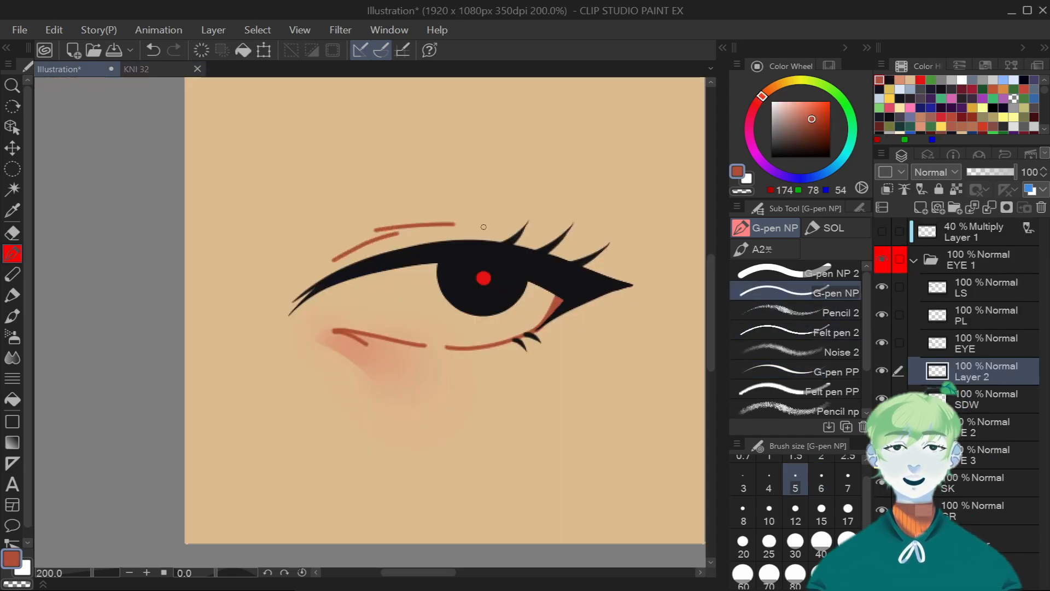
Paint salmon patches above the inner lid crease and below the outer corner on the SDW layer with G-pen NP.
left_click(985, 399)
left_click(900, 79)
left_click(768, 511)
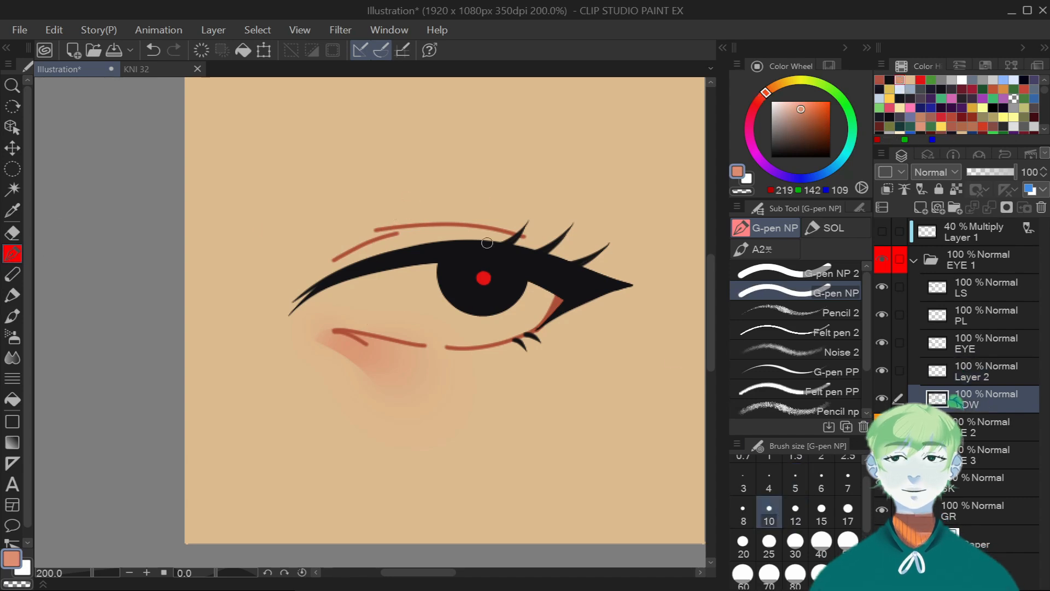
mouse_move(321, 260)
left_mouse_down()
mouse_move(390, 228)
mouse_move(306, 240)
mouse_move(317, 269)
mouse_move(369, 237)
left_mouse_up()
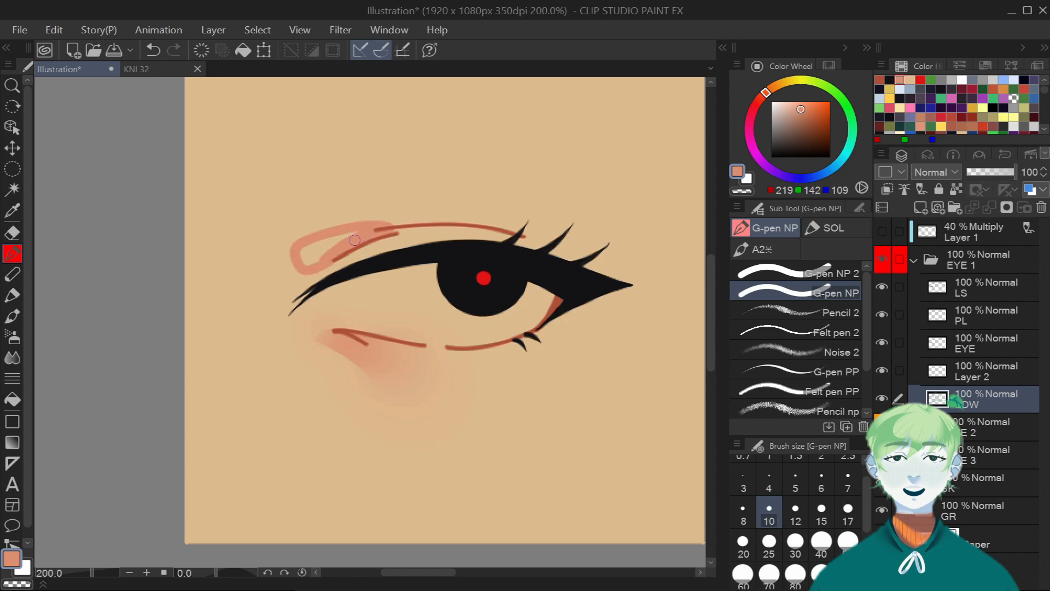
left_click_drag(299, 263, 349, 231)
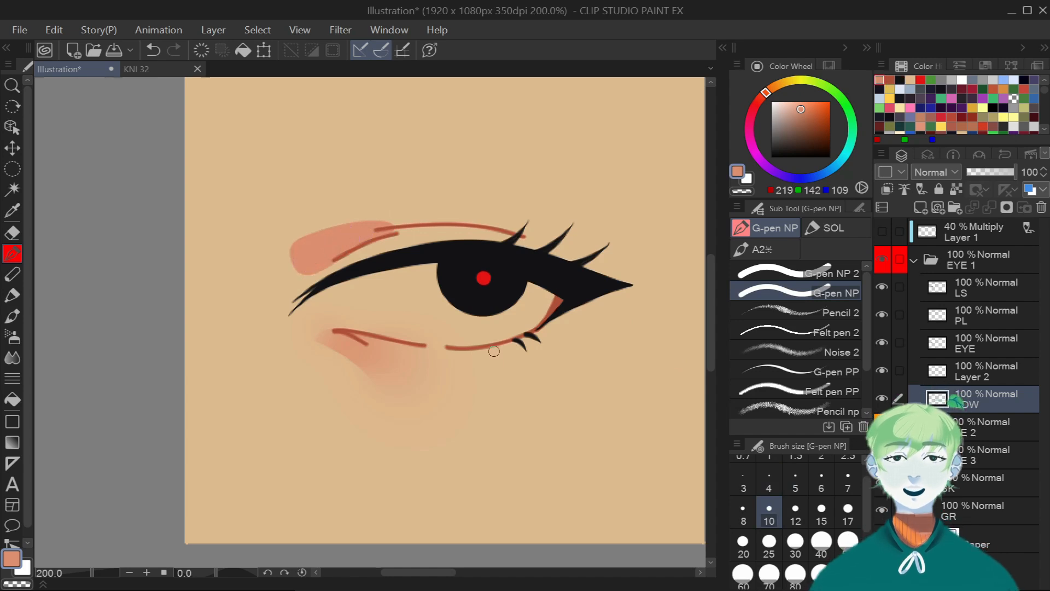
left_click(795, 480)
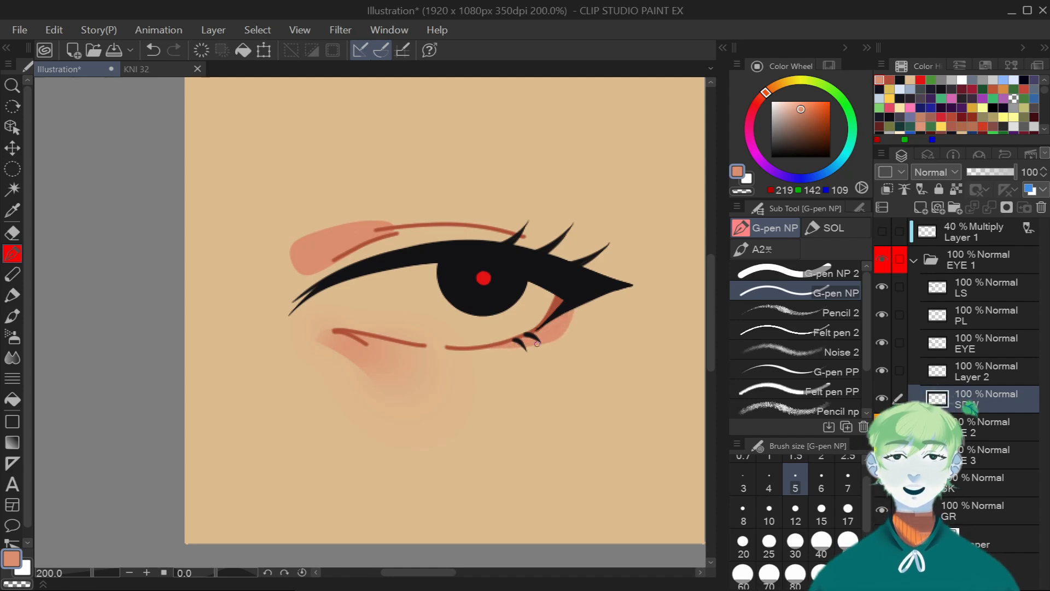
Soften the edges of both salmon patches with the Blur tool at size 30.
key("j")
mouse_move(581, 348)
left_mouse_down()
mouse_move(632, 313)
mouse_move(583, 323)
mouse_move(547, 349)
left_mouse_up()
key("ctrl+z")
left_click(795, 544)
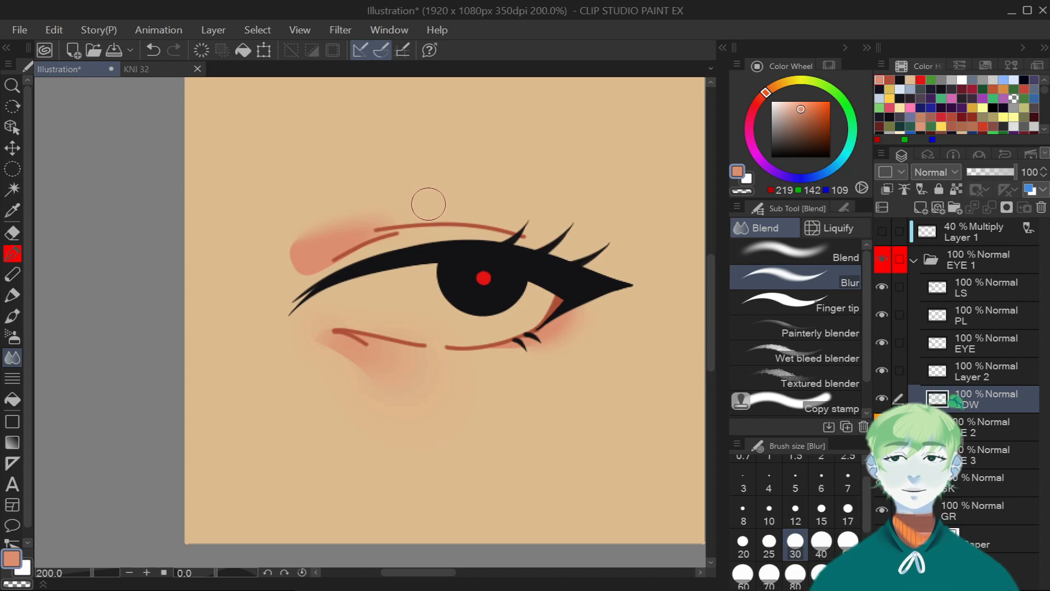
Rename the lid line layer F DTS.
double_click(981, 376)
type("D DTS")
key("Return")
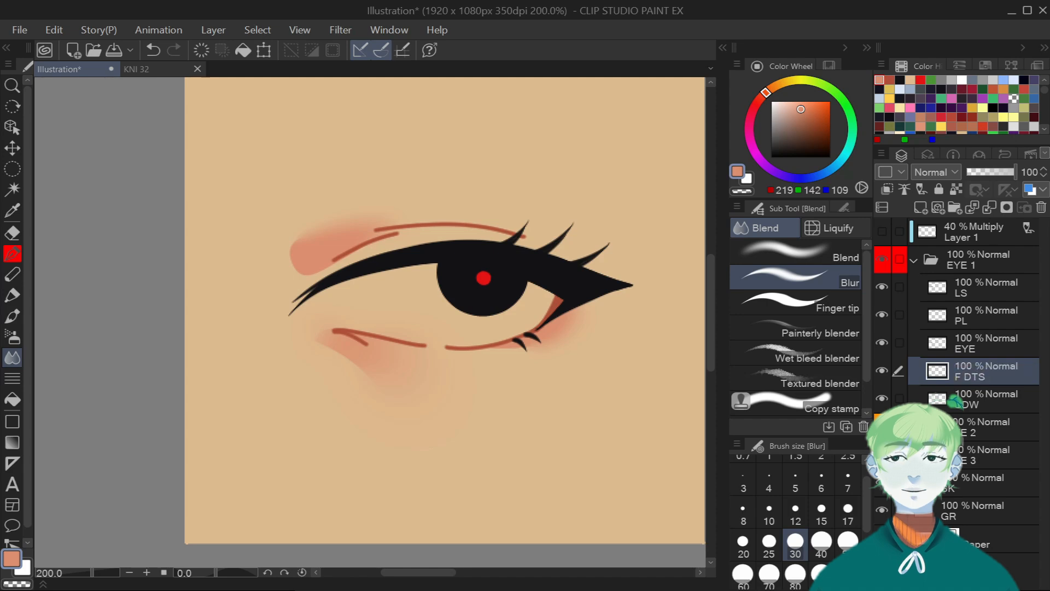
Add a layer clipped to the EYE layer and name it SDW.
key("ctrl+shift+n")
key("ctrl+alt+g")
double_click(971, 348)
type("SDW")
key("Return")
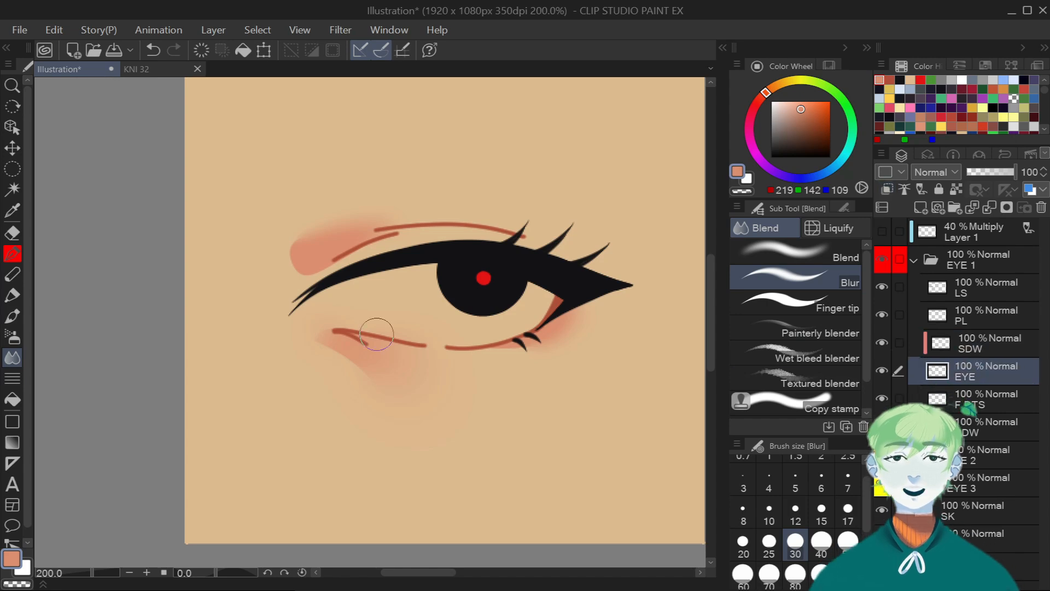
Shade the upper iris with a dark red (69, 8, 13) foreground-to-transparent gradient on the clipped SDW layer.
key("g")
left_click(750, 116)
left_click(814, 133)
left_click_drag(521, 196, 491, 323)
key("ctrl+z")
left_click(753, 108)
left_click(825, 135)
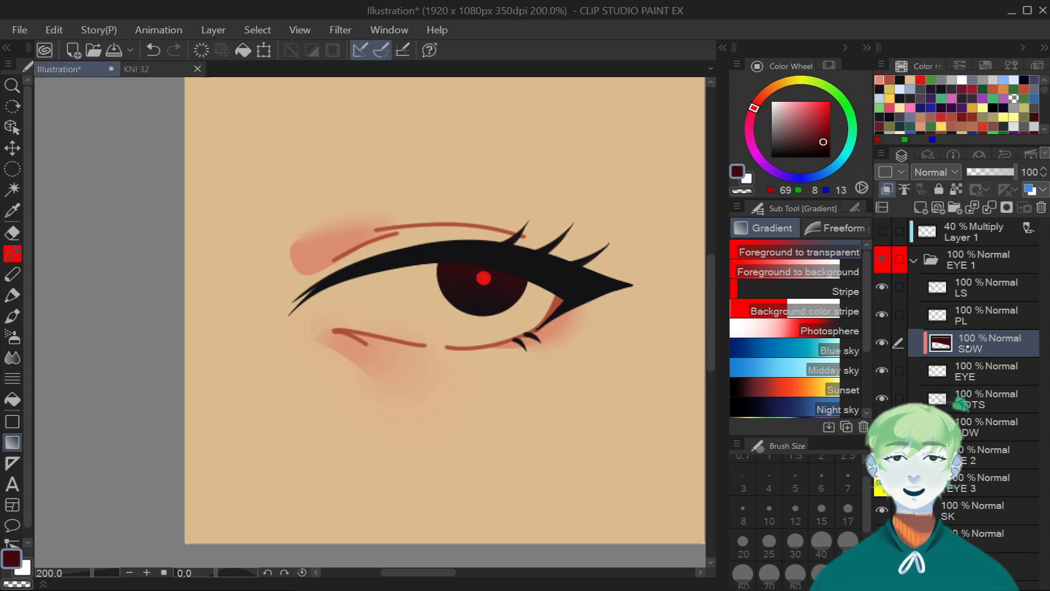
On a new clipped layer, draw a curved red (154, 36, 45) highlight and two dots low in the iris with G-pen NP at size 6.
left_click(920, 207)
left_click(816, 123)
left_click(12, 253)
scroll(475, 289, "up", 5)
mouse_move(391, 273)
left_mouse_down()
mouse_move(441, 329)
mouse_move(516, 335)
left_mouse_up()
key("ctrl+z")
key("bracketright")
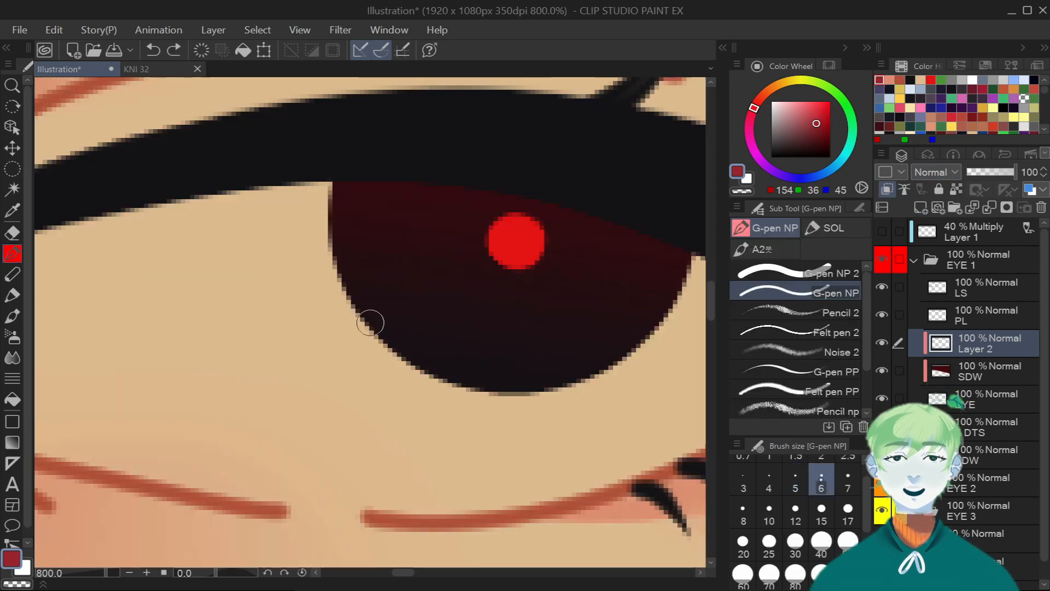
mouse_move(385, 269)
left_mouse_down()
mouse_move(403, 301)
mouse_move(502, 353)
left_mouse_up()
left_click(568, 342)
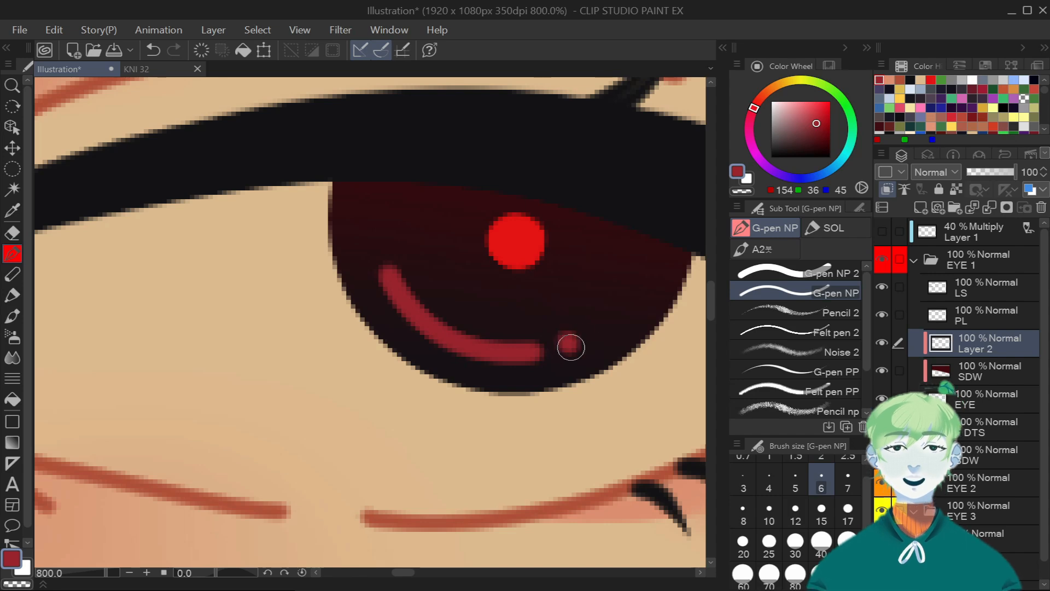
left_click(591, 329)
Enlarge the bright red pupil on the PL layer with a single G-pen NP dab at size 17.
left_click(984, 315)
left_click(930, 80)
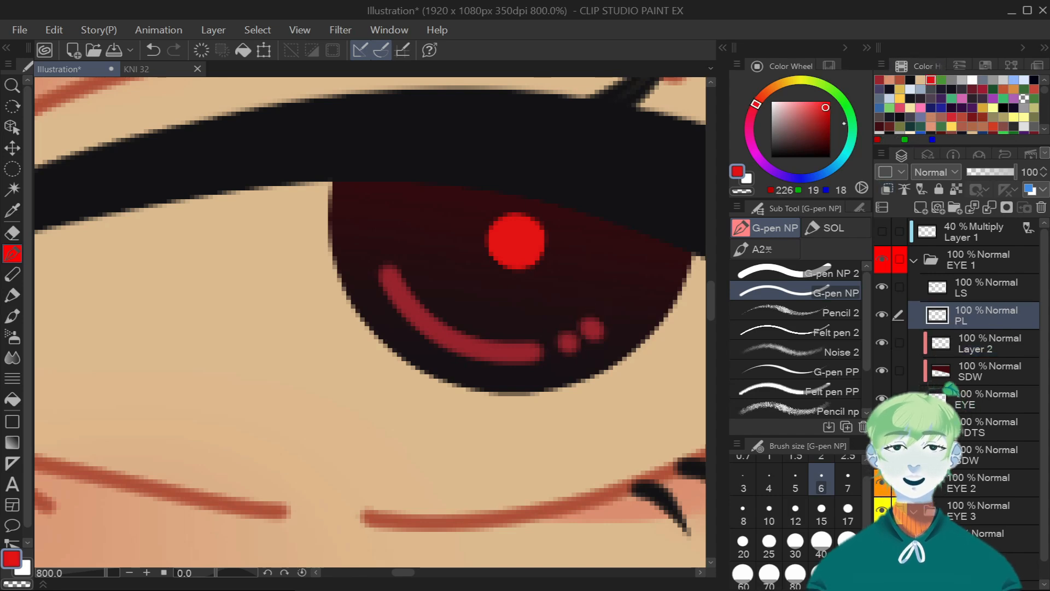
left_click(821, 514)
left_click(742, 544)
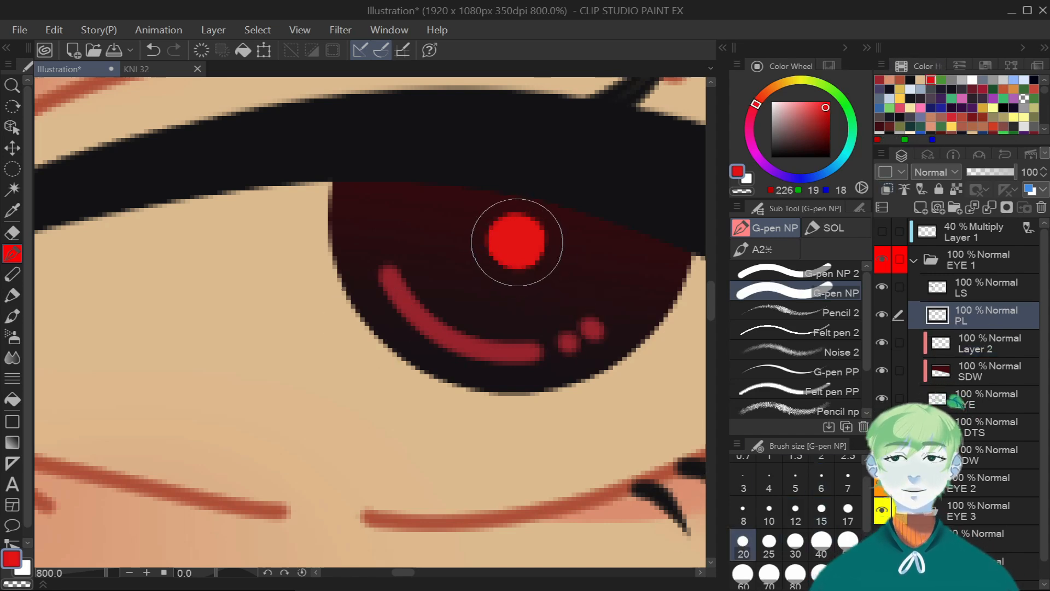
left_click(516, 240)
key("ctrl+z")
left_click(847, 513)
left_click(514, 239)
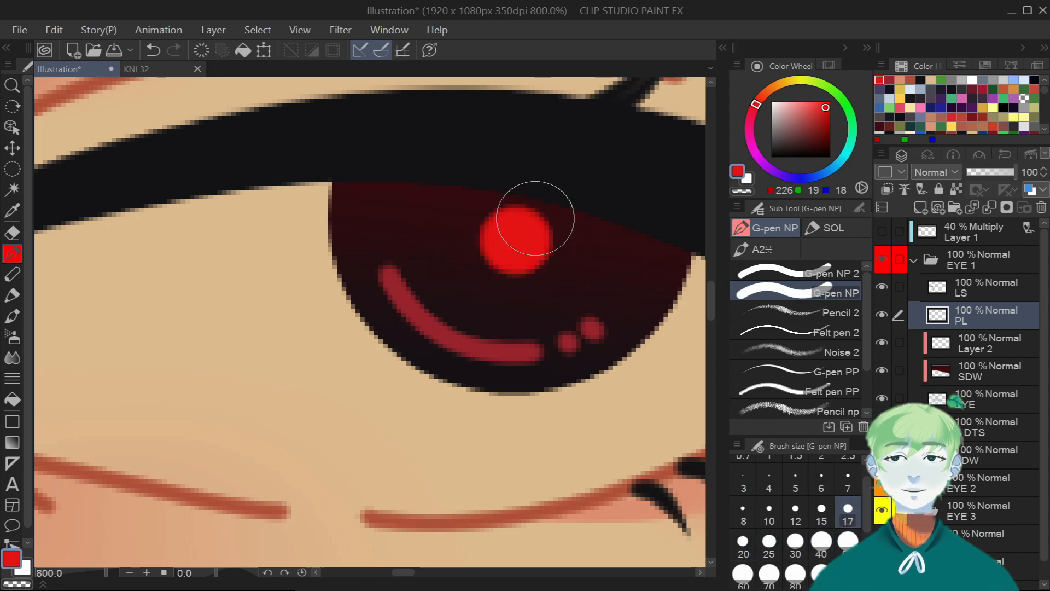
Clip the EYE folders to the skin layer and add a new layer above the skin-shading SDW layer in EYE 1.
scroll(535, 217, "down", 4)
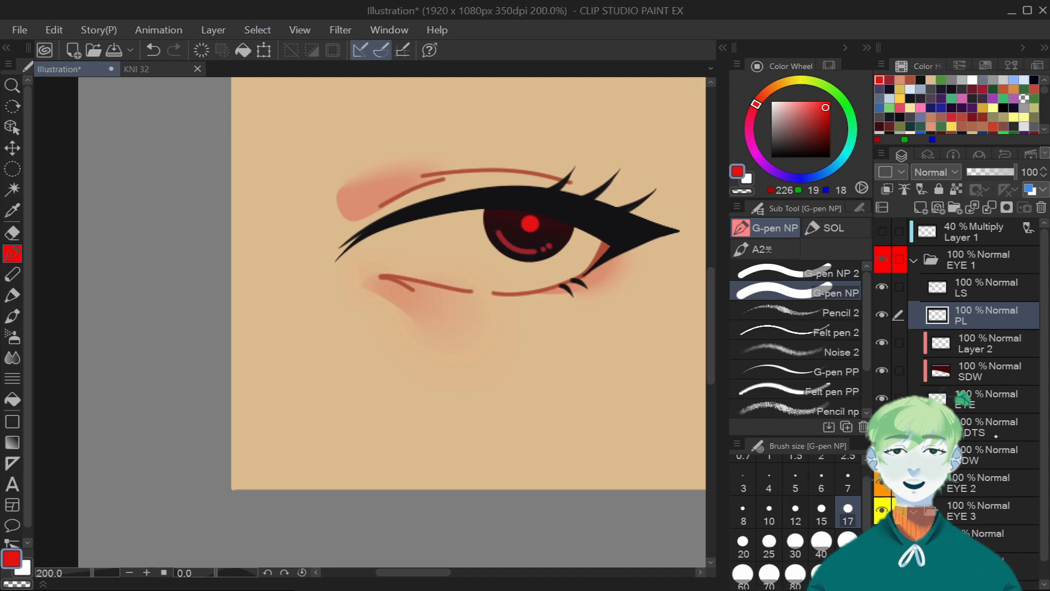
left_click(992, 452)
key("ctrl+minus")
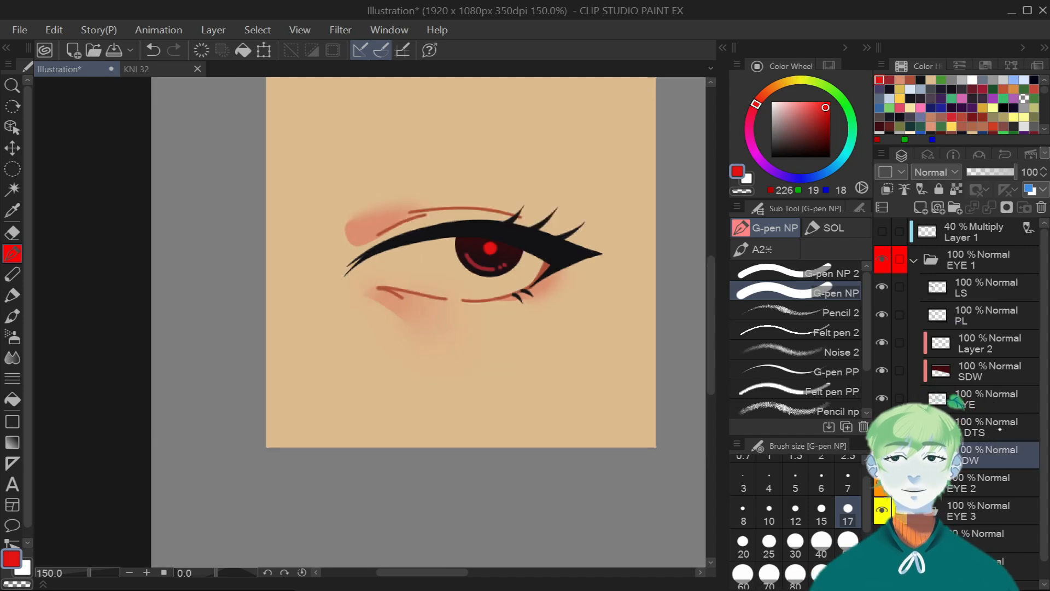
left_click(995, 267)
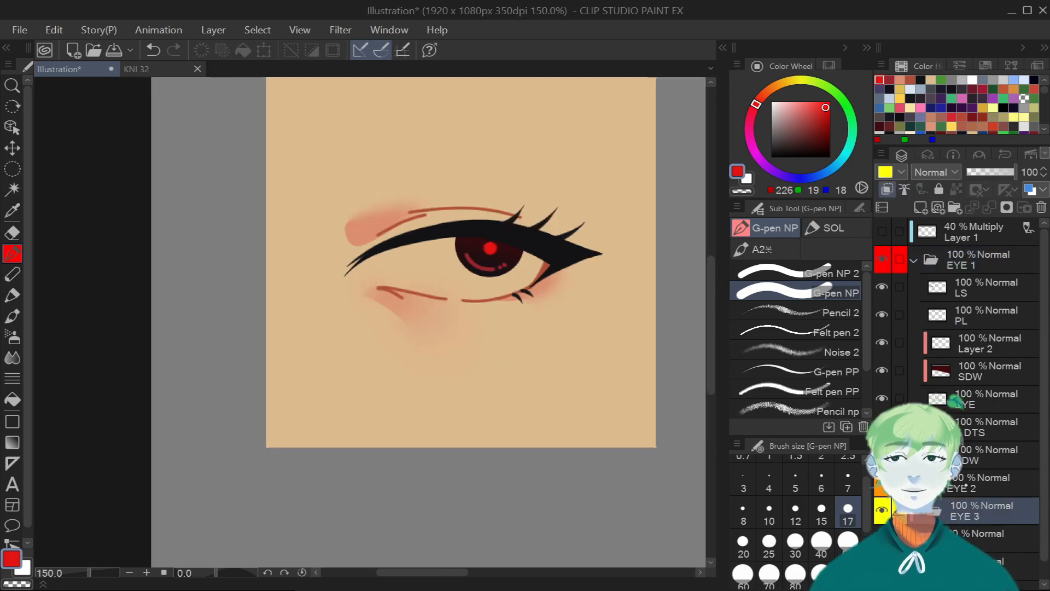
left_click(937, 207)
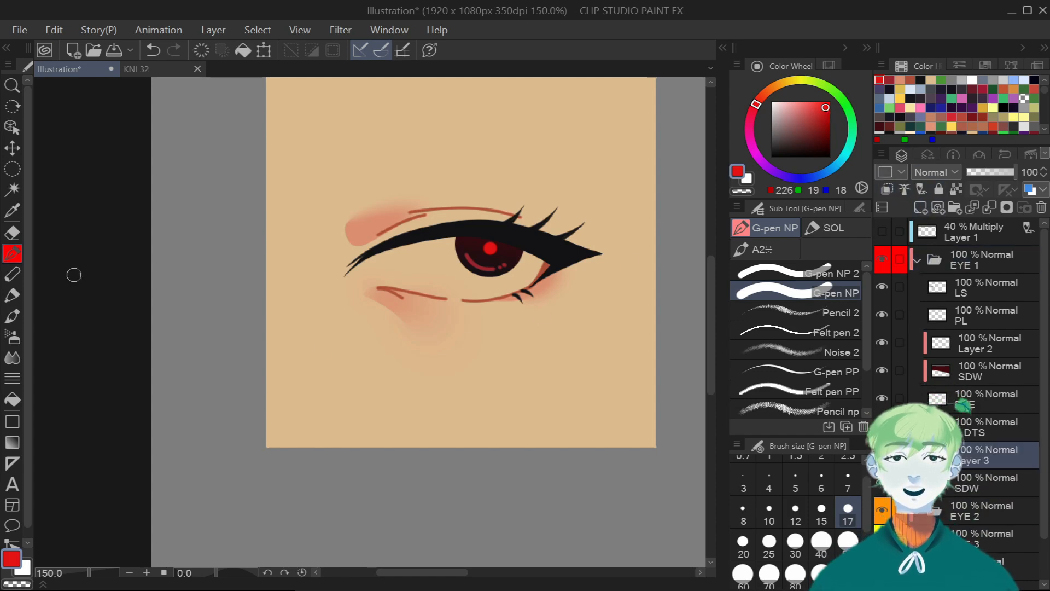
Paint a red blush across the cheek at size 80, lower the layer opacity to 14% and blur its edges.
left_click(795, 573)
mouse_move(541, 440)
left_mouse_down()
mouse_move(453, 378)
mouse_move(401, 413)
mouse_move(414, 344)
mouse_move(336, 367)
mouse_move(253, 255)
mouse_move(621, 392)
mouse_move(591, 340)
mouse_move(637, 416)
mouse_move(407, 352)
mouse_move(293, 464)
left_mouse_up()
left_click_drag(1015, 172, 970, 172)
left_click(12, 357)
mouse_move(405, 328)
left_mouse_down()
mouse_move(546, 304)
mouse_move(627, 357)
mouse_move(629, 314)
left_mouse_up()
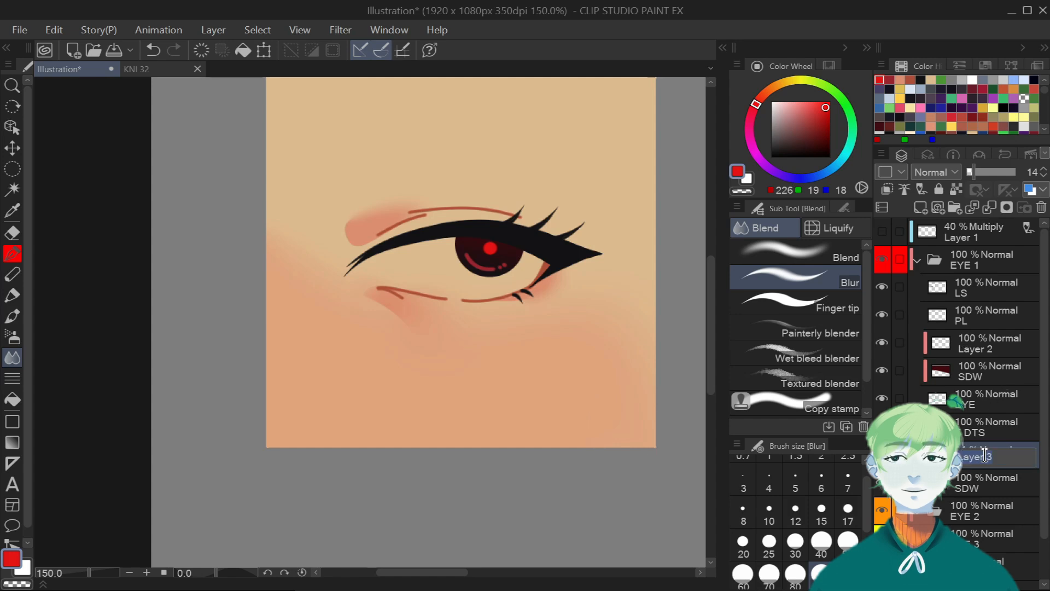
Name the blush layer BLS and the iris highlight layer EY DTS.
left_click(979, 350)
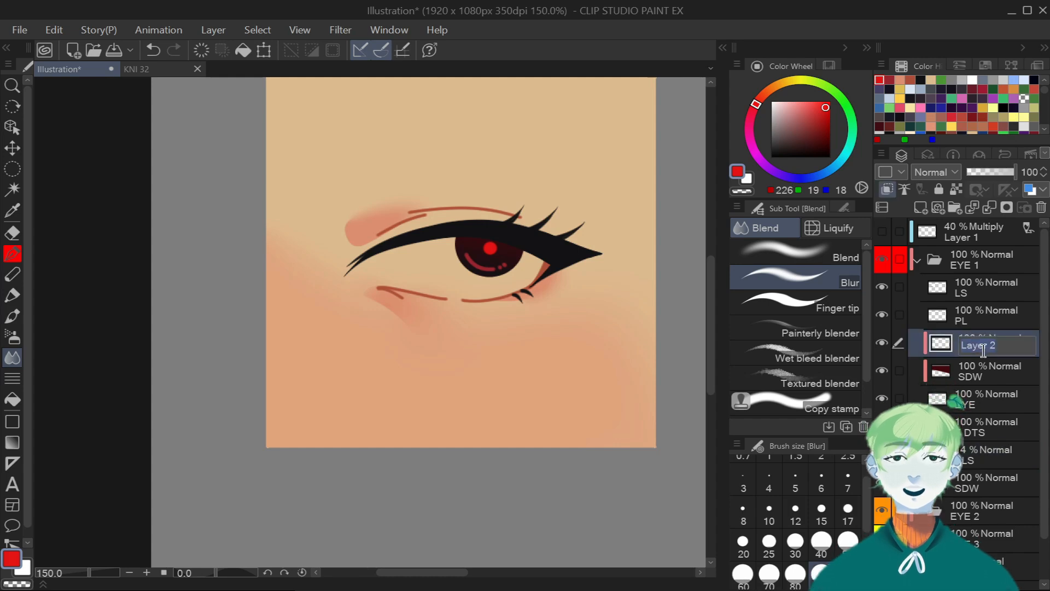
type("EY DTS")
key("Return")
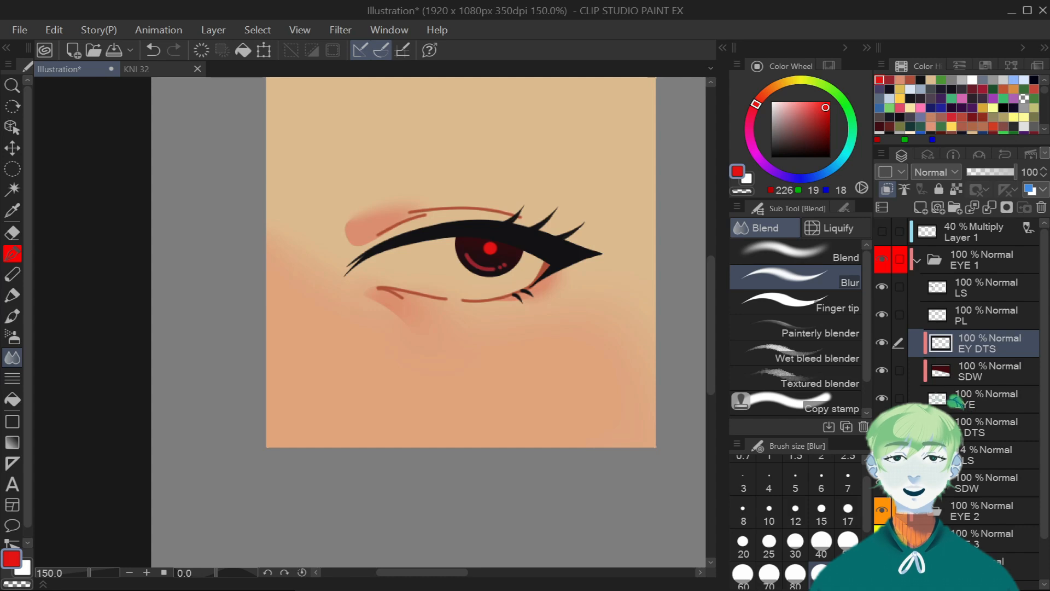
Dot three dark brown-grey (74, 62, 60) moles around the eye on the F DTS layer with G-pen NP at size 8.
left_click(984, 427)
left_click(778, 142)
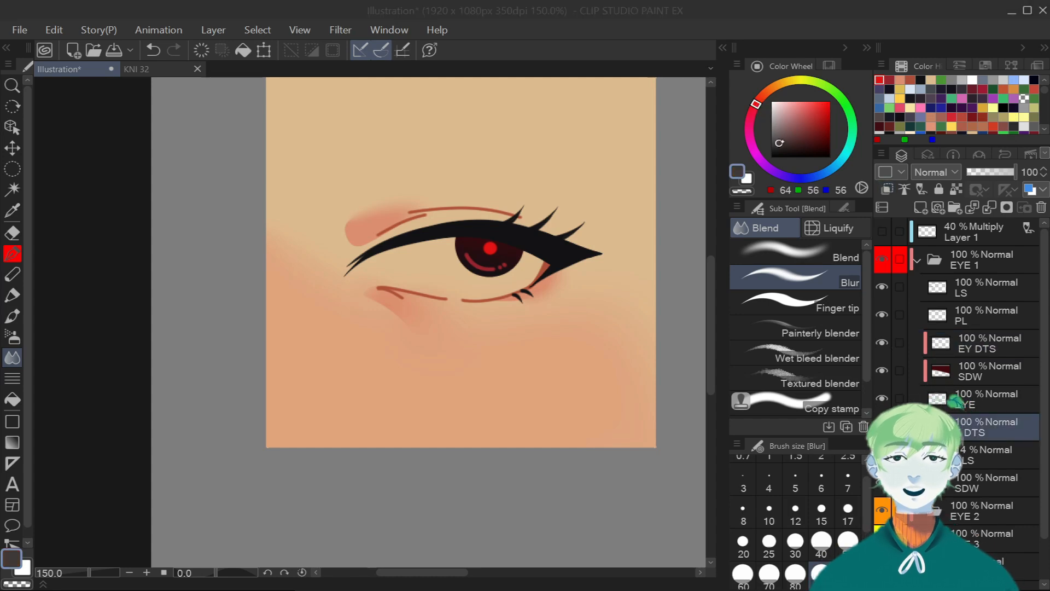
left_click(782, 141)
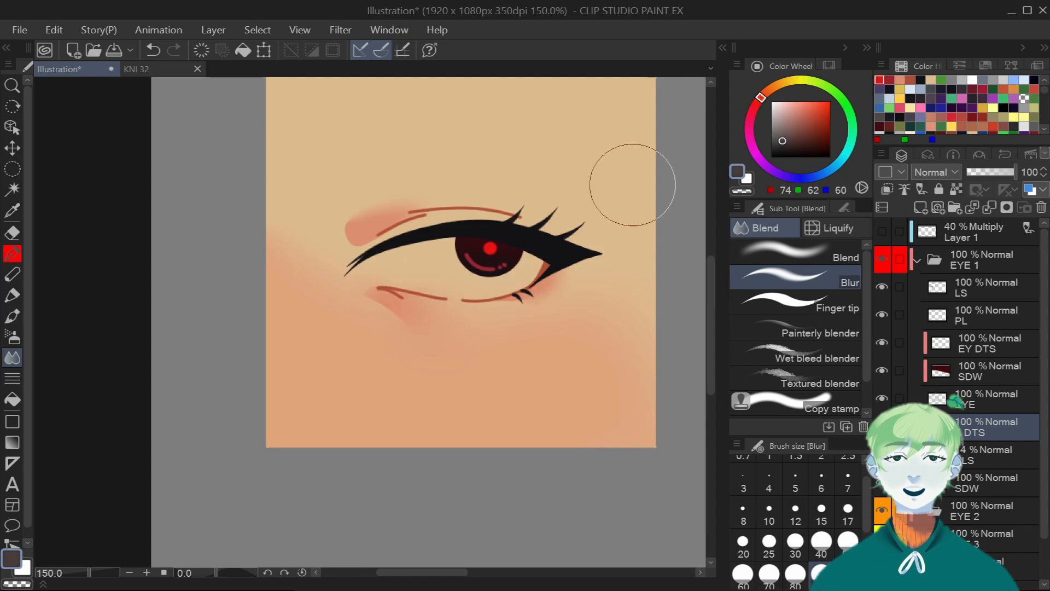
left_click(12, 253)
left_click(768, 513)
left_click(742, 512)
left_click(548, 311)
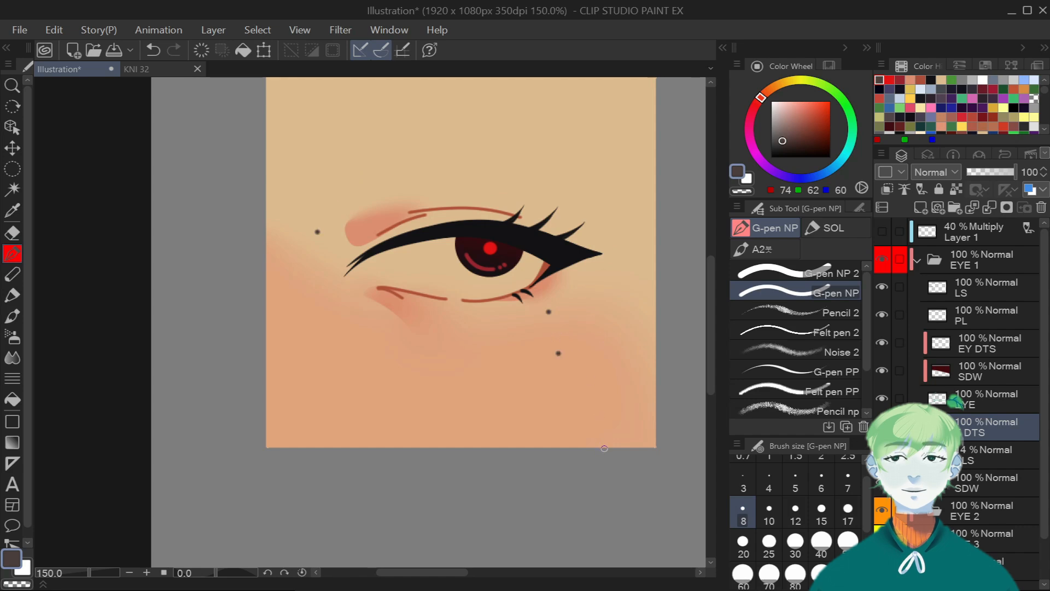
Examine the moles and highlights around the eyes in the KNI 32 artwork and return to the eye illustration.
left_click(174, 64)
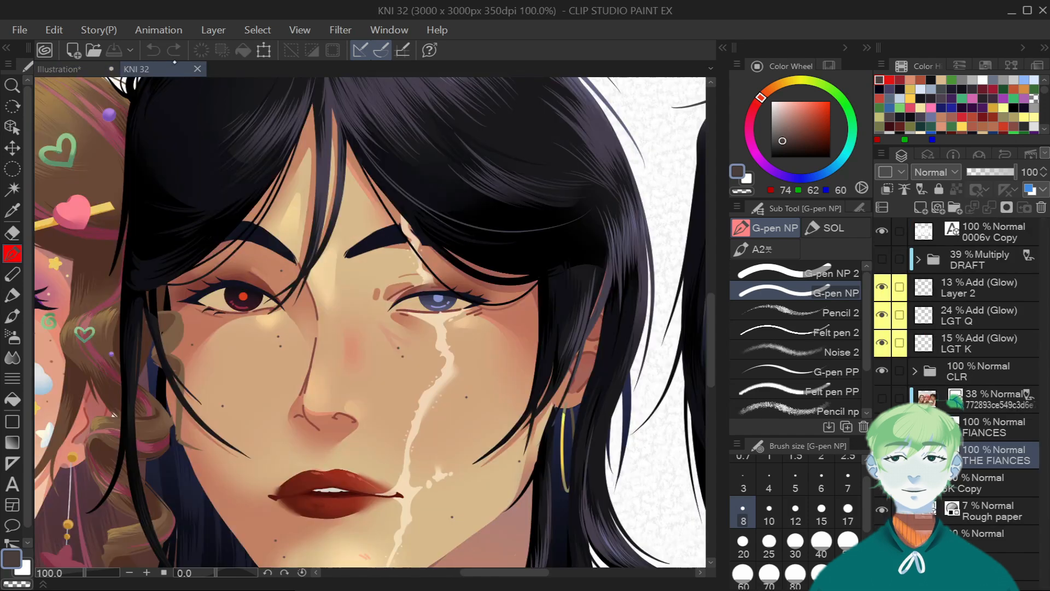
scroll(223, 246, "up", 2)
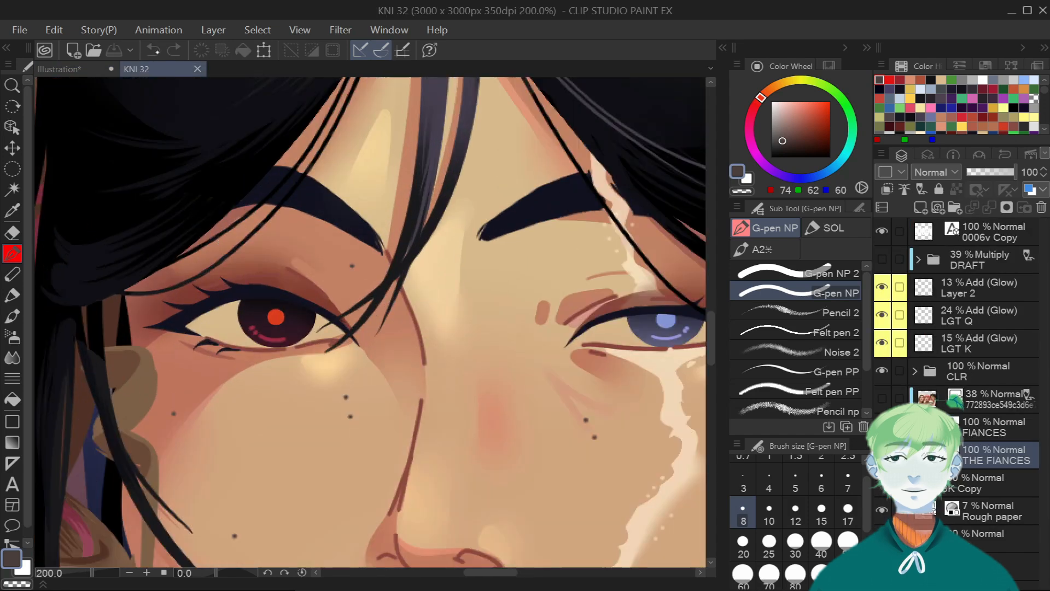
left_click(95, 66)
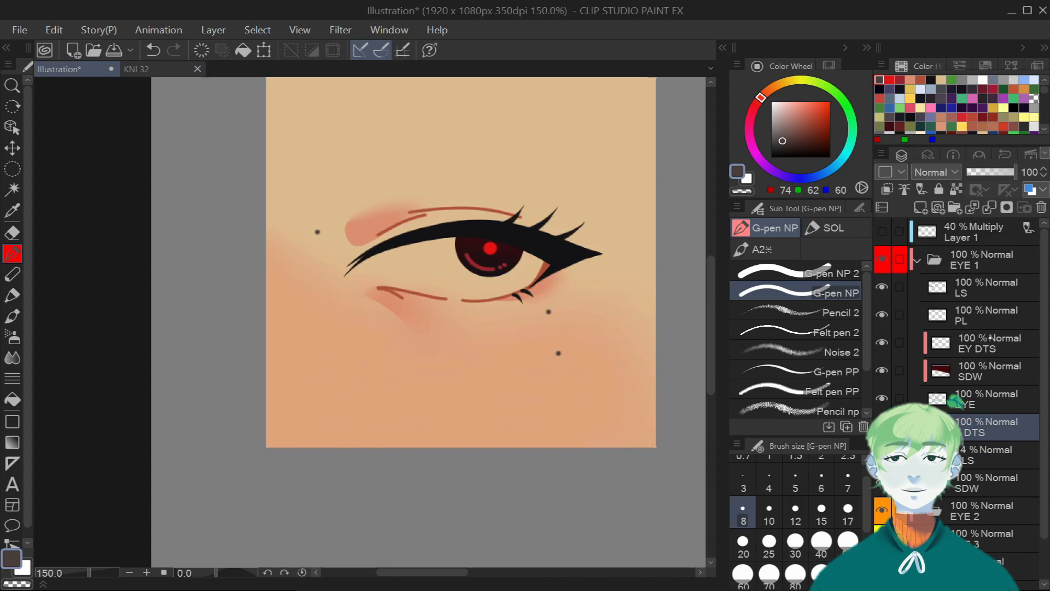
Sample the skin colour, lighten it to pale cream (236, 216, 176) and add a layer at the top of the EYE 1 folder.
left_click(12, 210)
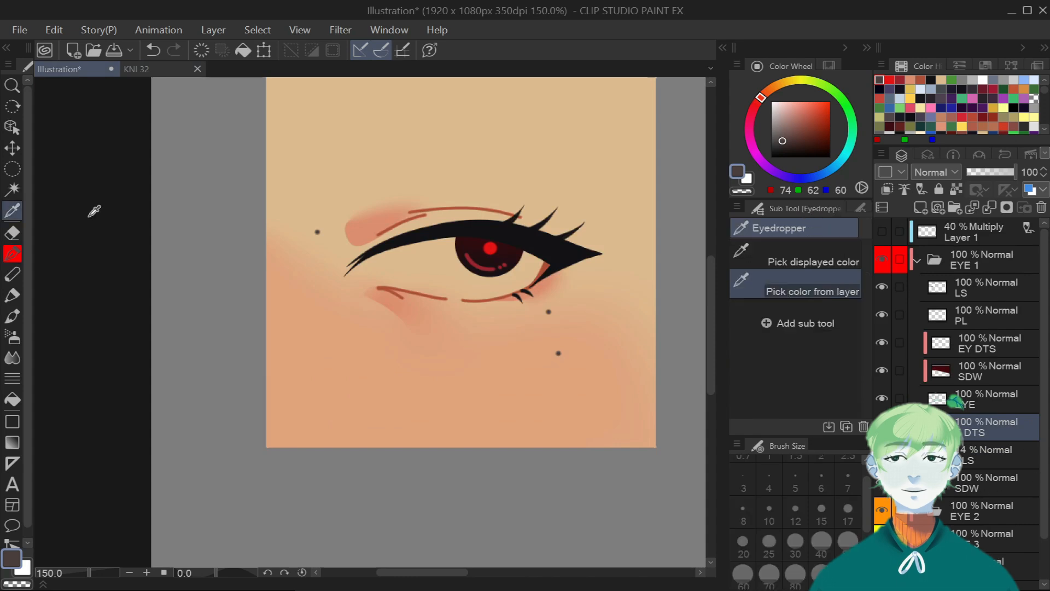
left_click(841, 284)
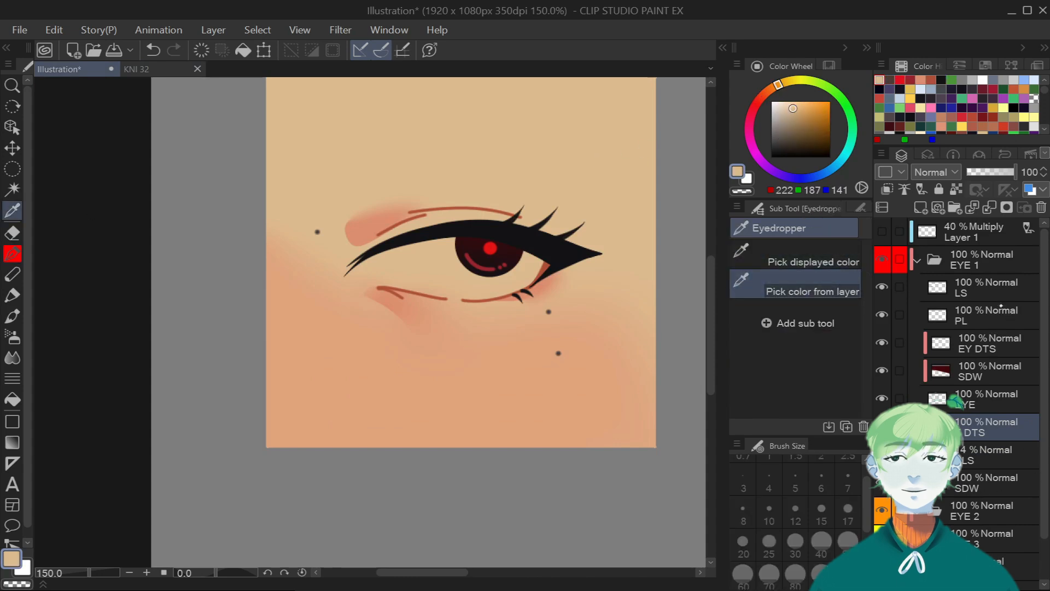
key("ctrl+shift+n")
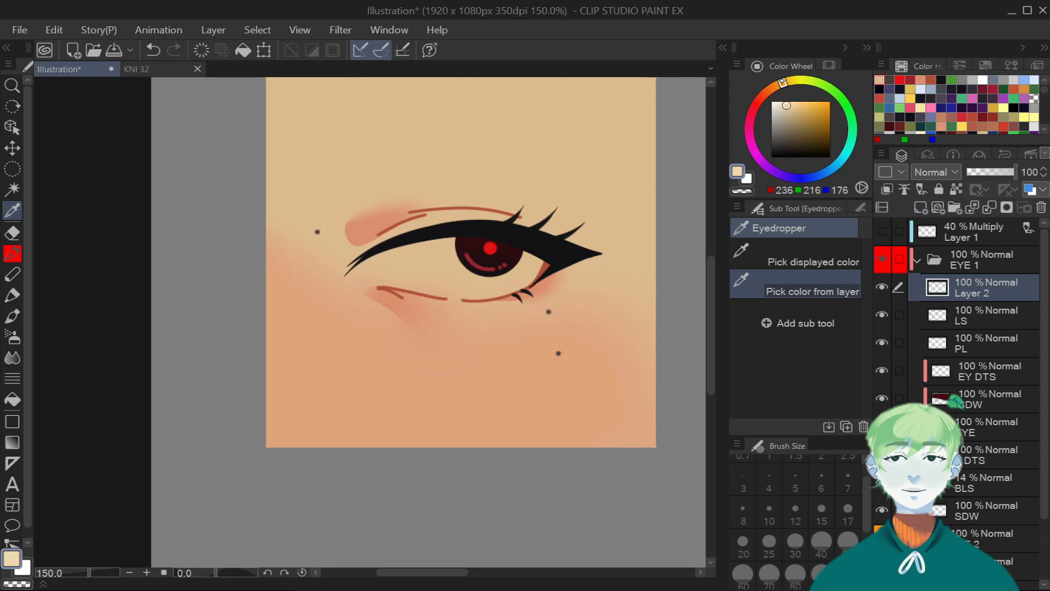
Paint a pale cream highlight below the eye's inner corner on Layer 2, soften it, and set the layer opacity to 80%.
key("p")
scroll(390, 290, "up", 1)
mouse_move(367, 297)
left_mouse_down()
mouse_move(390, 317)
mouse_move(363, 288)
mouse_move(391, 320)
mouse_move(368, 292)
mouse_move(376, 288)
mouse_move(364, 287)
mouse_move(381, 314)
mouse_move(393, 309)
mouse_move(420, 343)
mouse_move(385, 301)
left_mouse_up()
key("j")
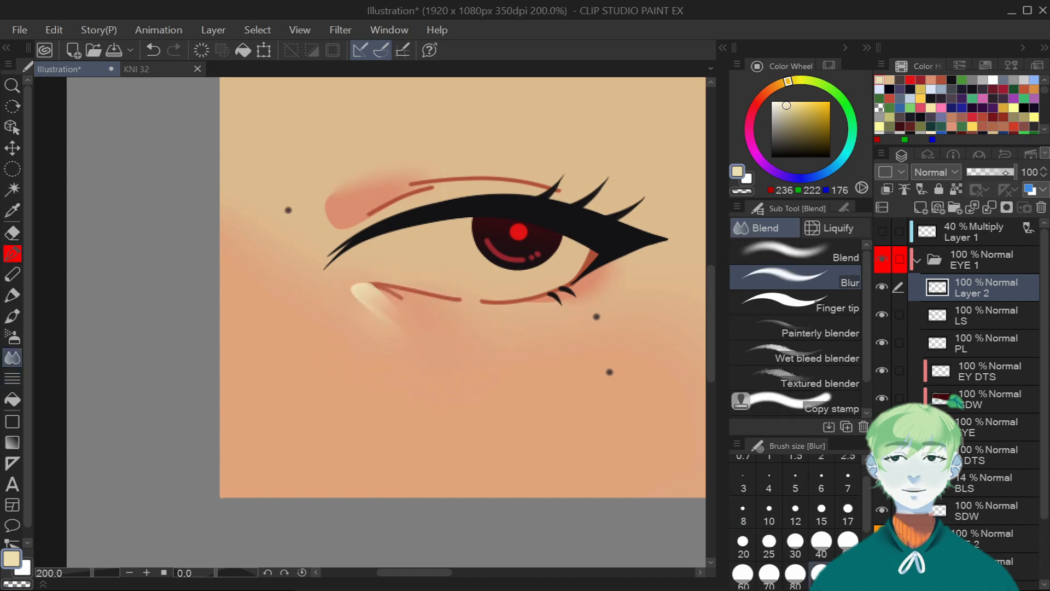
key("e")
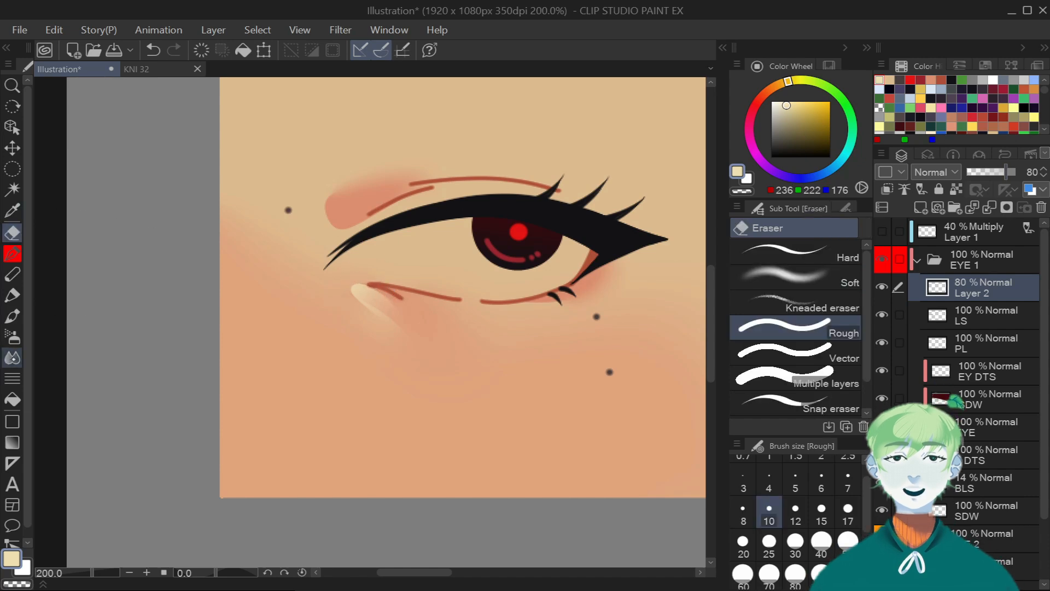
key("comma")
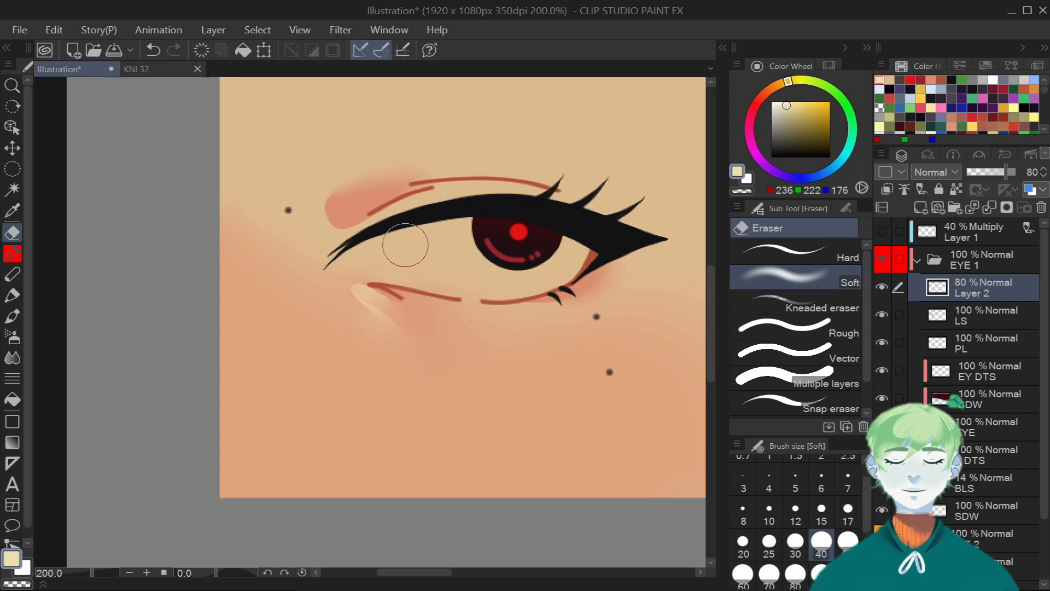
Paint and blur a cream highlight between the lash line and upper lid line with G-pen NP, placing Layer 2 below LS.
key("p")
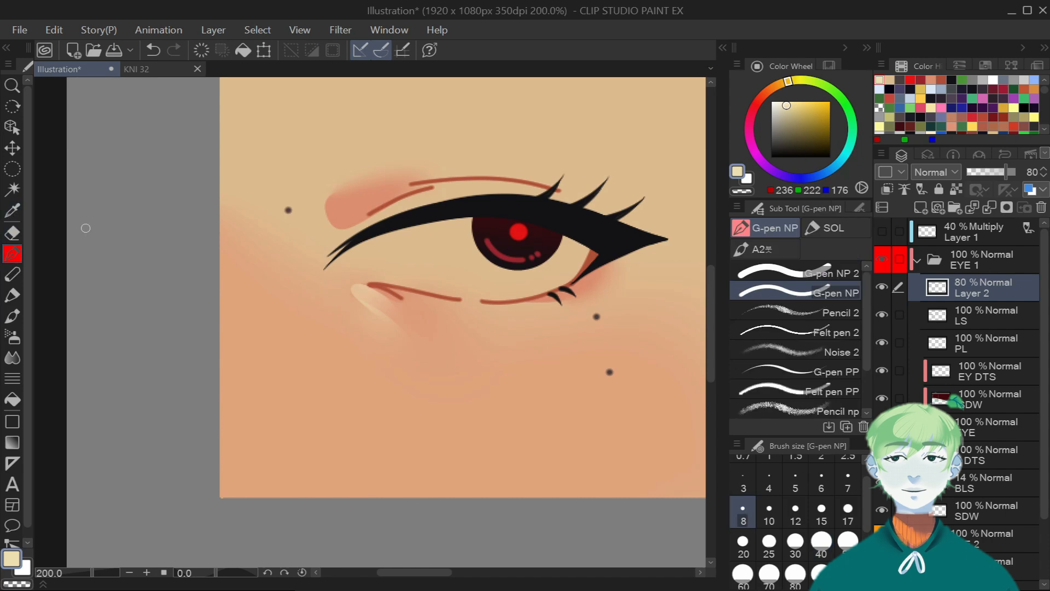
mouse_move(353, 234)
left_mouse_down()
mouse_move(445, 188)
mouse_move(438, 194)
left_mouse_up()
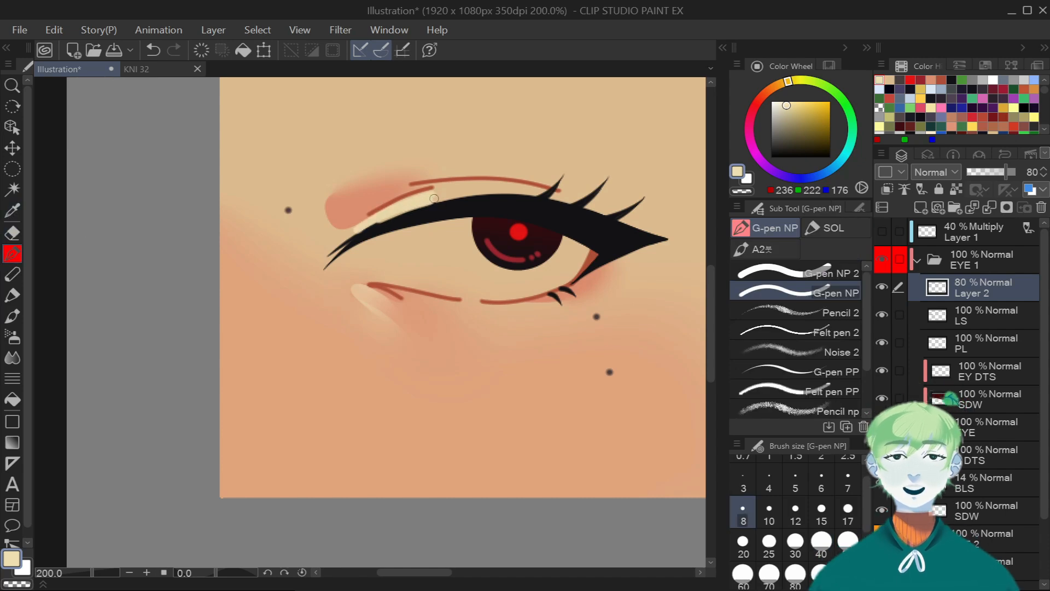
left_click_drag(984, 288, 1020, 331)
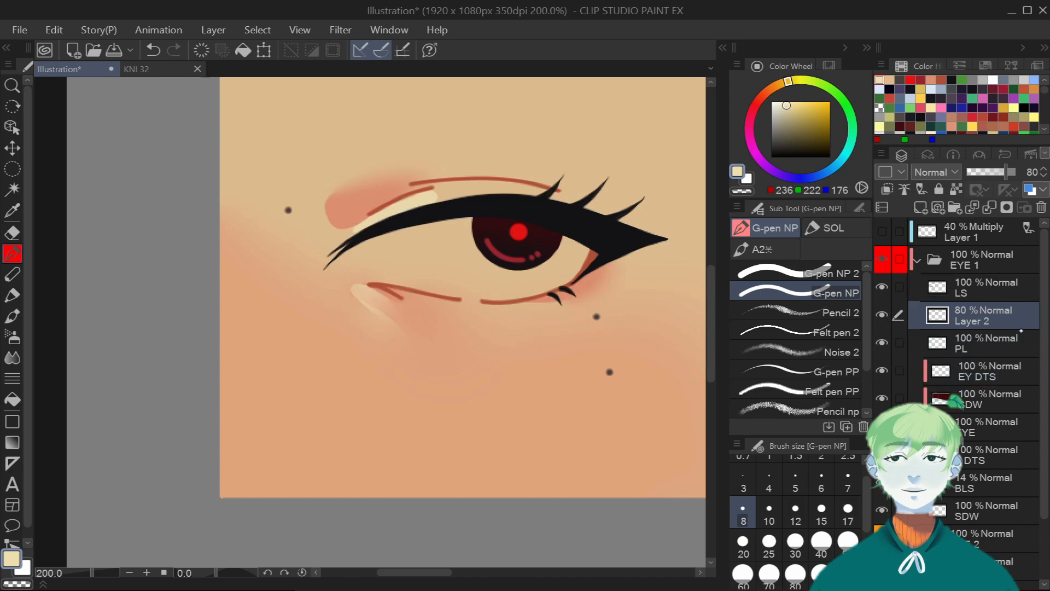
key("j")
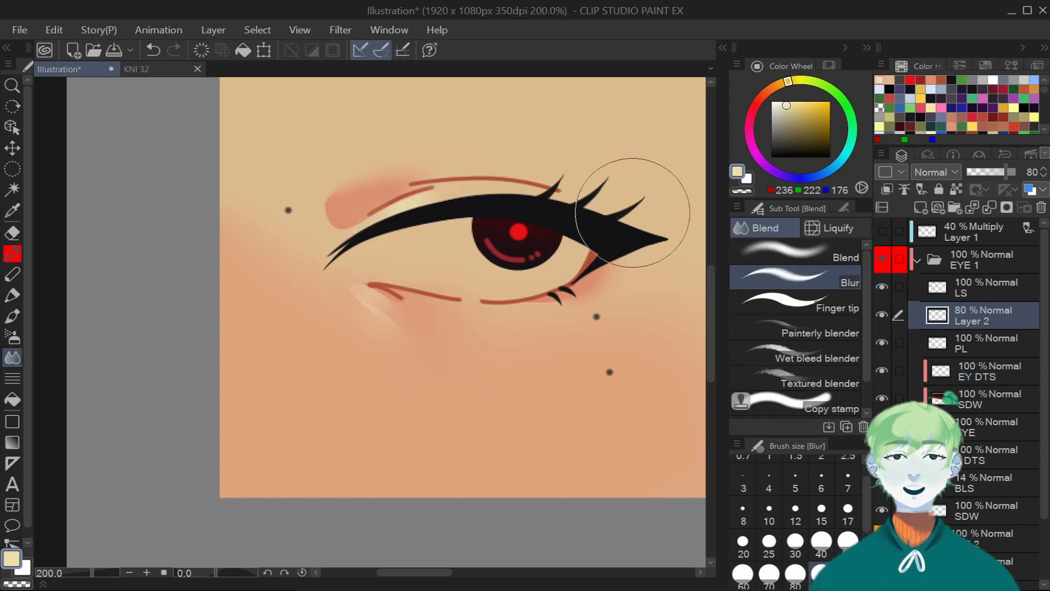
scroll(656, 215, "down", 1)
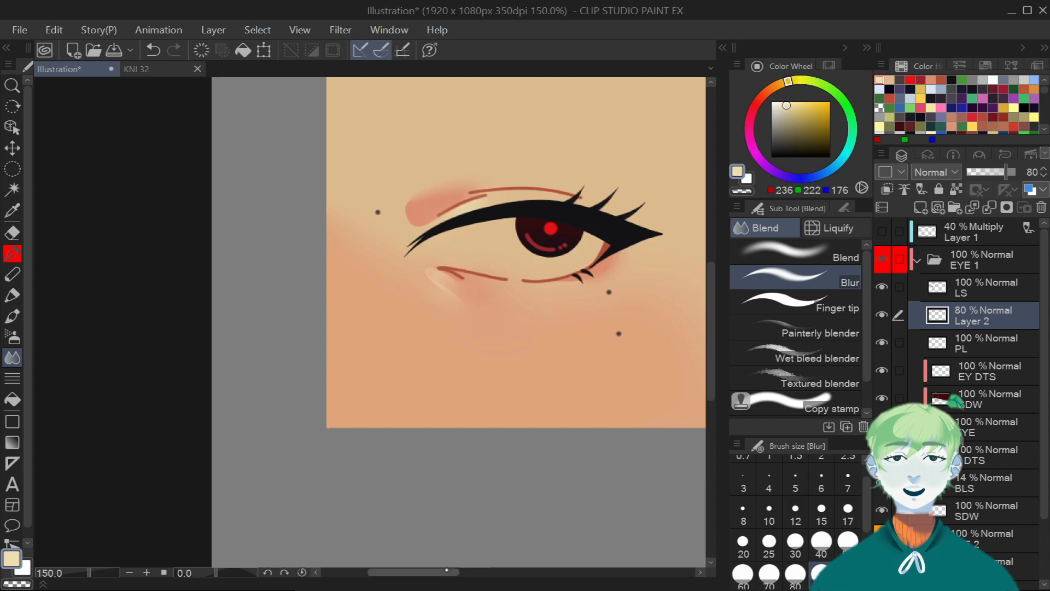
left_click_drag(414, 572, 437, 572)
left_click_drag(712, 384, 715, 357)
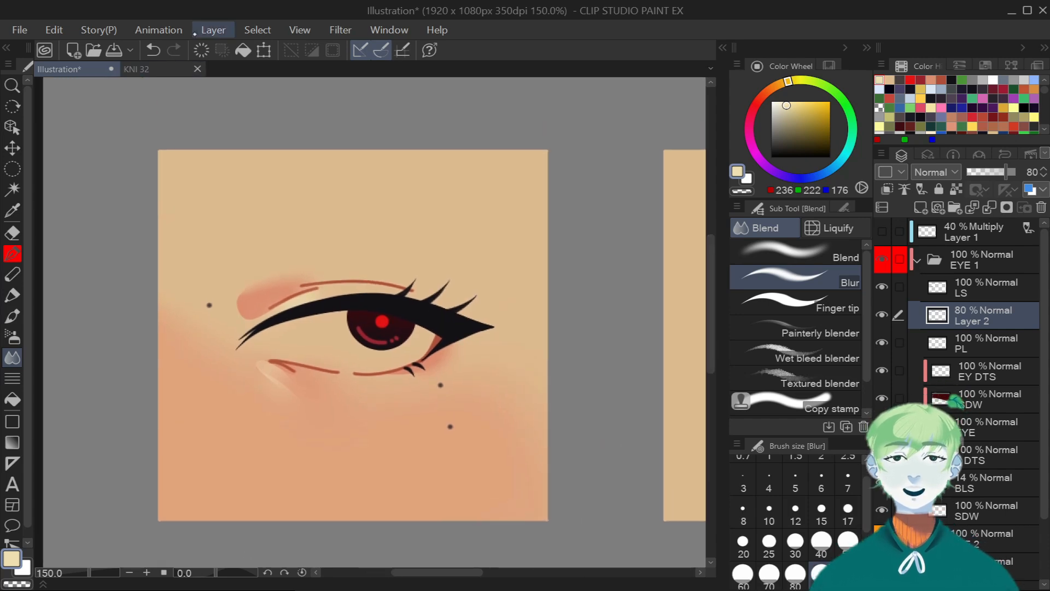
key("e")
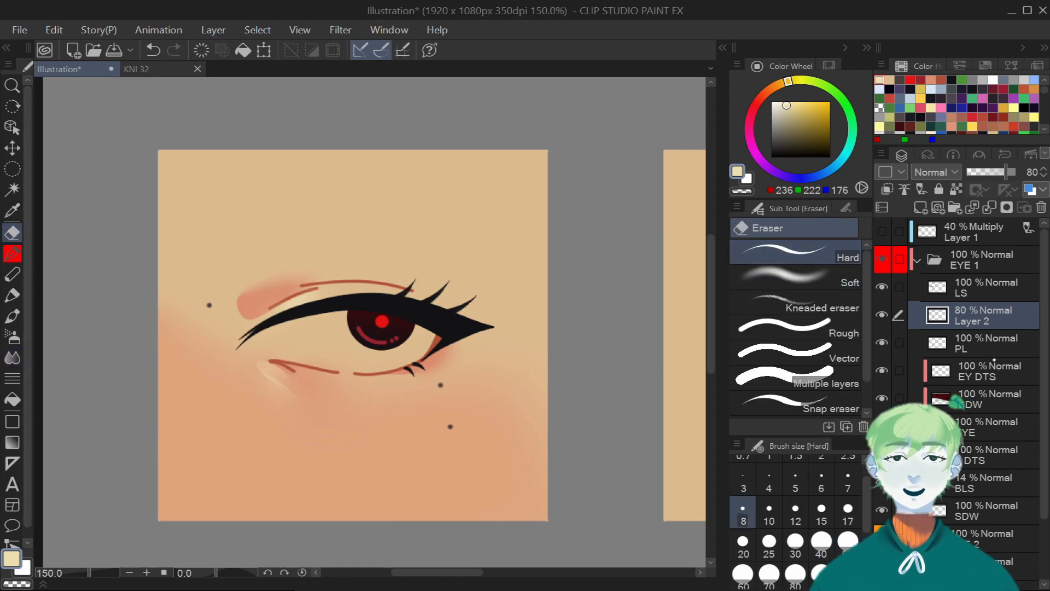
Examine the first eye's moles and highlights up close and at a distance, with the F DTS layer selected.
left_click_drag(1042, 371, 1042, 407)
left_click(958, 406)
scroll(276, 367, "up", 3)
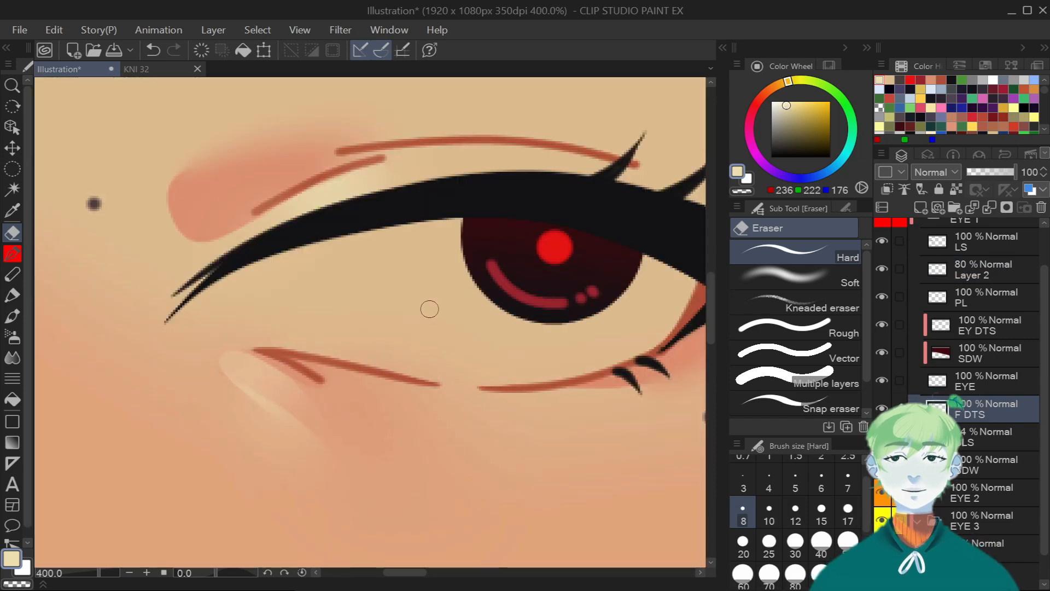
scroll(432, 311, "down", 4)
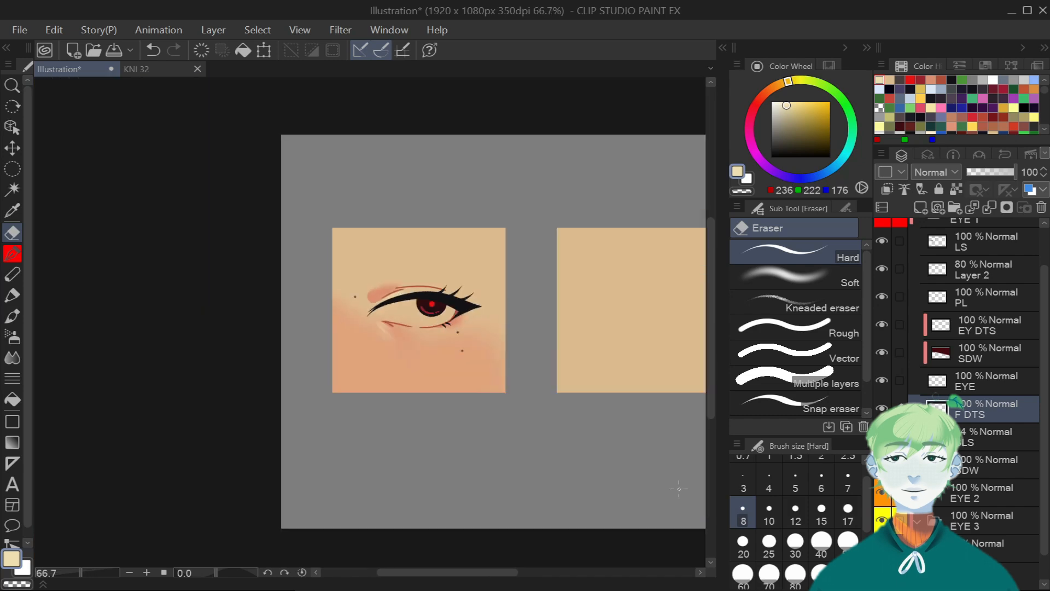
left_click_drag(710, 403, 710, 377)
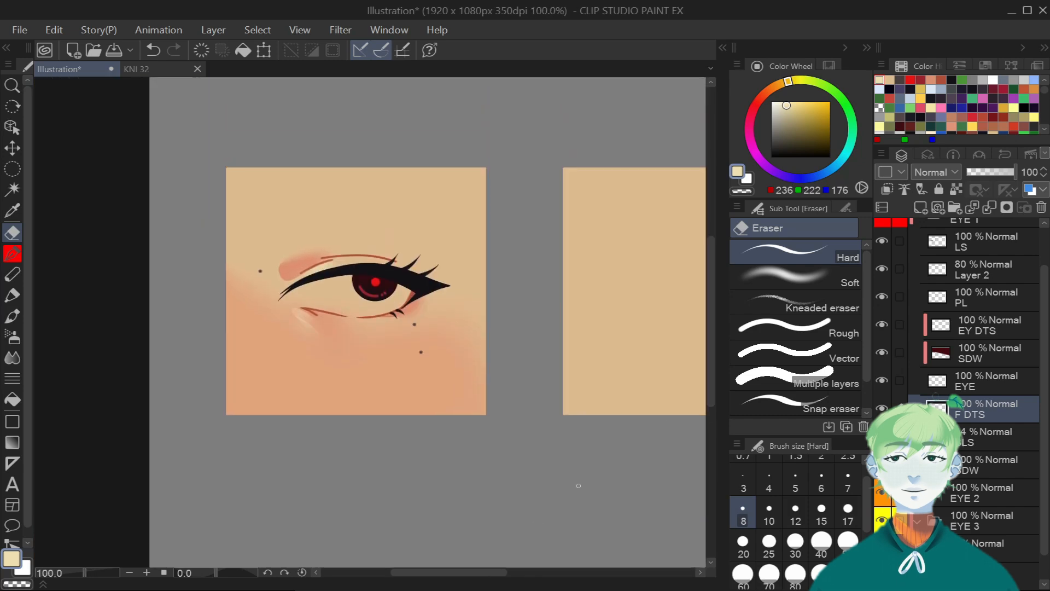
left_click_drag(504, 571, 531, 574)
left_click_drag(1042, 298, 1042, 259)
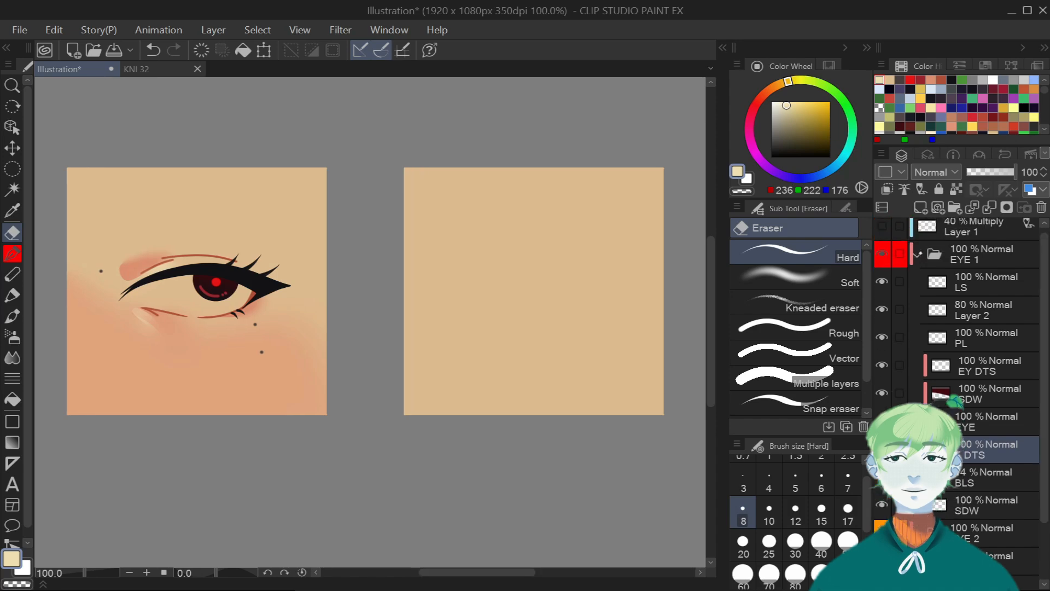
Collapse the EYE 1 folder, then rename the sketch layer DRAFT and the layer inside the EYE 2 folder EYE.
left_click(919, 260)
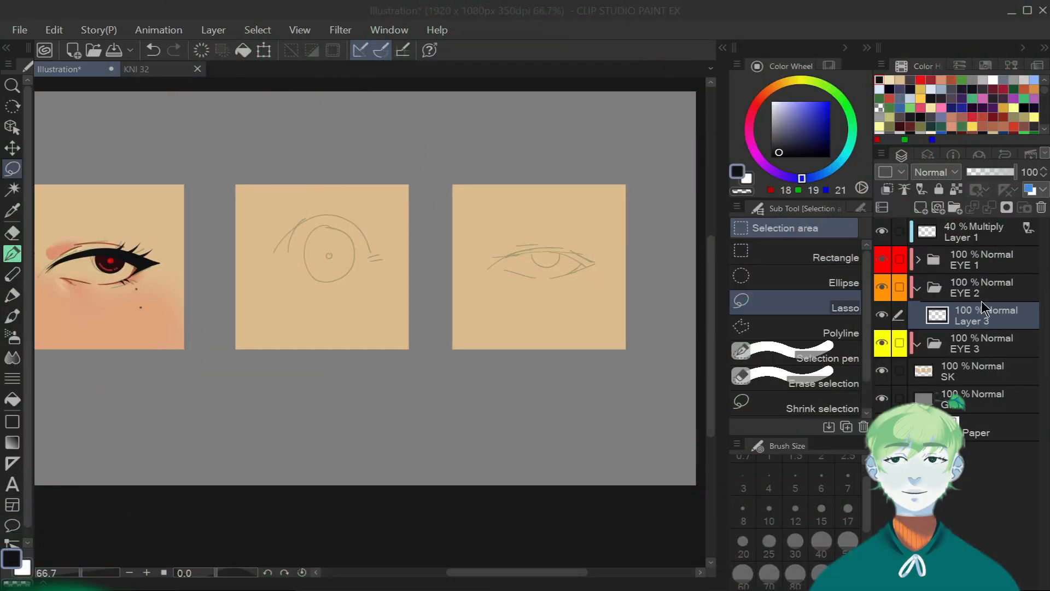
double_click(965, 238)
type("DRAFT")
key("Return")
double_click(973, 322)
type("EYE")
key("Return")
Fill an elliptical selection around the second eye's sketched iris with near-black (18, 19, 21) on the EYE layer and deselect.
left_click(747, 277)
scroll(324, 231, "up", 2)
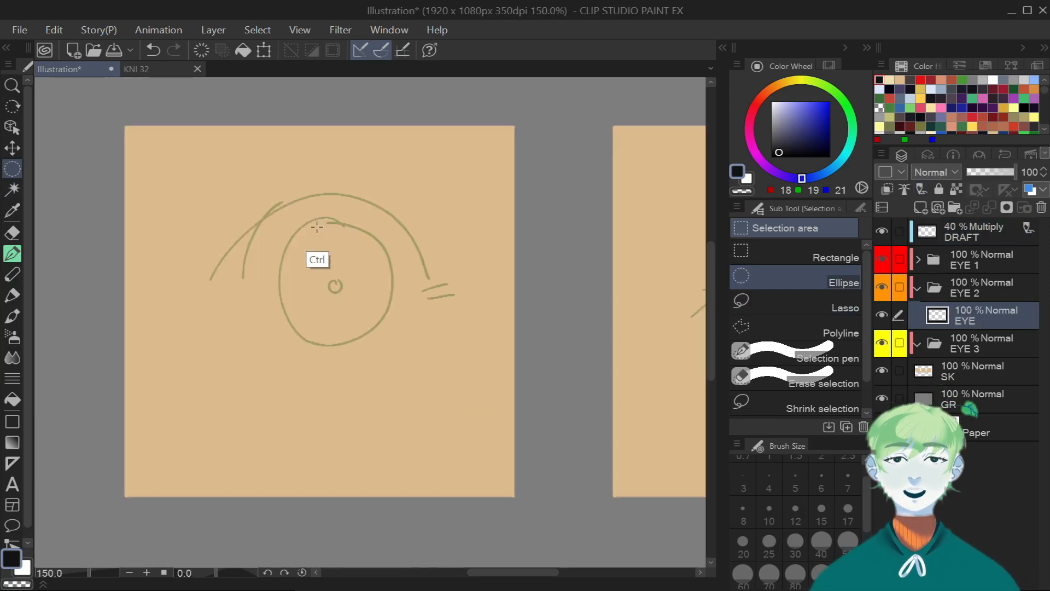
left_click_drag(385, 330, 401, 346)
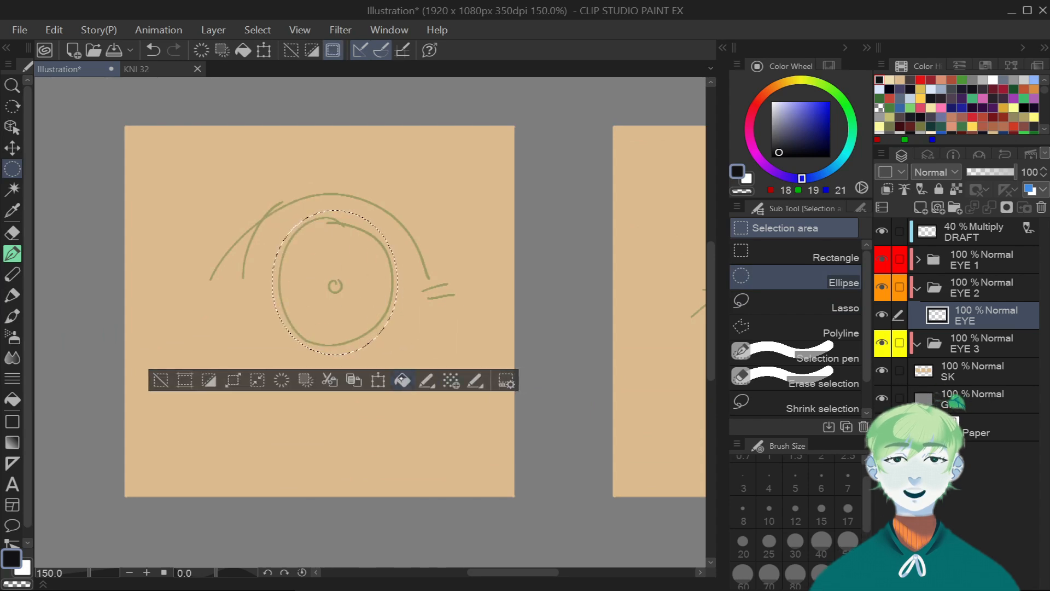
key("alt+BackSpace")
key("p")
key("ctrl+d")
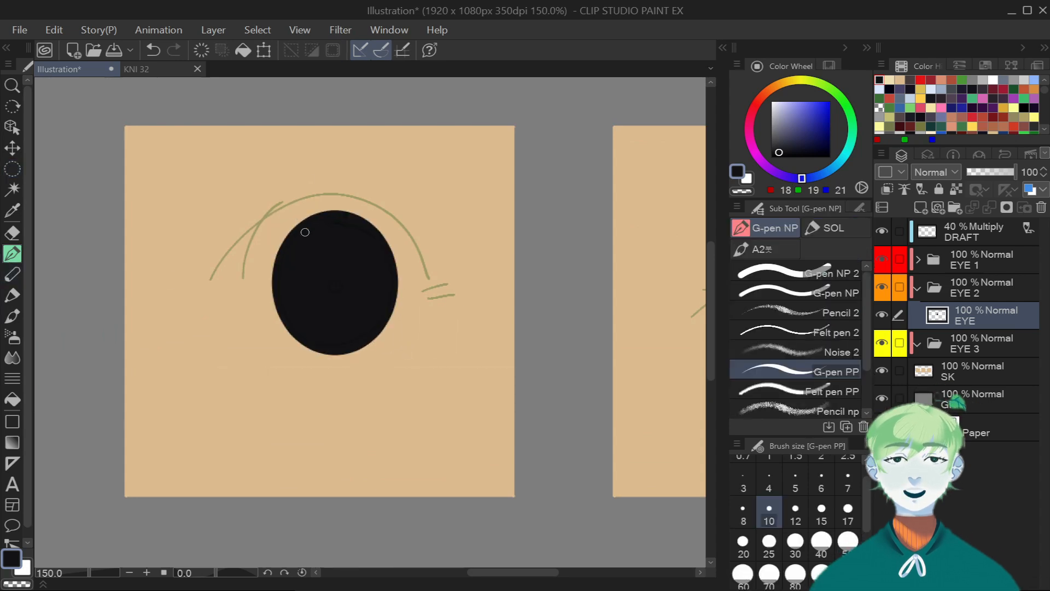
Draw a thick near-black lash arc over the second eye's iris with G-pen NP 2 at size 20, retrying the stroke as needed.
left_click(785, 272)
left_click(795, 544)
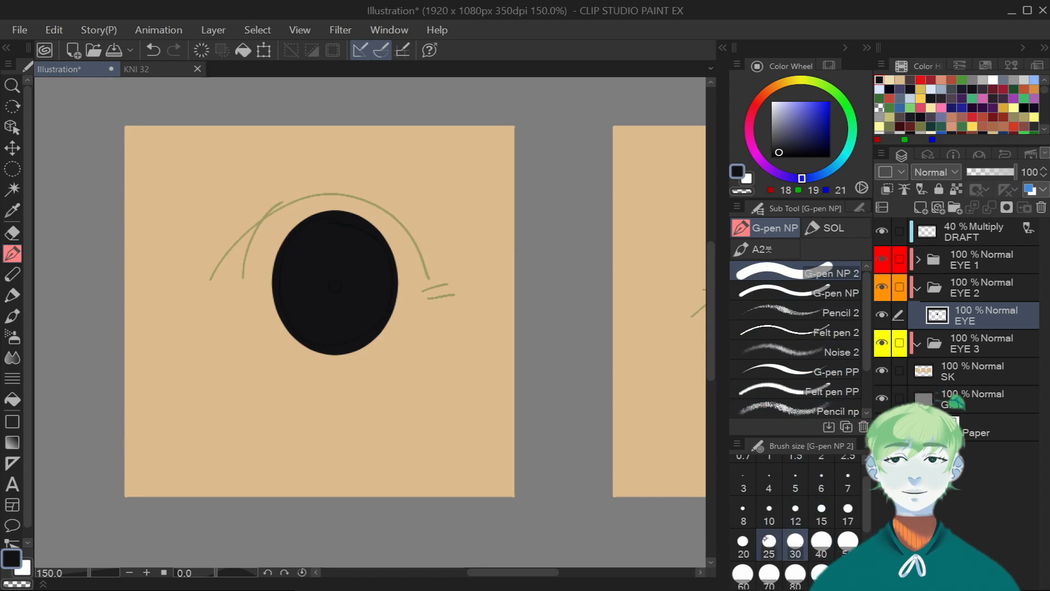
left_click(742, 543)
mouse_move(250, 277)
left_mouse_down()
mouse_move(342, 184)
mouse_move(414, 244)
mouse_move(422, 281)
left_mouse_up()
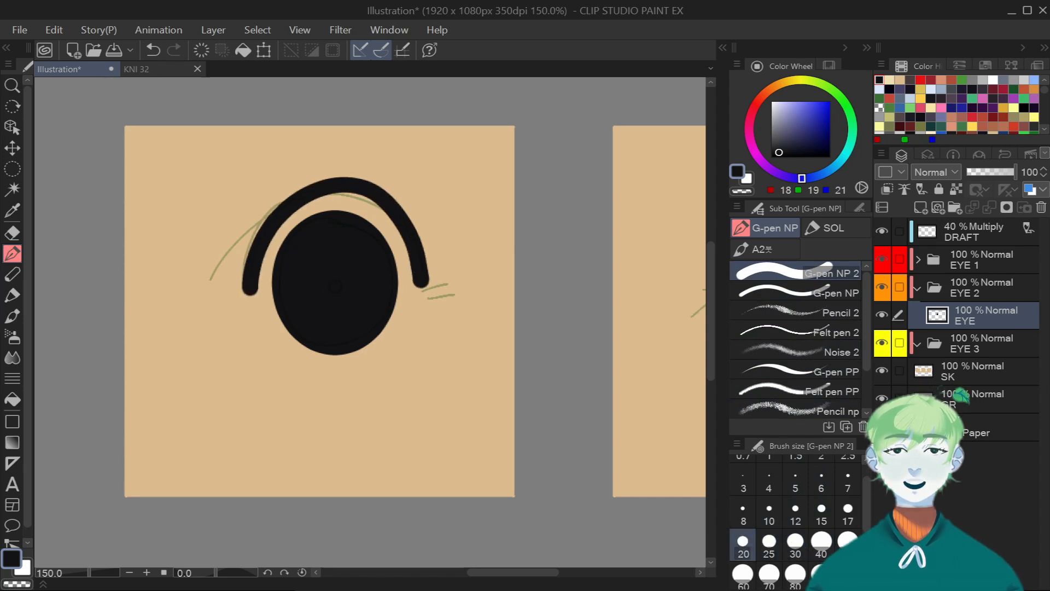
key("ctrl+z")
mouse_move(253, 295)
left_mouse_down()
mouse_move(295, 200)
mouse_move(402, 222)
left_mouse_up()
key("ctrl+z")
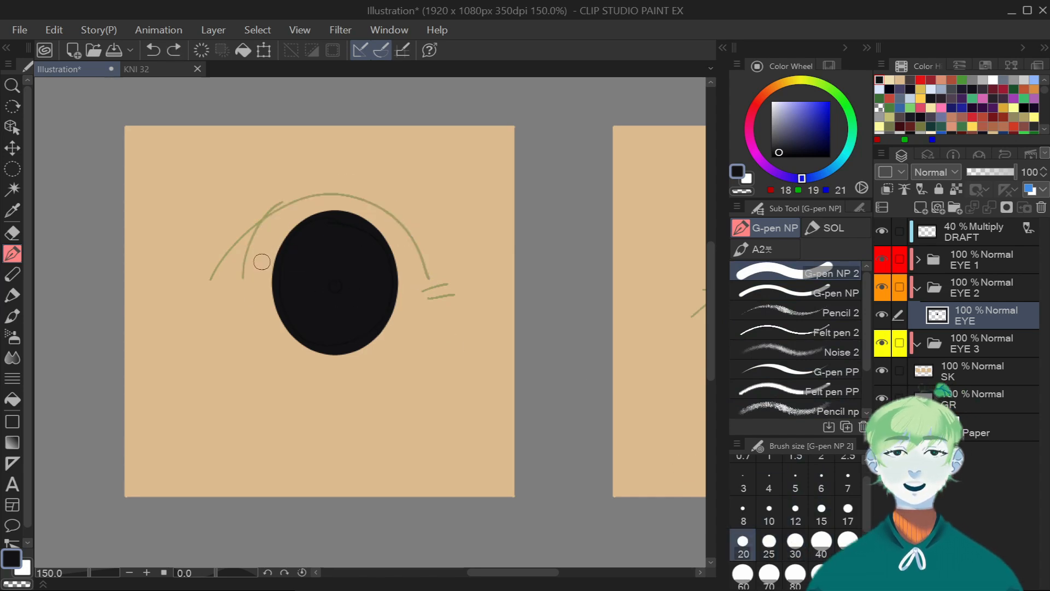
key("ctrl+z")
mouse_move(263, 247)
left_mouse_down()
mouse_move(349, 190)
mouse_move(258, 261)
mouse_move(362, 194)
mouse_move(420, 277)
left_mouse_up()
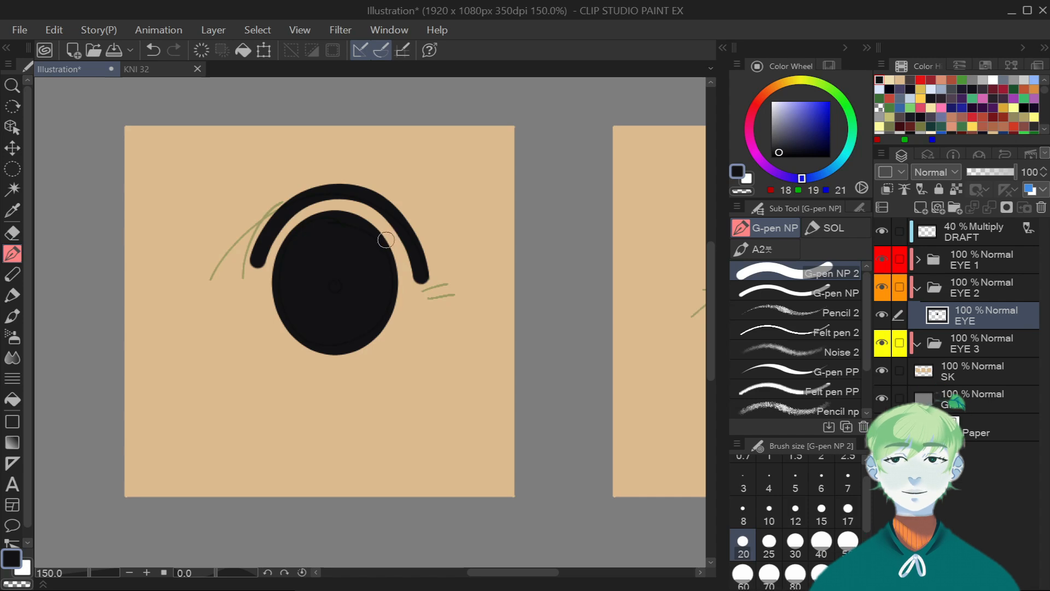
Build up a flared wing at the outer end of the lash arc with G-pen NP 2 at size 10.
scroll(400, 212, "up", 1)
left_click_drag(203, 572, 189, 572)
left_click(769, 512)
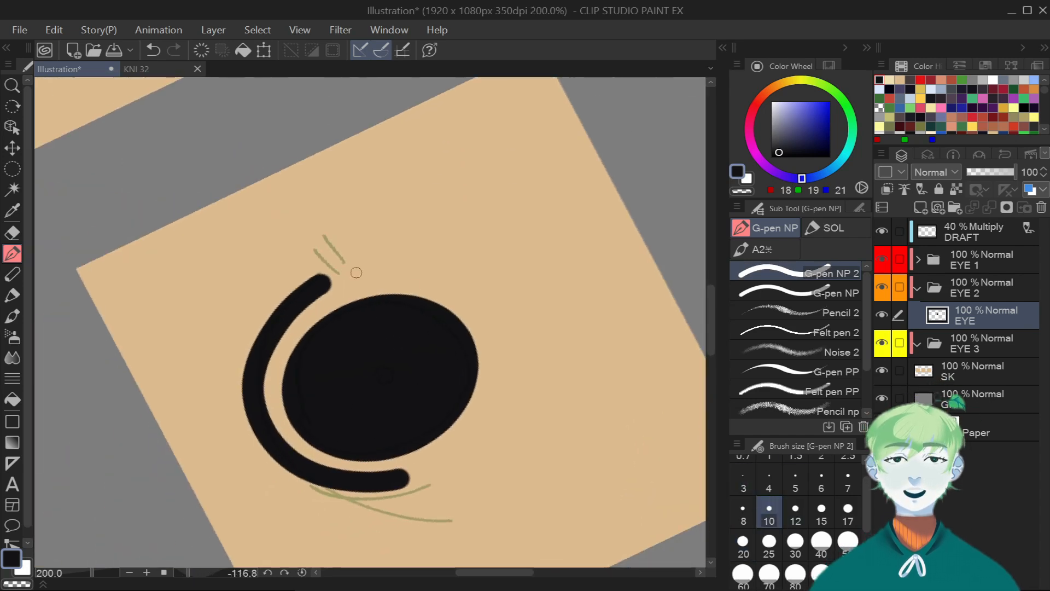
scroll(335, 293, "up", 2)
left_click_drag(328, 280, 301, 244)
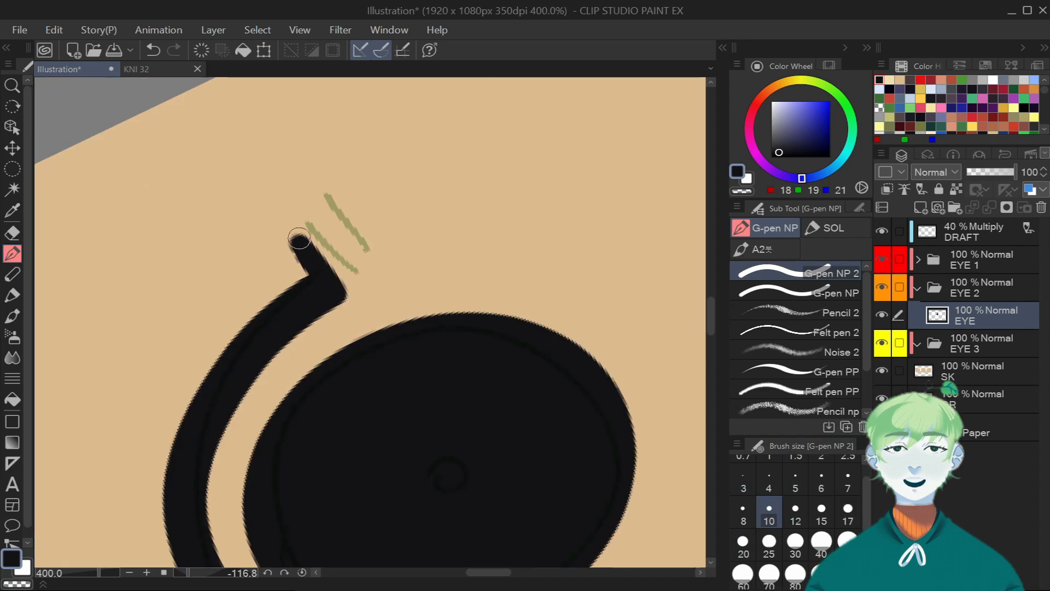
mouse_move(223, 368)
left_mouse_down()
mouse_move(276, 270)
mouse_move(272, 220)
left_mouse_up()
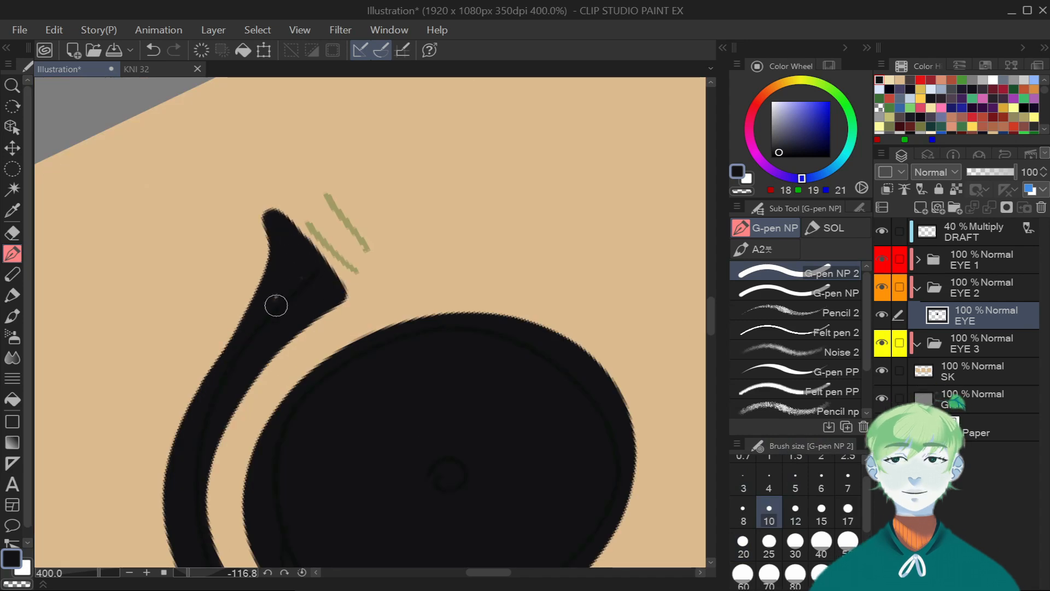
mouse_move(229, 351)
left_mouse_down()
mouse_move(275, 257)
mouse_move(276, 223)
left_mouse_up()
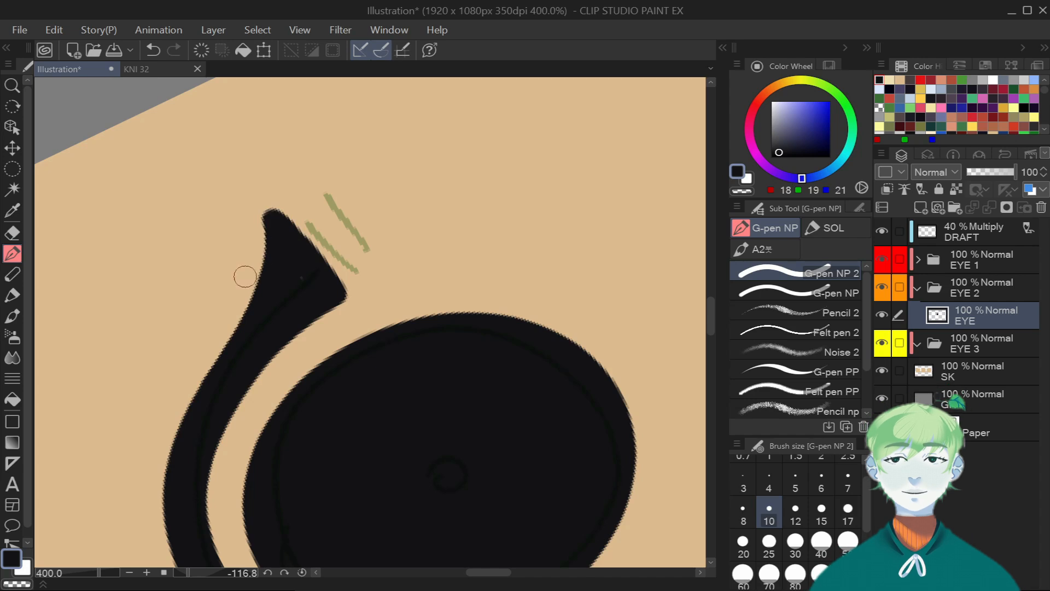
mouse_move(218, 371)
left_mouse_down()
mouse_move(265, 277)
mouse_move(274, 225)
left_mouse_up()
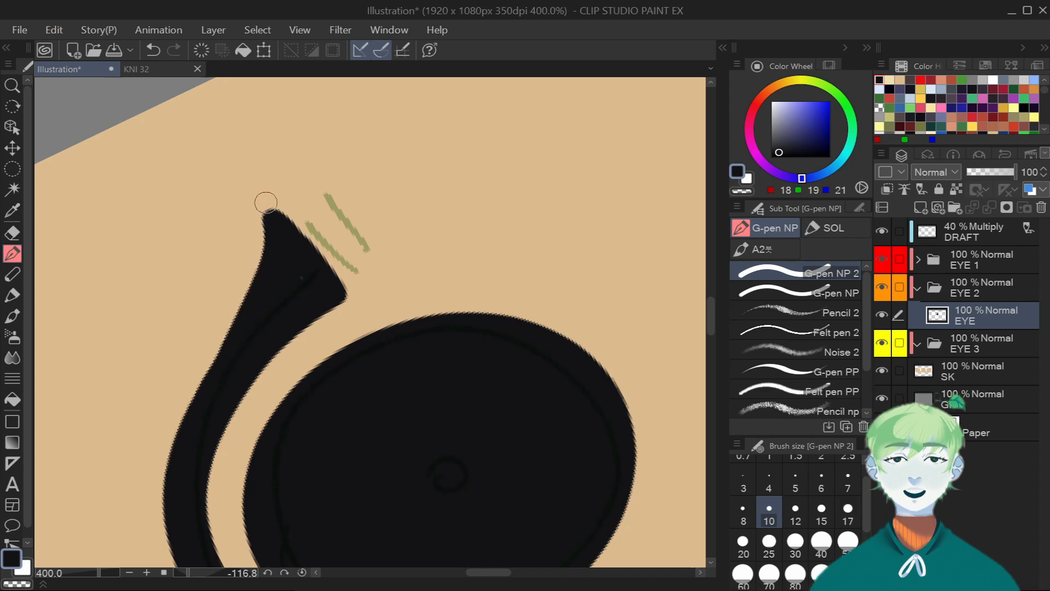
Sharpen the wing's tip and straighten its end with the Hard eraser at size 8, and smooth its upper curve with G-pen NP 2.
key("e")
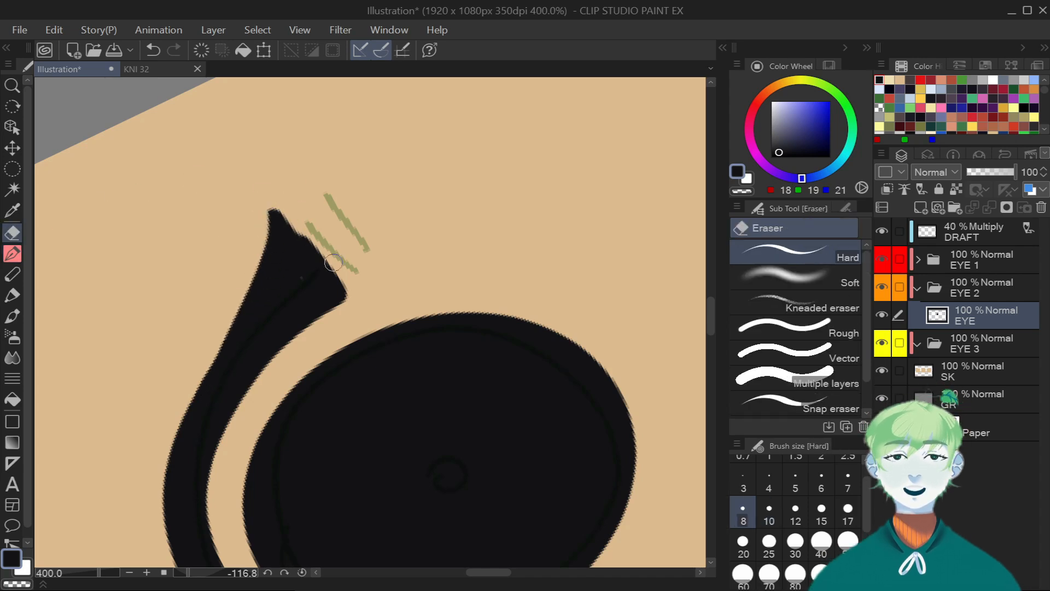
left_click_drag(281, 206, 360, 304)
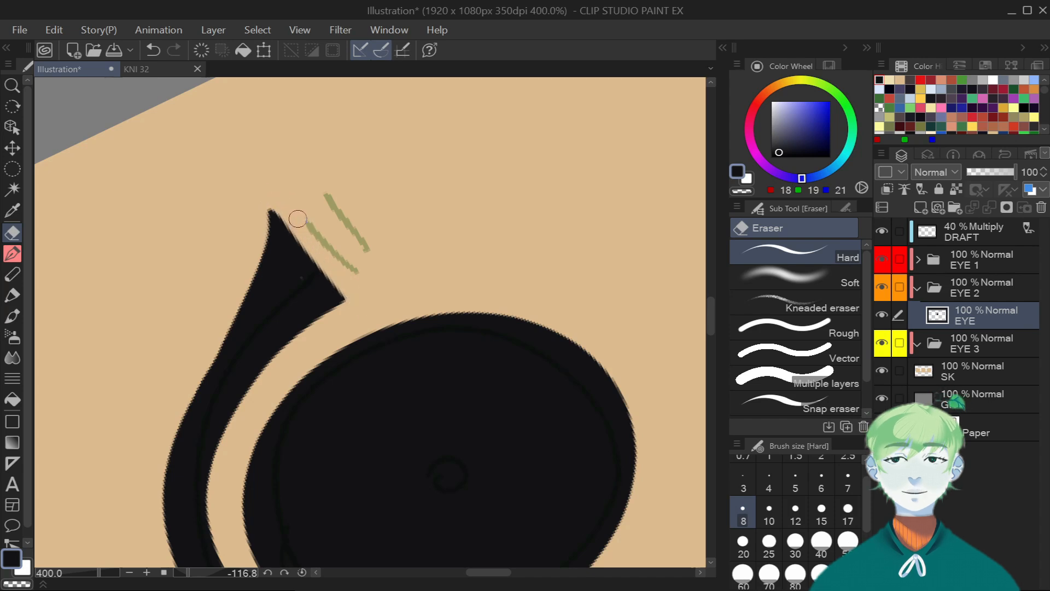
key("p")
left_click_drag(194, 414, 246, 321)
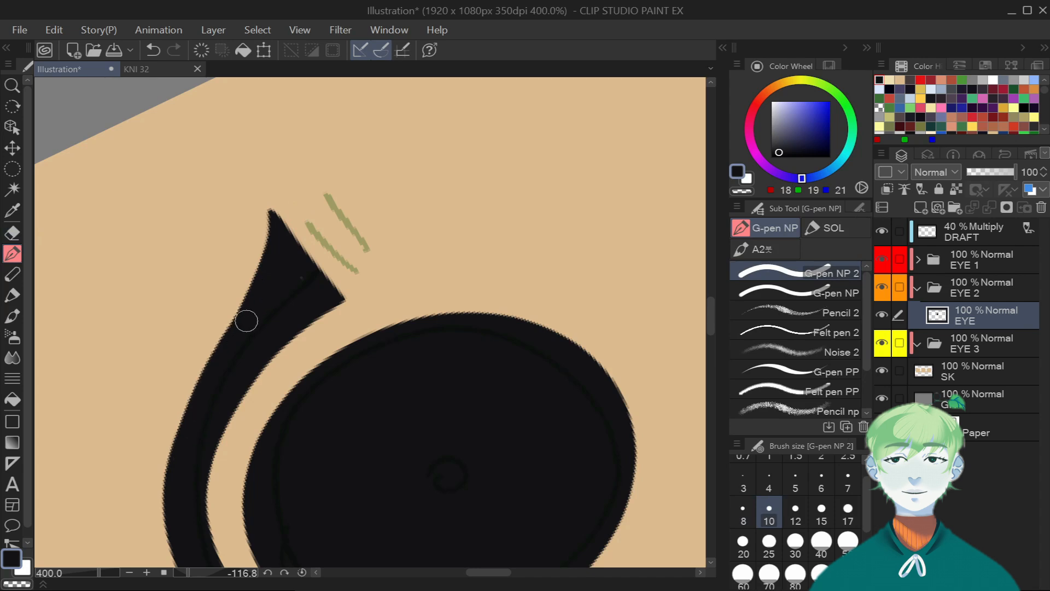
left_click_drag(203, 397, 267, 279)
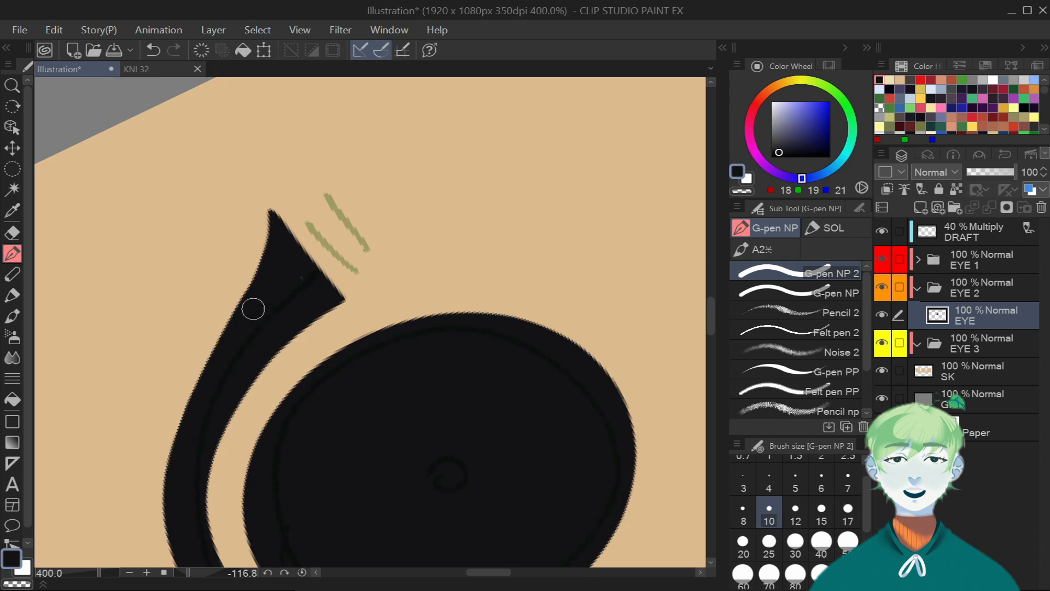
Move the EYE layer's artwork slightly down and to the side of the sketch within the second skin square.
left_click(301, 572)
key("ctrl+minus")
key("ctrl+minus")
key("ctrl+minus")
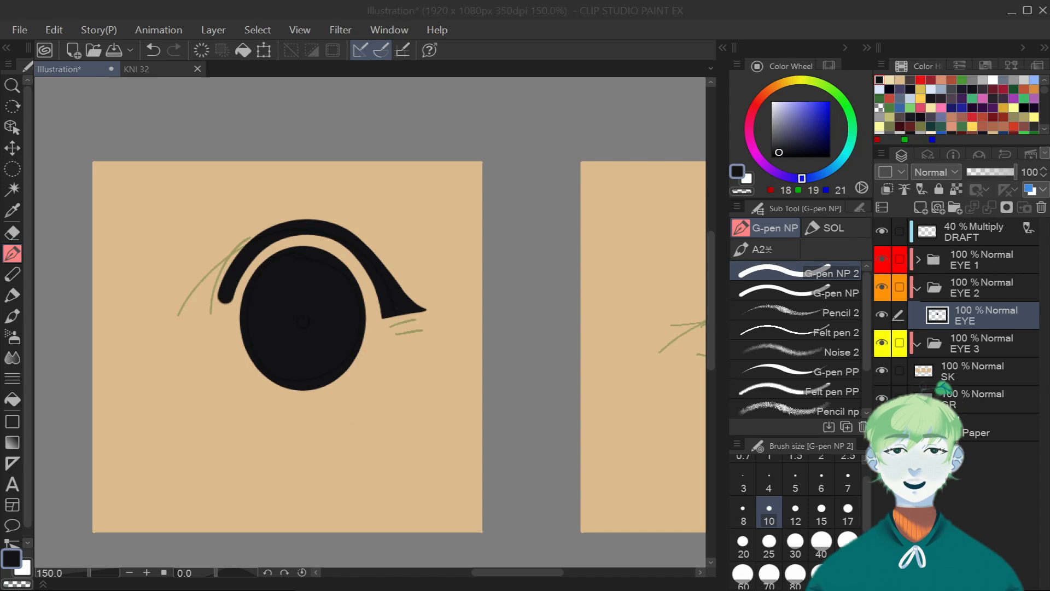
left_click_drag(553, 572, 534, 575)
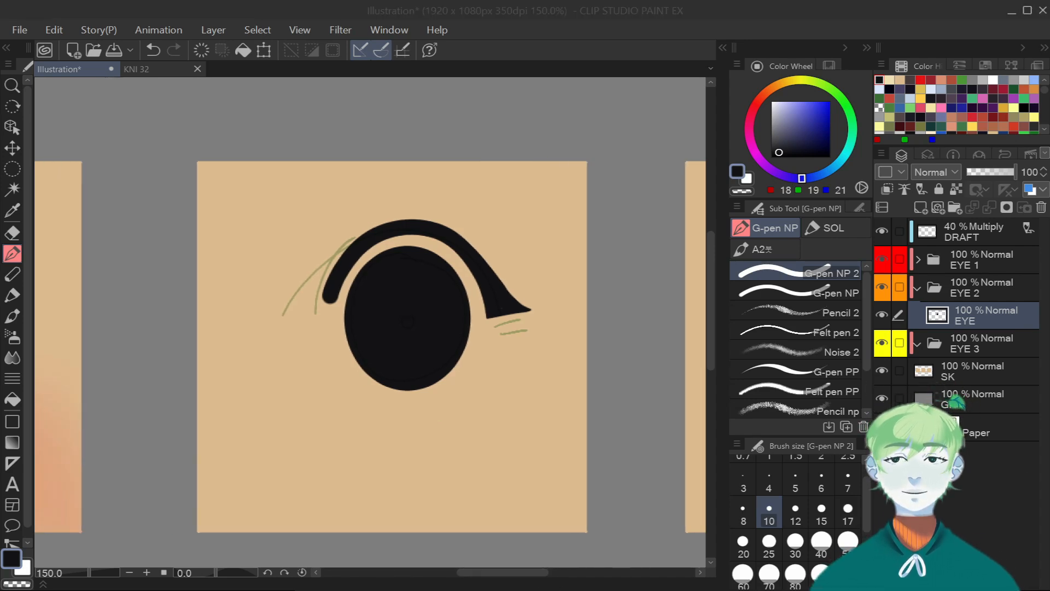
left_click_drag(499, 572, 493, 572)
key("k")
mouse_move(550, 371)
left_mouse_down()
mouse_move(529, 410)
mouse_move(537, 414)
left_mouse_up()
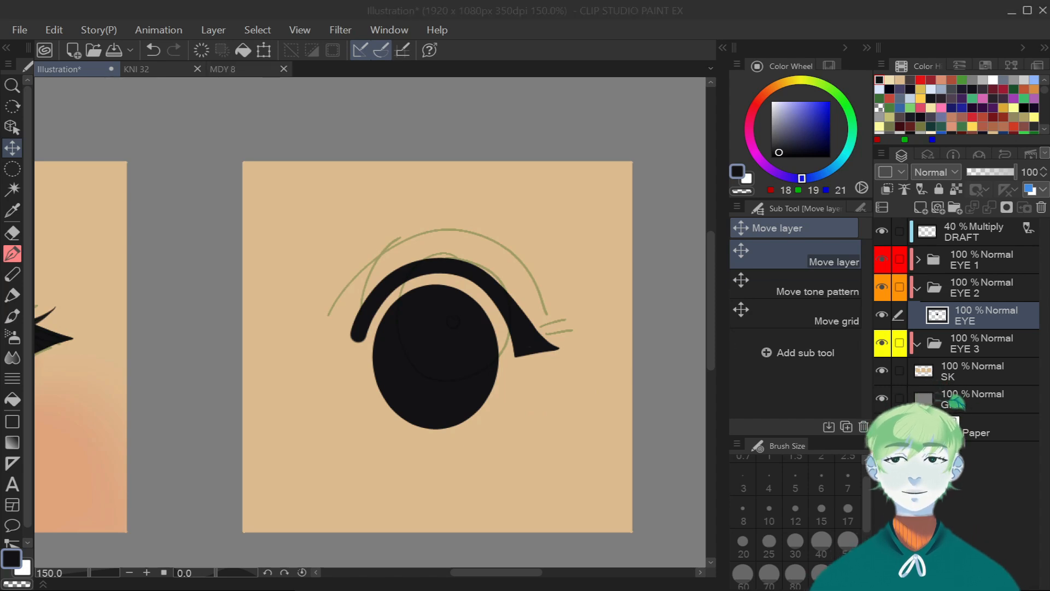
left_click_drag(525, 572, 530, 572)
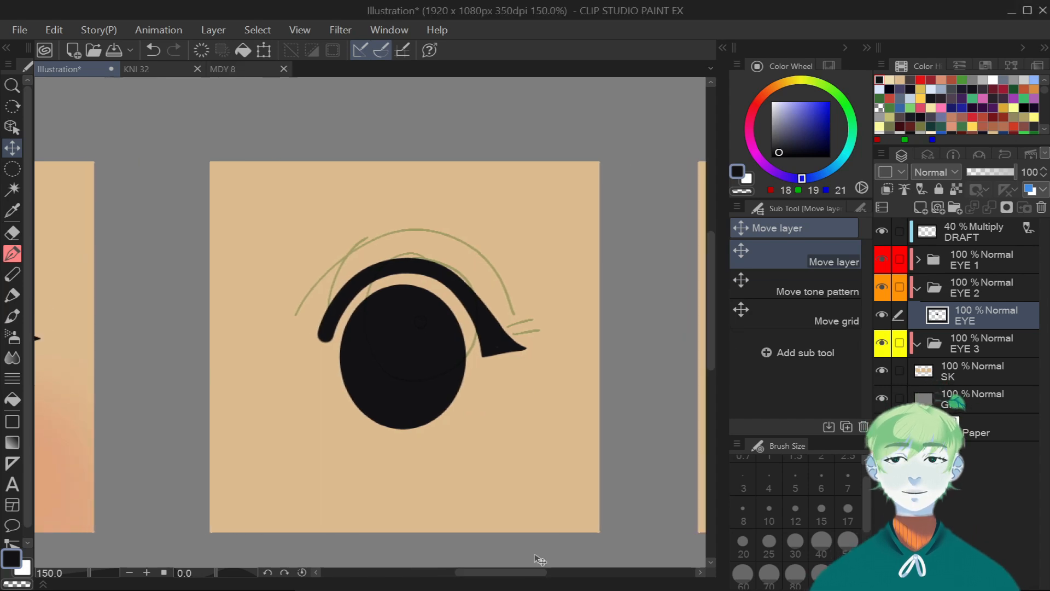
Extend the inner end of the second eye's lash arc downward and thicken its outer edge with G-pen PP at size 10.
left_click(12, 253)
left_click(224, 69)
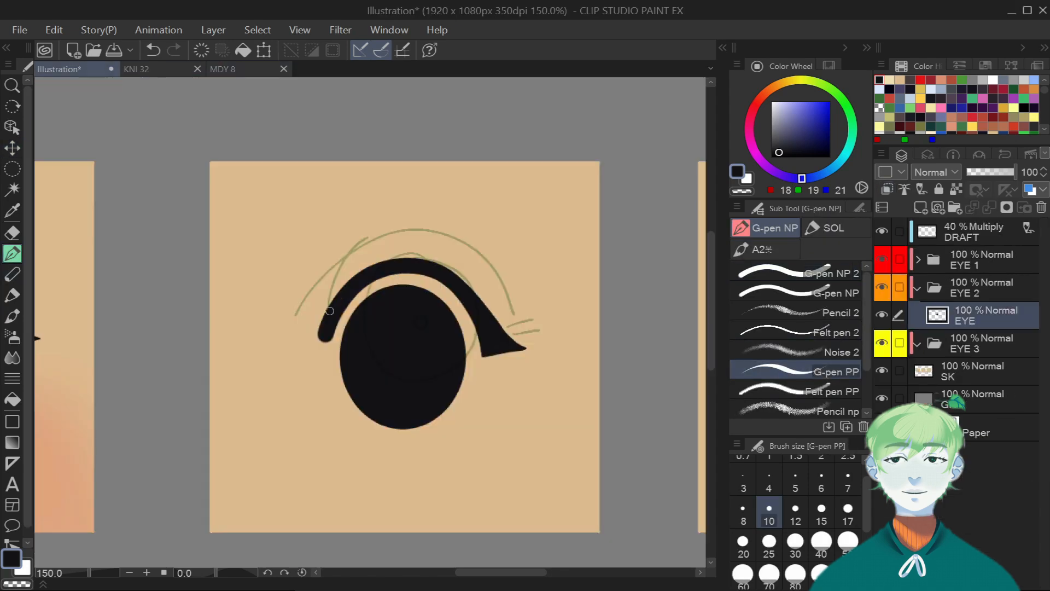
scroll(330, 310, "up", 5)
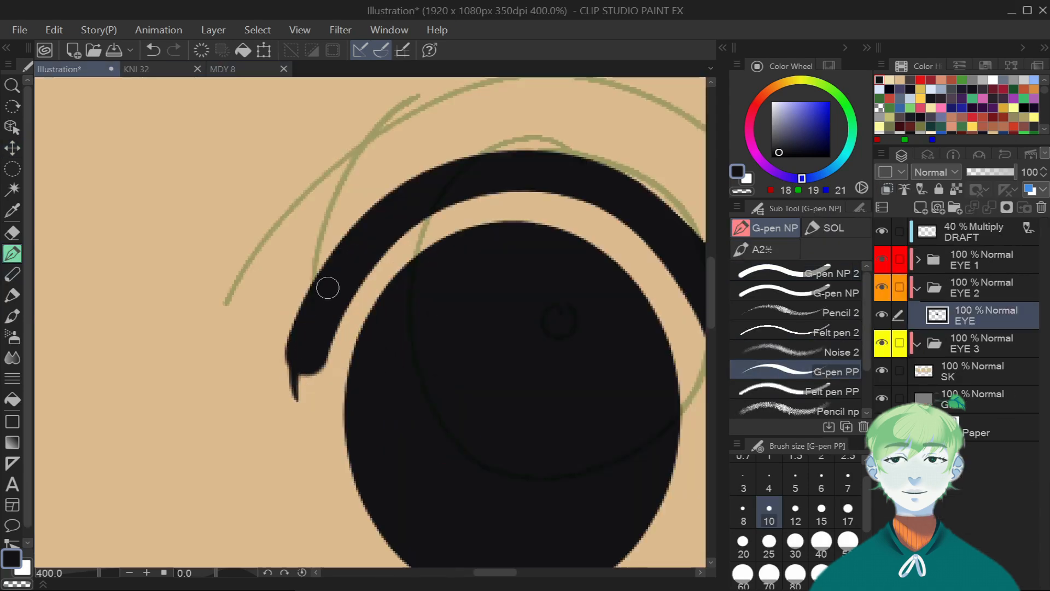
left_click_drag(296, 402, 302, 395)
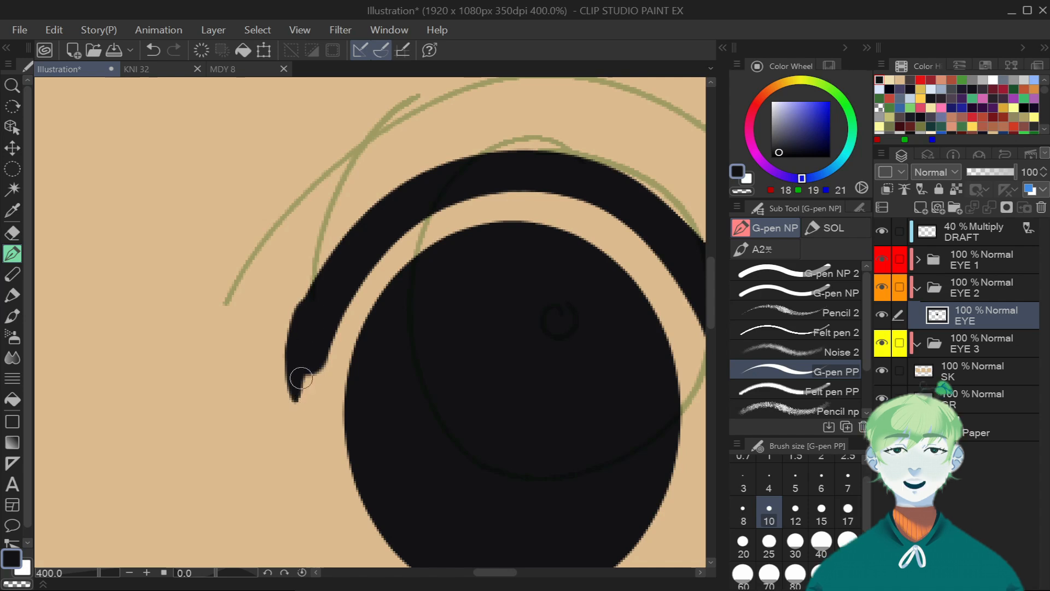
left_click_drag(327, 309, 301, 420)
left_click_drag(305, 301, 366, 230)
mouse_move(300, 345)
left_mouse_down()
mouse_move(382, 208)
mouse_move(488, 164)
left_mouse_up()
Taper the lash arc's inner end to a fine point and smooth its outer curve with the Hard eraser at size 8.
left_click(12, 231)
mouse_move(320, 249)
left_mouse_down()
mouse_move(297, 402)
mouse_move(291, 347)
left_mouse_up()
left_click_drag(298, 406, 340, 220)
mouse_move(300, 362)
left_mouse_down()
mouse_move(325, 252)
mouse_move(376, 190)
left_mouse_up()
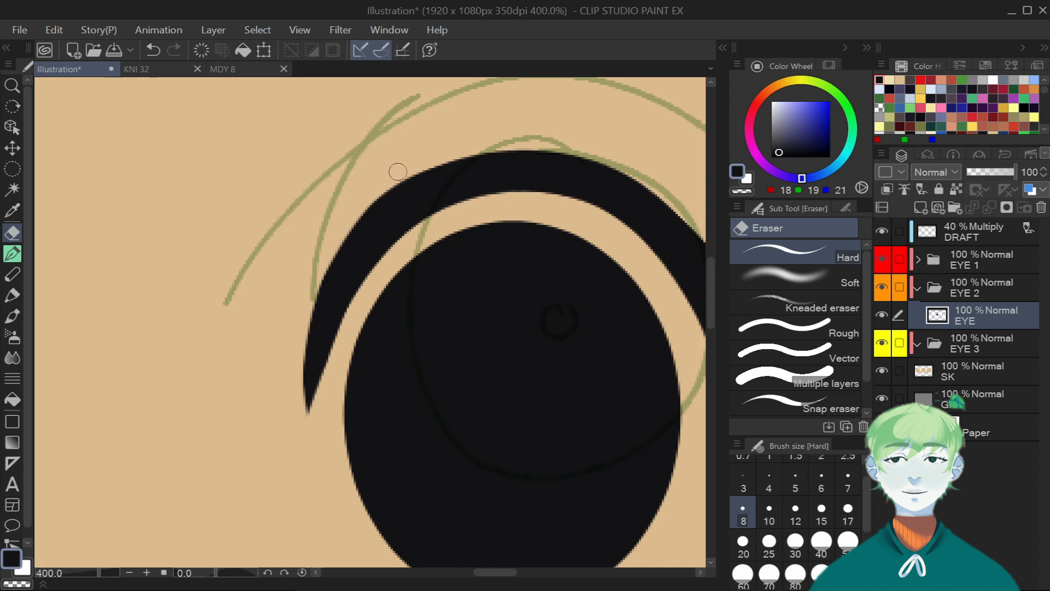
Draw two pointed lash spikes along the wing's upper edge with G-pen PP at size 10, retrying strokes as needed.
key("p")
scroll(61, 243, "down", 2)
left_click_drag(493, 572, 486, 572)
left_click_drag(216, 572, 193, 572)
scroll(293, 237, "up", 2)
mouse_move(290, 216)
left_mouse_down()
mouse_move(294, 270)
mouse_move(293, 213)
mouse_move(355, 249)
mouse_move(296, 223)
mouse_move(364, 228)
mouse_move(293, 244)
left_mouse_up()
mouse_move(241, 328)
left_mouse_down()
mouse_move(234, 274)
mouse_move(281, 283)
mouse_move(209, 378)
left_mouse_up()
key("ctrl+z")
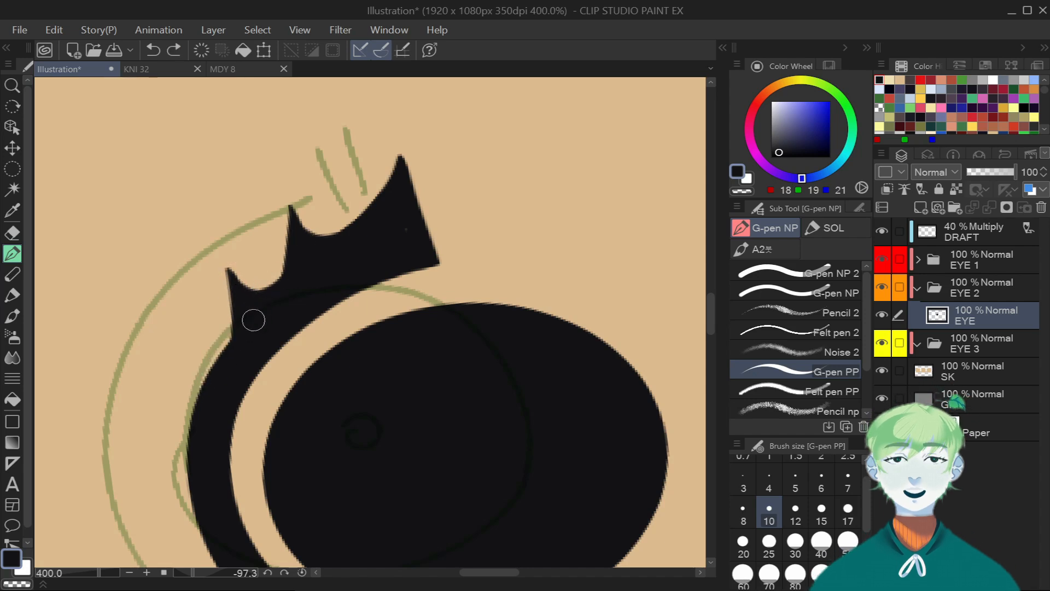
mouse_move(229, 273)
left_mouse_down()
mouse_move(213, 377)
mouse_move(196, 411)
mouse_move(238, 307)
mouse_move(204, 393)
mouse_move(234, 303)
mouse_move(227, 258)
mouse_move(255, 289)
mouse_move(297, 263)
left_mouse_up()
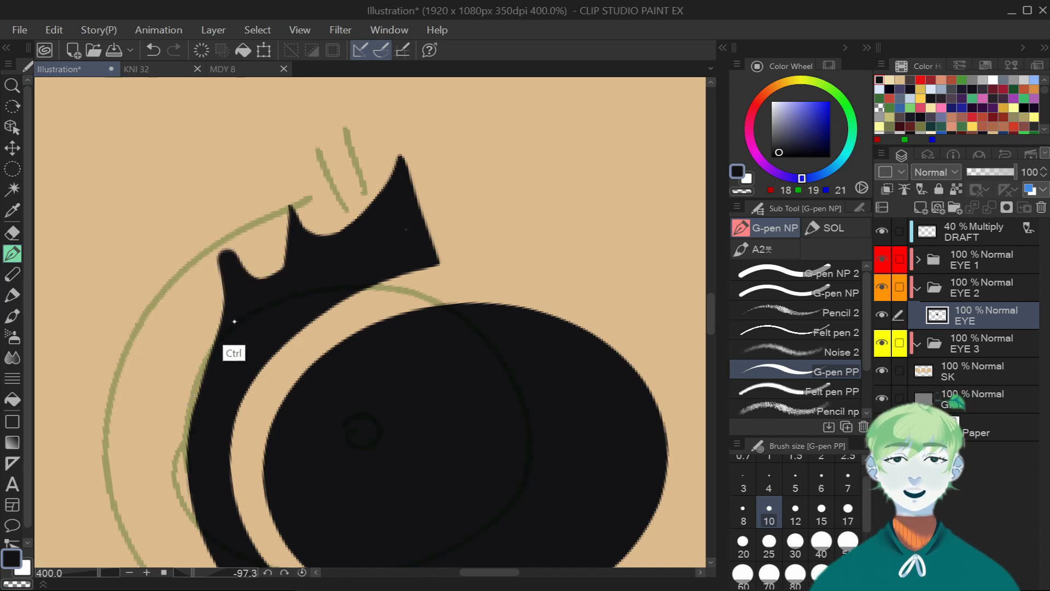
key("ctrl+z")
mouse_move(292, 214)
left_mouse_down()
mouse_move(350, 233)
mouse_move(392, 191)
mouse_move(380, 202)
mouse_move(375, 193)
mouse_move(353, 229)
mouse_move(390, 164)
mouse_move(403, 218)
left_mouse_up()
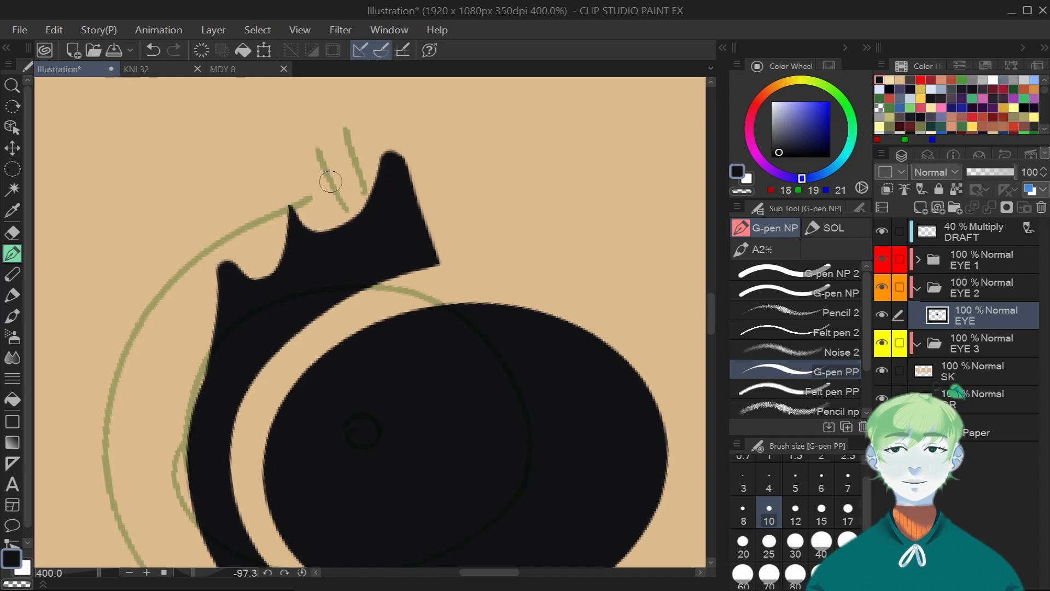
Sharpen the lash spikes and trim the wing's straight end with the Hard eraser at size 8.
key("e")
left_click_drag(197, 378, 213, 262)
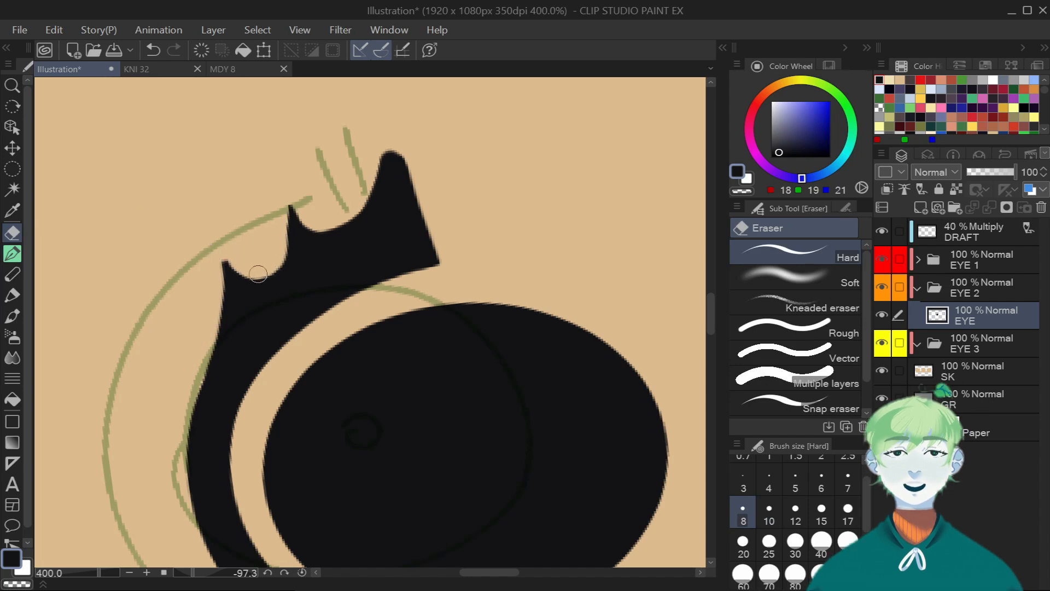
key("ctrl+z")
left_click_drag(234, 259, 246, 272)
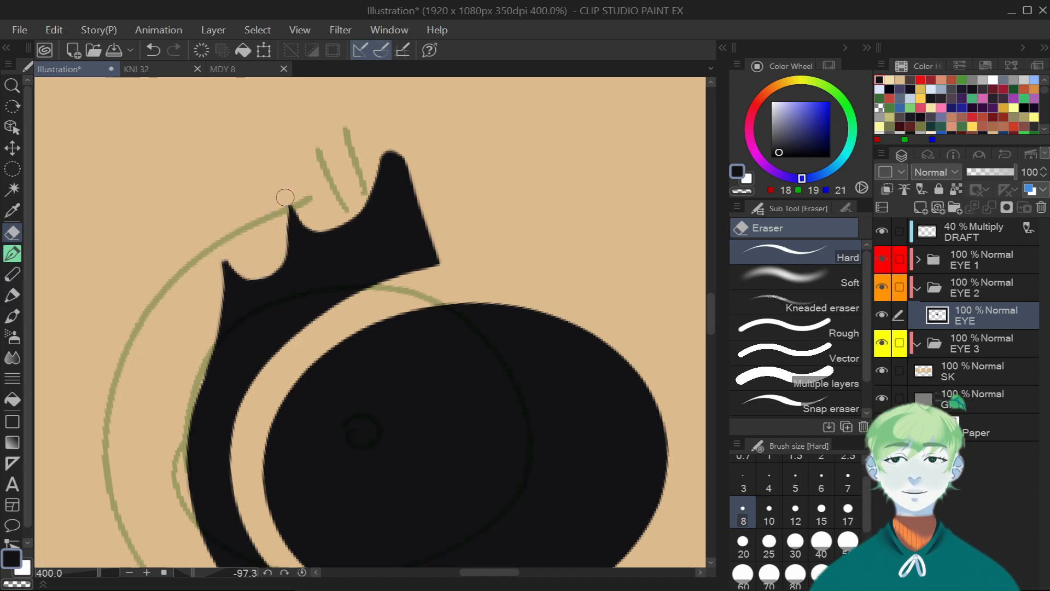
mouse_move(393, 139)
left_mouse_down()
mouse_move(403, 208)
mouse_move(435, 268)
left_mouse_up()
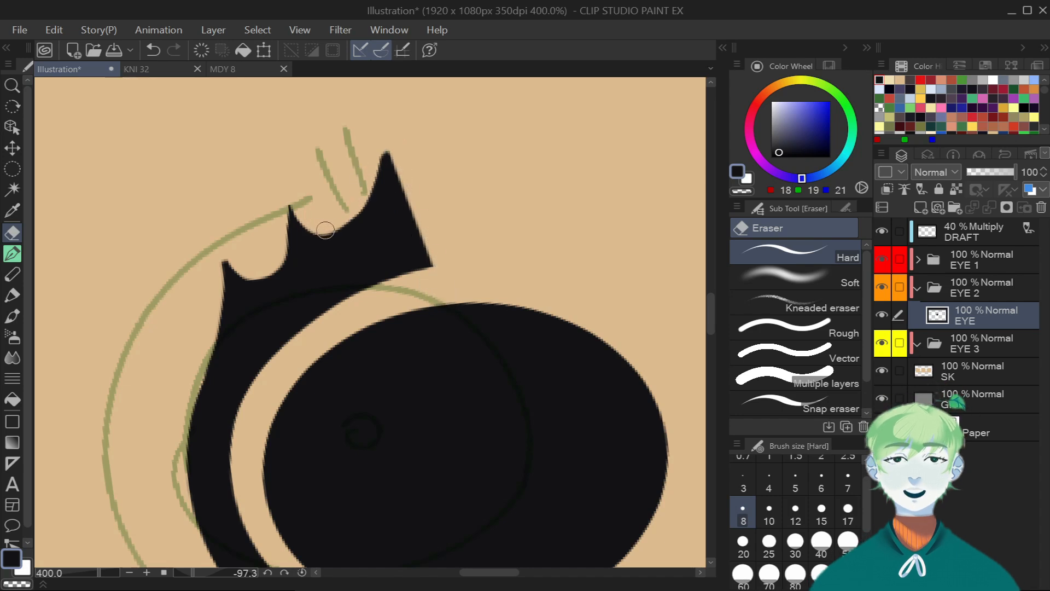
mouse_move(325, 230)
left_mouse_down()
mouse_move(359, 213)
mouse_move(375, 171)
left_mouse_up()
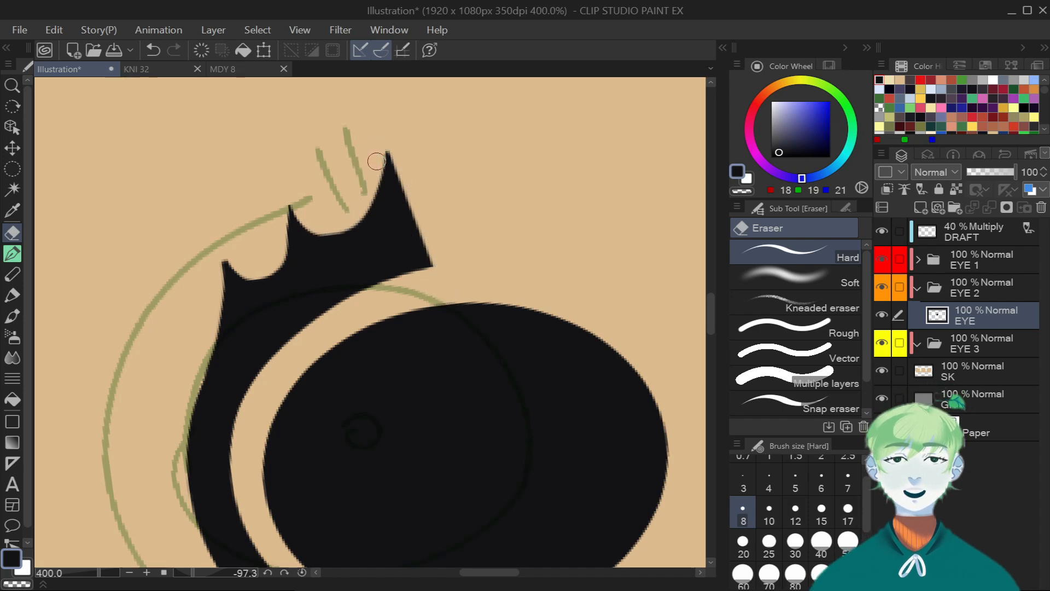
Make the hollows between the lash spikes shallower with G-pen PP at size 10 and clean their curves with the Hard eraser.
key("p")
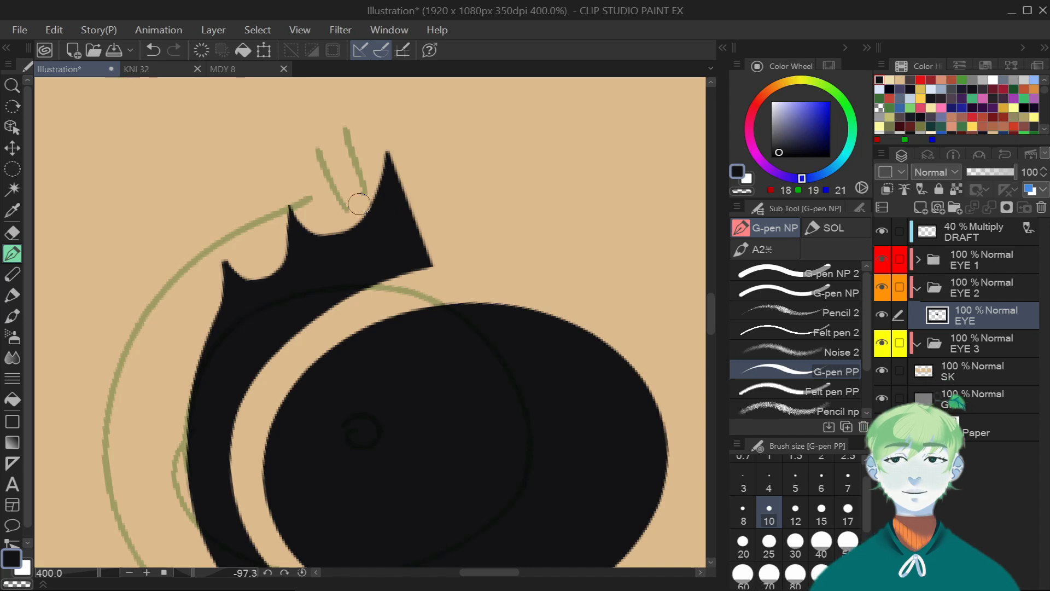
left_click_drag(296, 220, 366, 221)
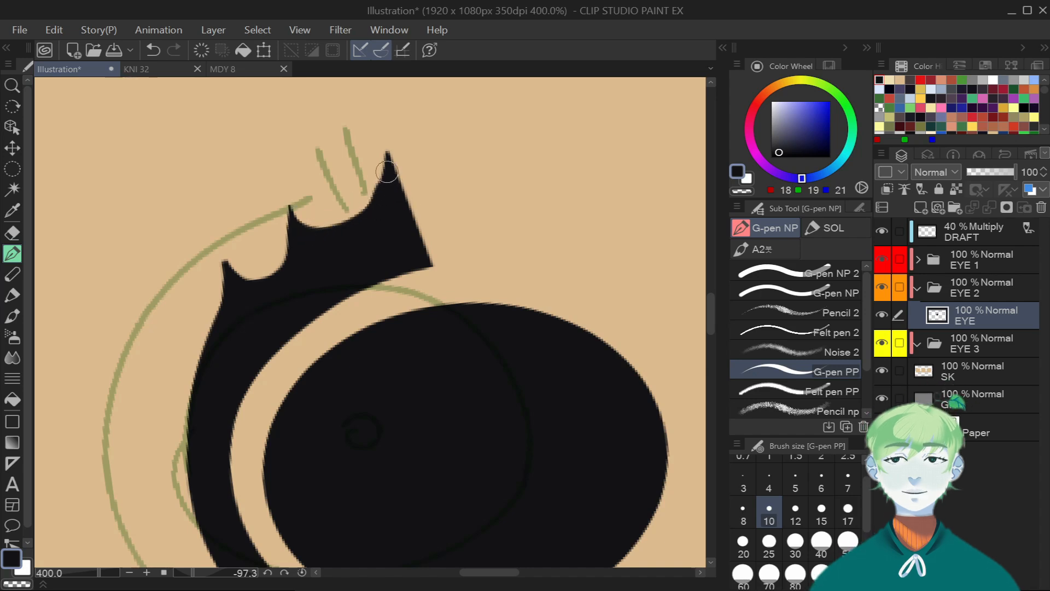
left_click_drag(294, 221, 262, 288)
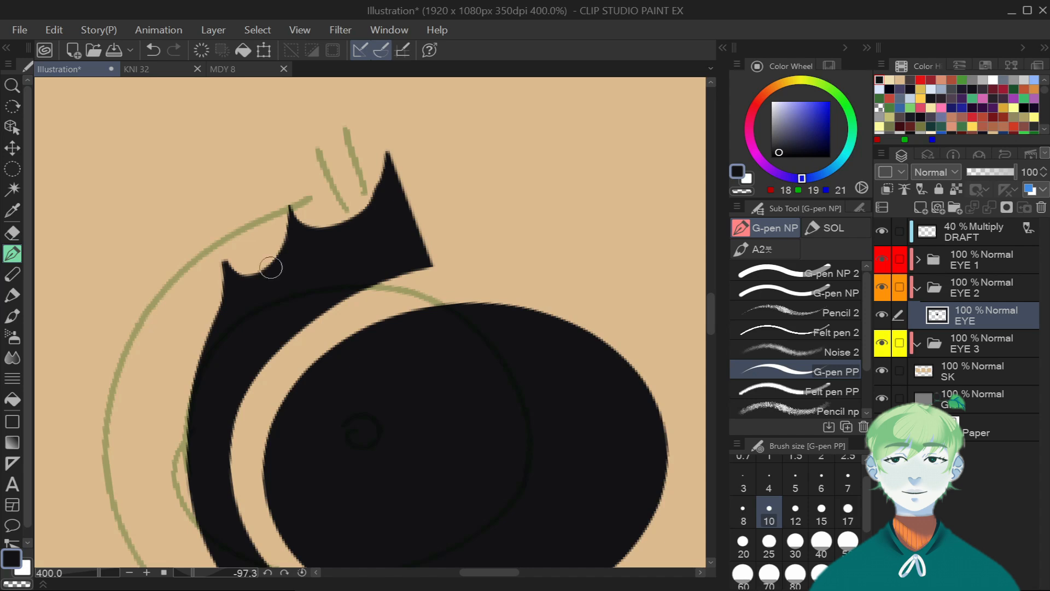
left_click_drag(237, 296, 386, 207)
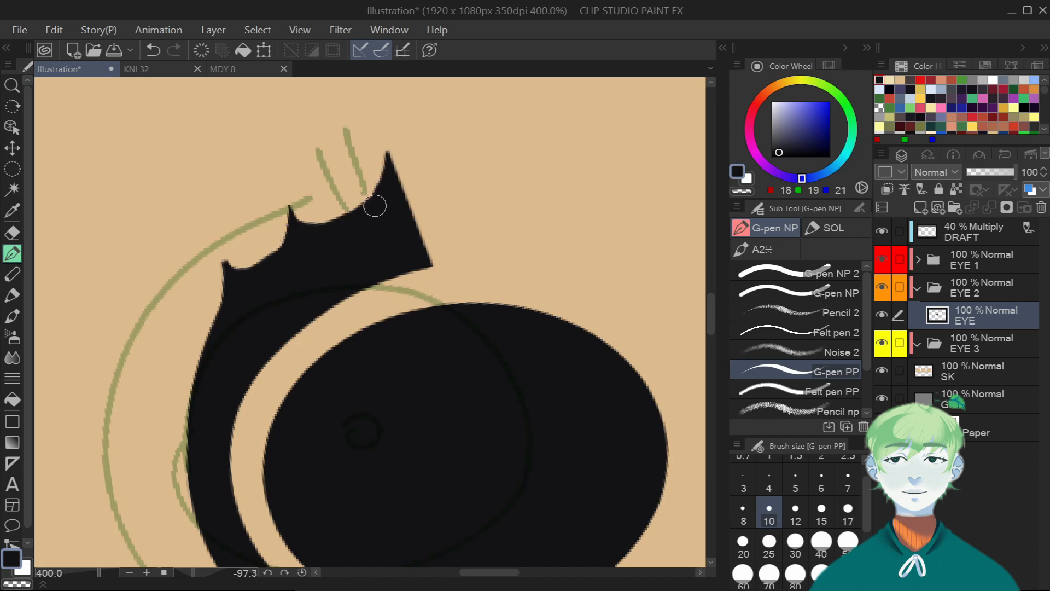
key("e")
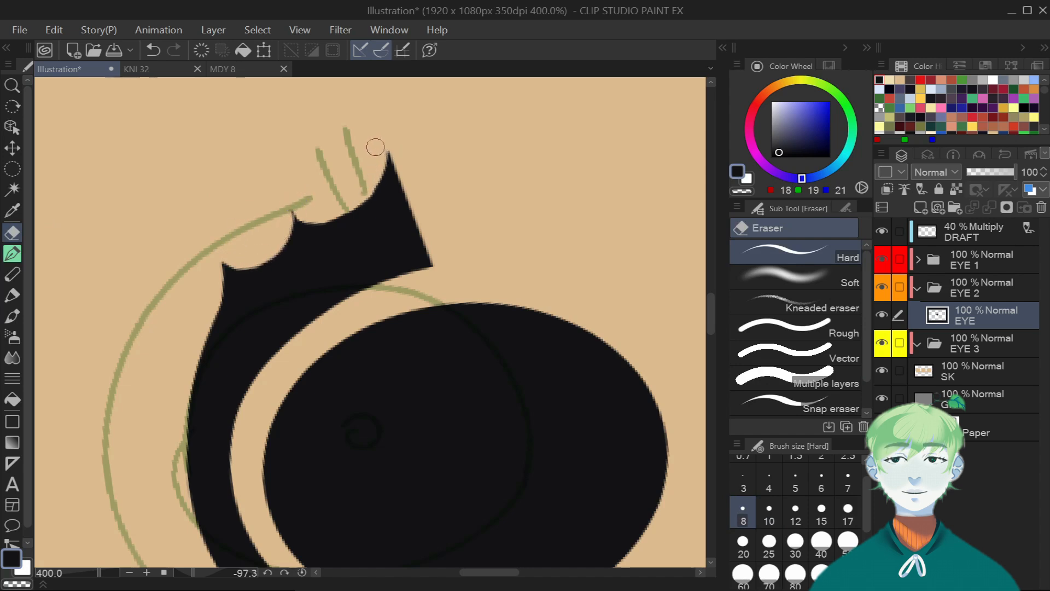
key("ctrl+0")
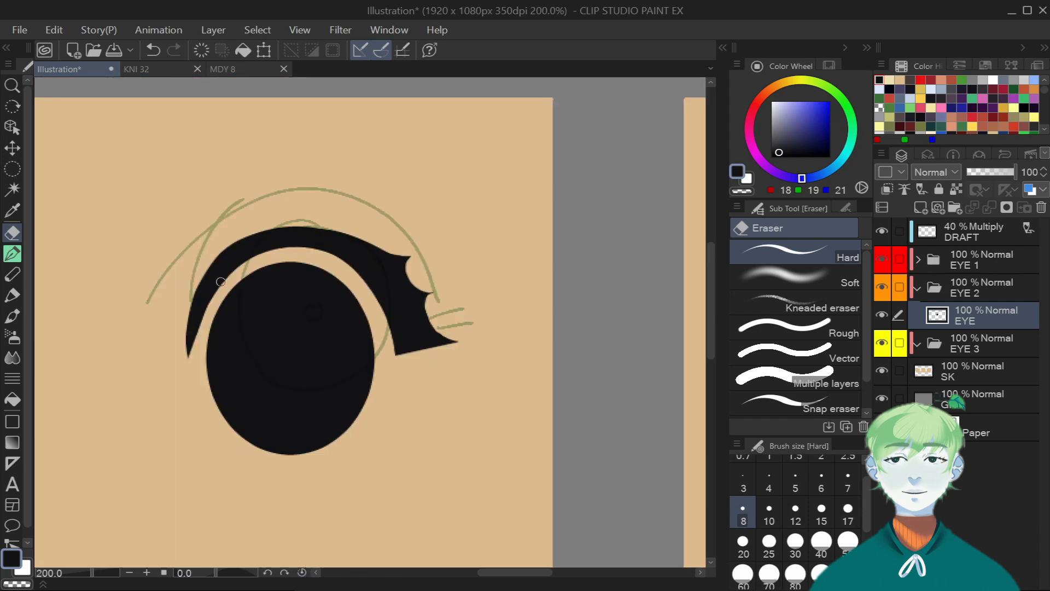
scroll(186, 383, "up", 5)
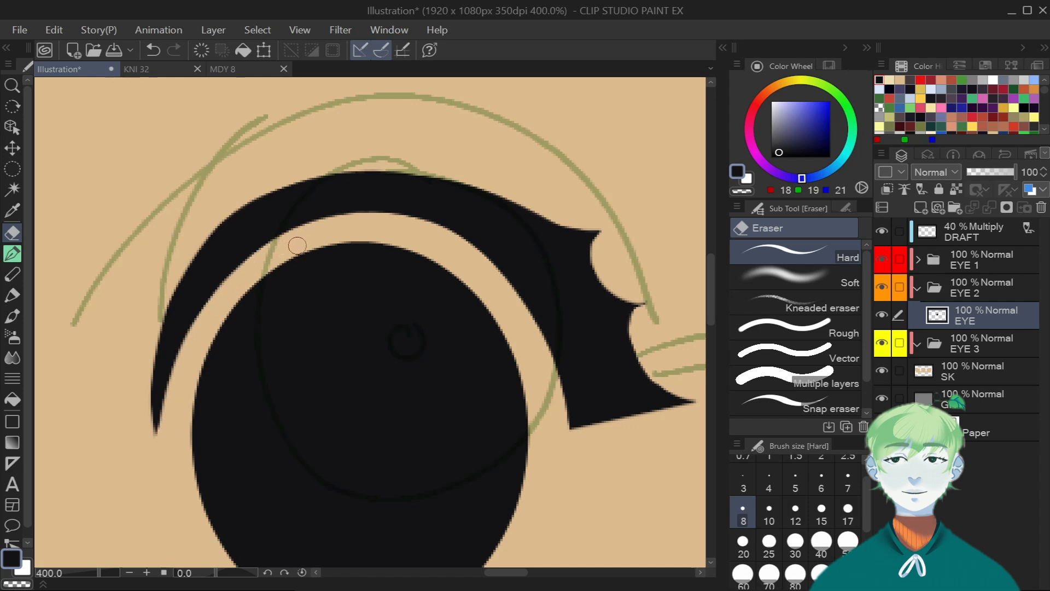
scroll(297, 241, "down", 2)
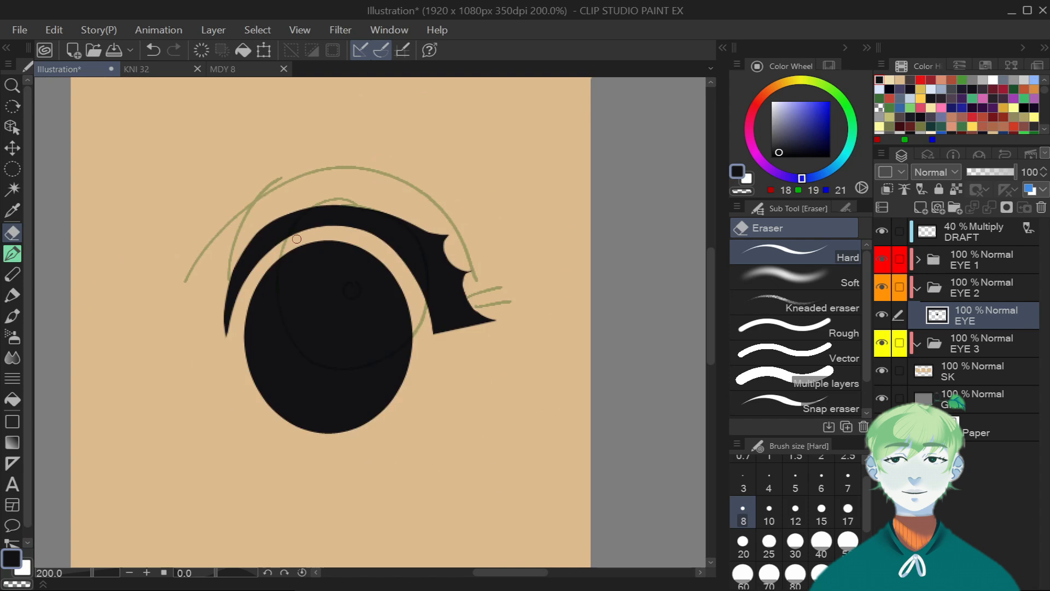
Add a new layer above EYE and stamp a bright red round pupil in the iris's centre with G-pen NP 2 at size 30.
left_click(920, 207)
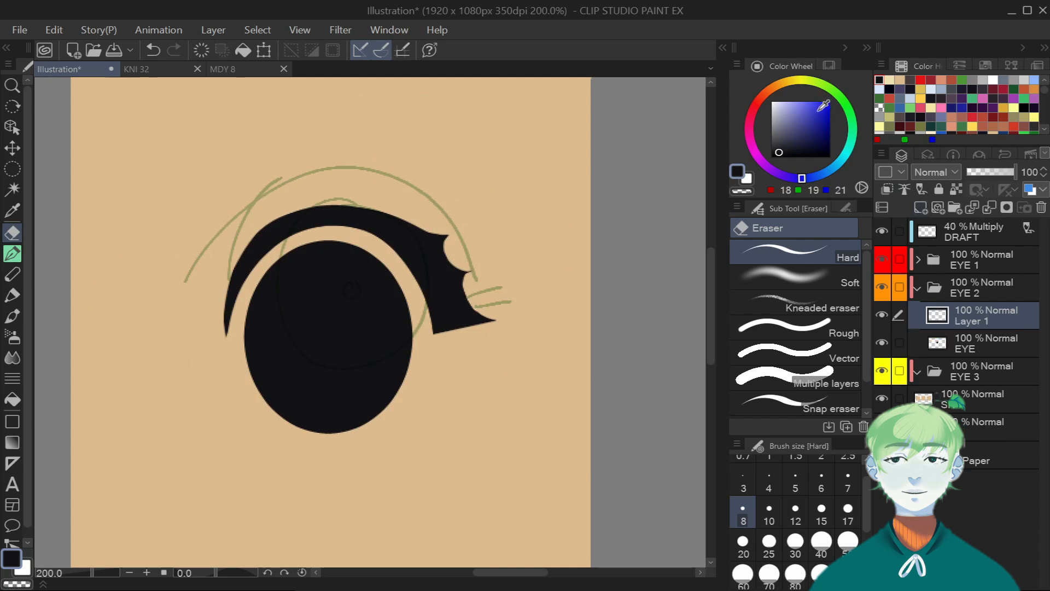
left_click(920, 80)
key("p")
left_click(795, 273)
left_click(820, 541)
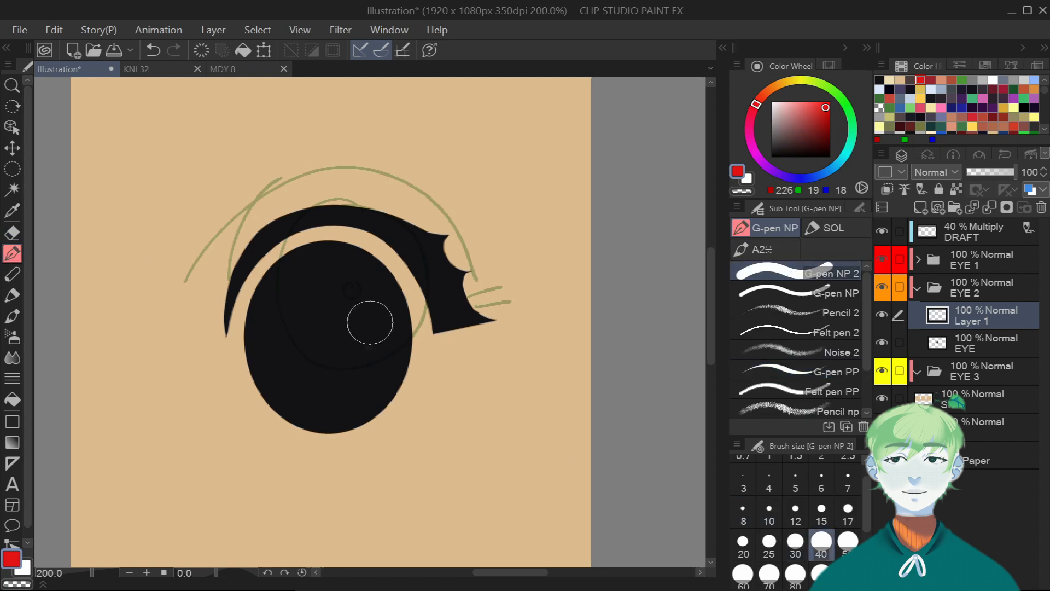
left_click(327, 336)
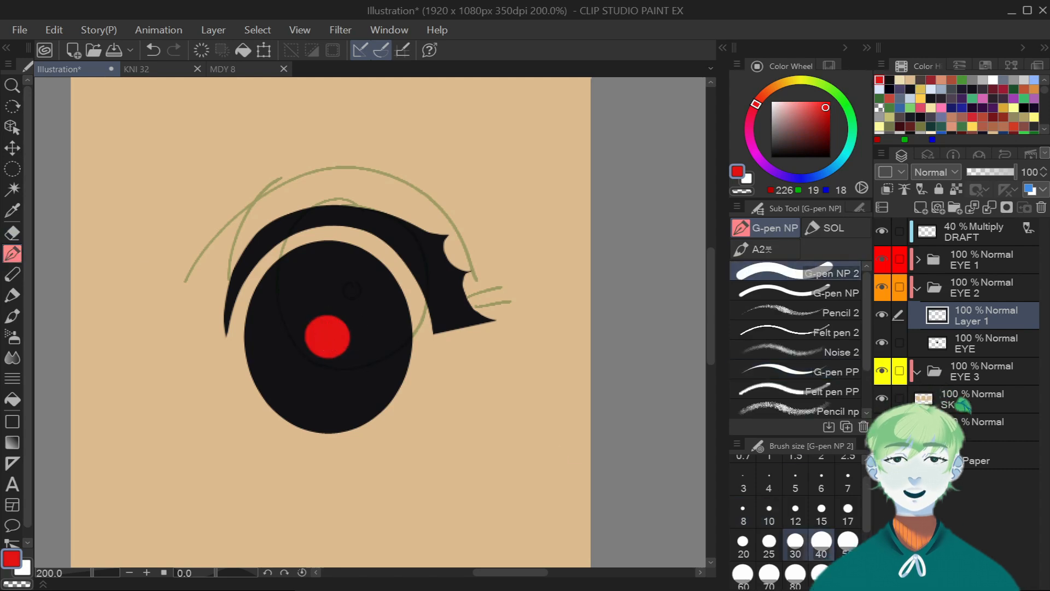
left_click(795, 541)
key("ctrl+z")
left_click(325, 335)
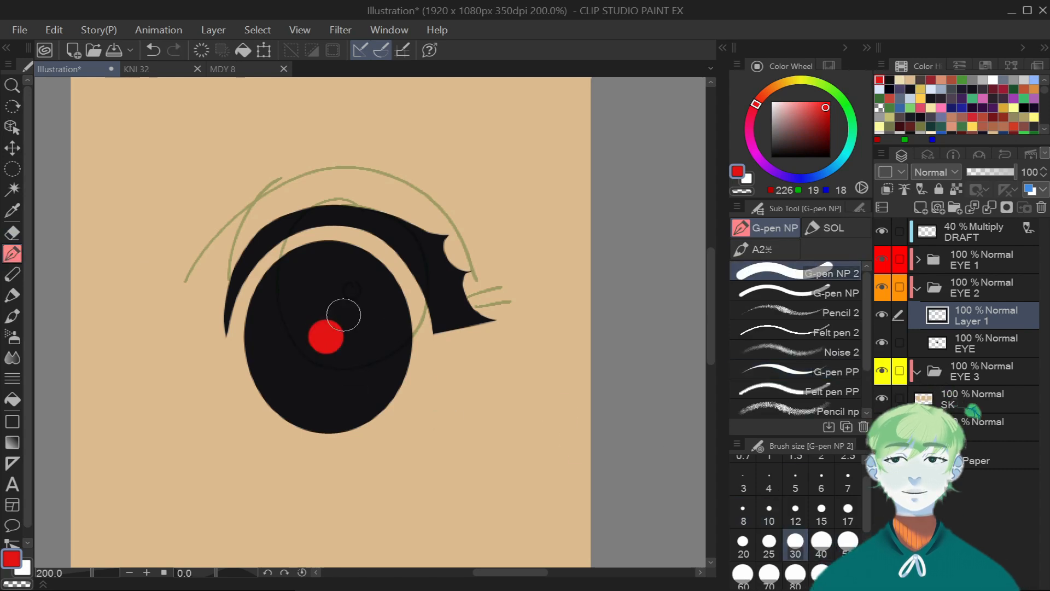
Check the KNI 32 and MDY 8 reference illustrations, and slightly enlarge the lasso-selected winged lash on the EYE layer.
left_click(156, 69)
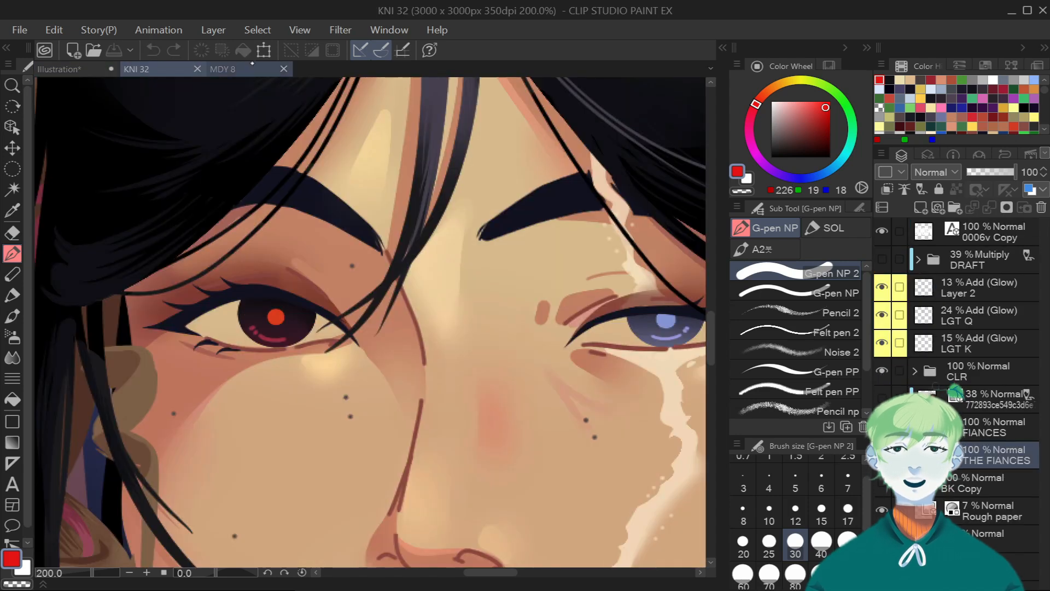
left_click(252, 68)
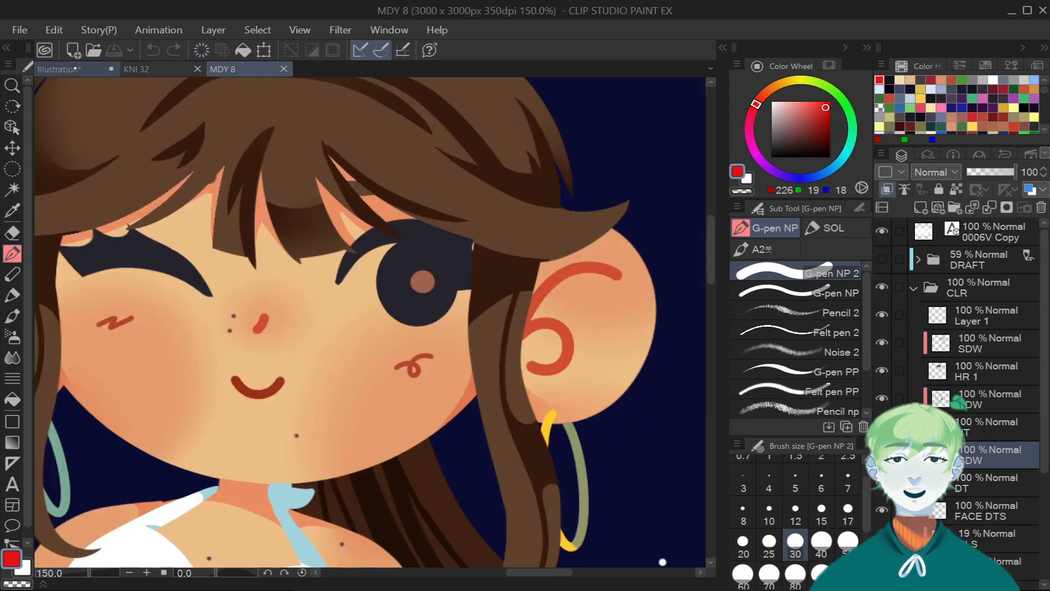
left_click(92, 71)
key("m")
left_click(794, 303)
left_click_drag(291, 139, 200, 392)
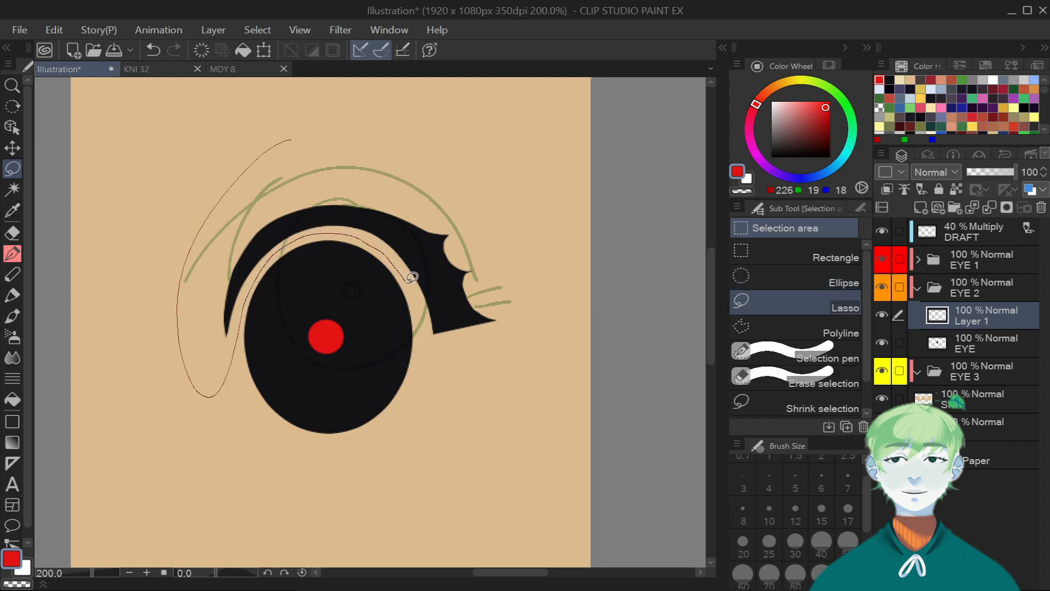
left_click_drag(534, 224, 427, 160)
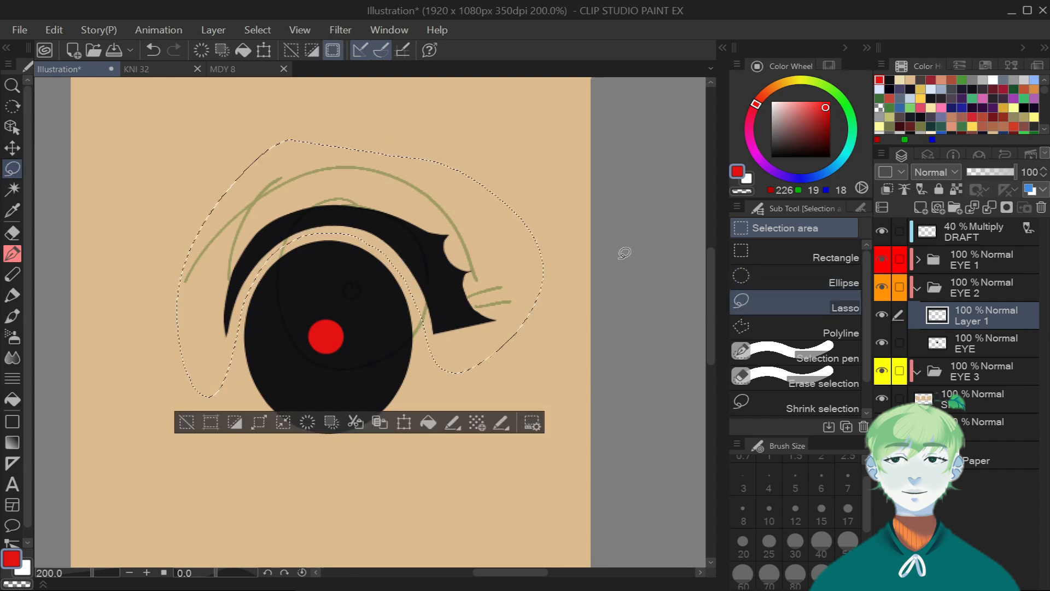
left_click(984, 344)
key("ctrl+t")
mouse_move(545, 140)
left_mouse_down()
mouse_move(567, 122)
mouse_move(571, 131)
mouse_move(584, 111)
mouse_move(524, 186)
left_mouse_up()
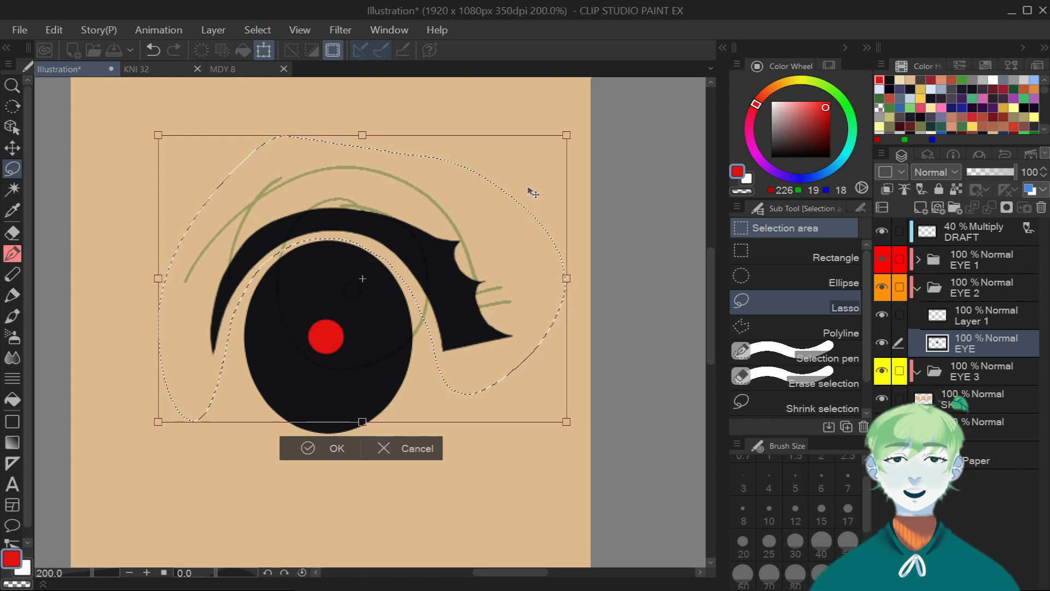
key("Return")
key("ctrl+d")
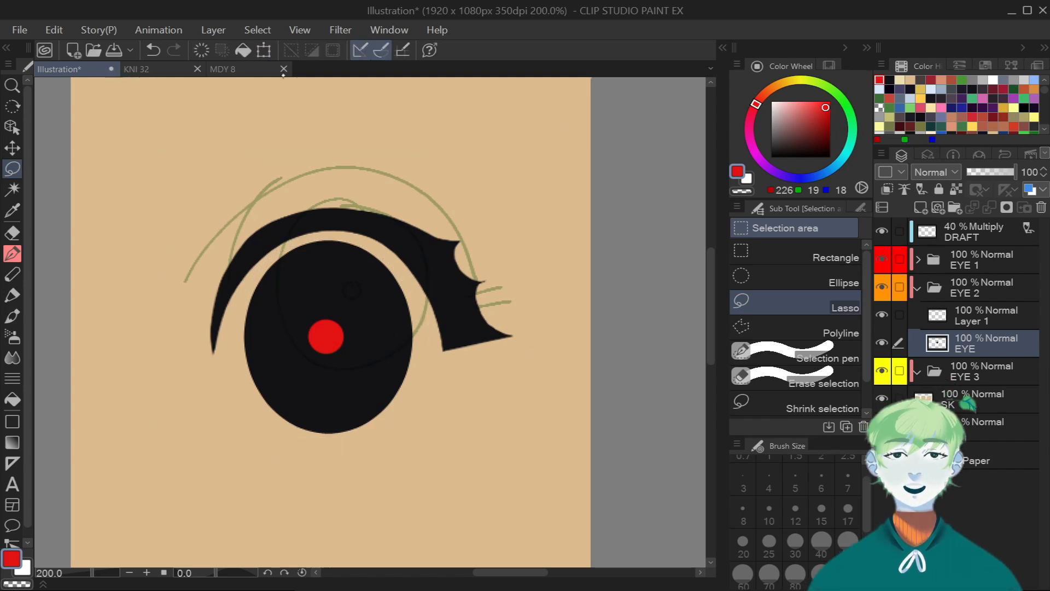
Draw a looped dark red squiggle below the eye on Layer 1 with G-pen NP 2 at size 12, following the MDY 8 reference.
left_click(263, 68)
left_click(58, 69)
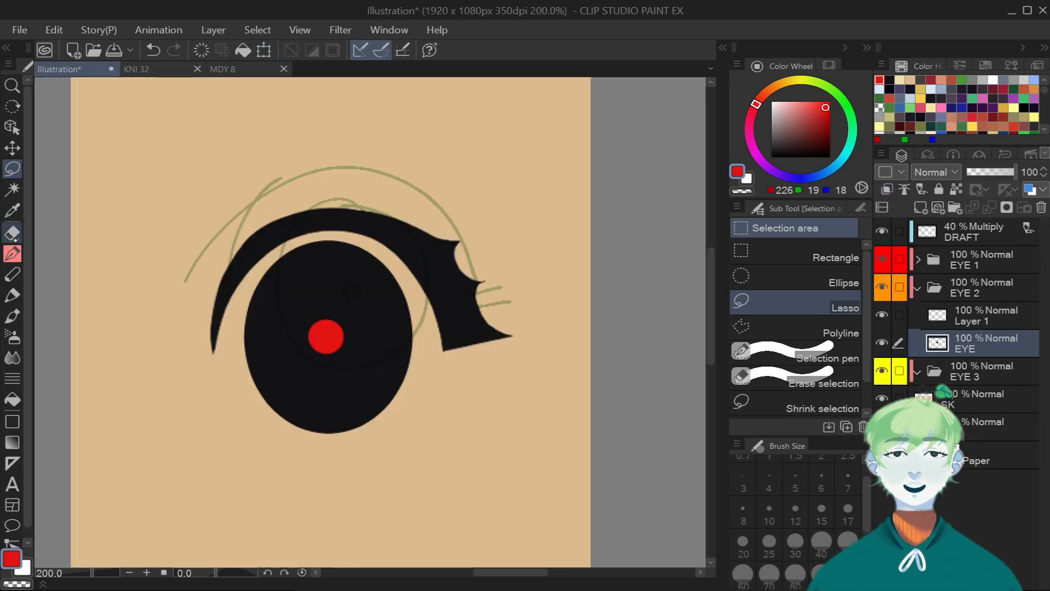
left_click(14, 251)
left_click(931, 80)
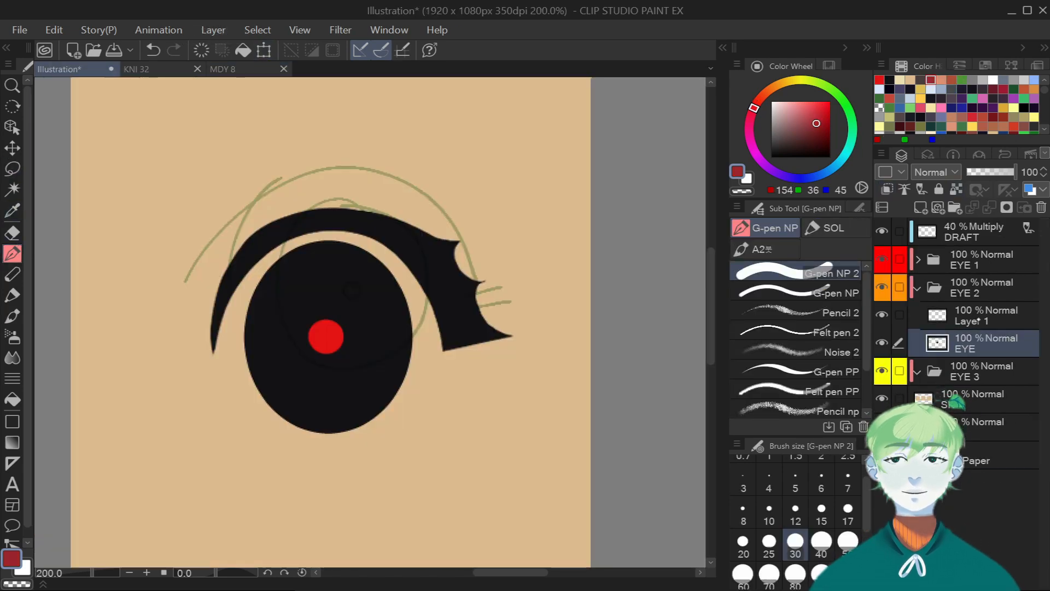
left_click(979, 315)
left_click_drag(711, 306, 711, 331)
left_click(743, 541)
key("bracketleft")
key("bracketleft")
key("bracketleft")
mouse_move(344, 383)
left_mouse_down()
mouse_move(384, 367)
mouse_move(379, 388)
mouse_move(426, 336)
left_mouse_up()
Paint a large bright red blush circle below the eye on a new layer placed under EYE, and reduce the layer's opacity to 8%.
left_click(889, 79)
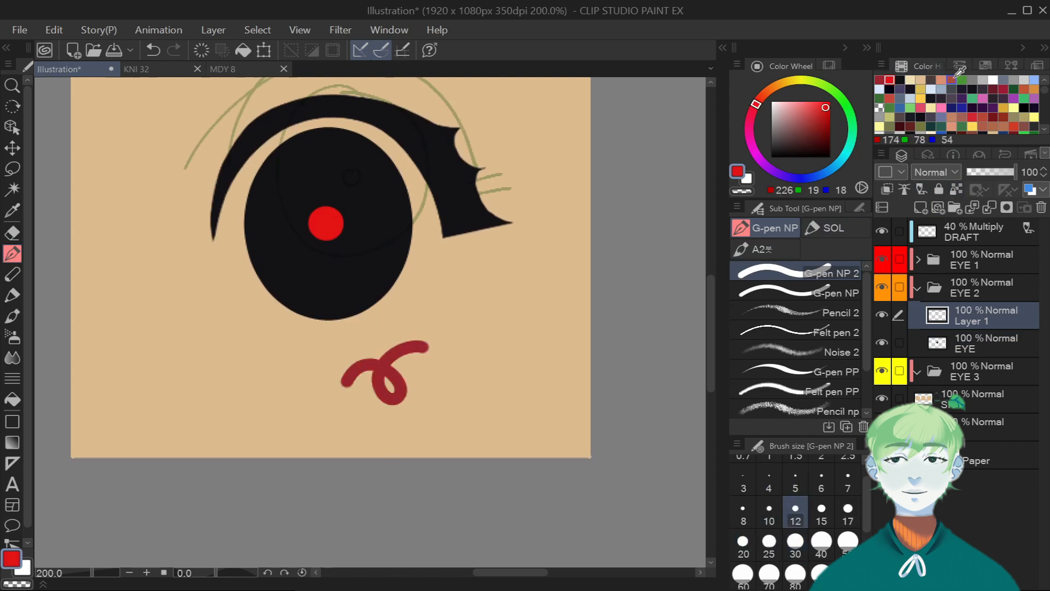
left_click(978, 339)
key("ctrl+shift+n")
left_click_drag(977, 342, 975, 368)
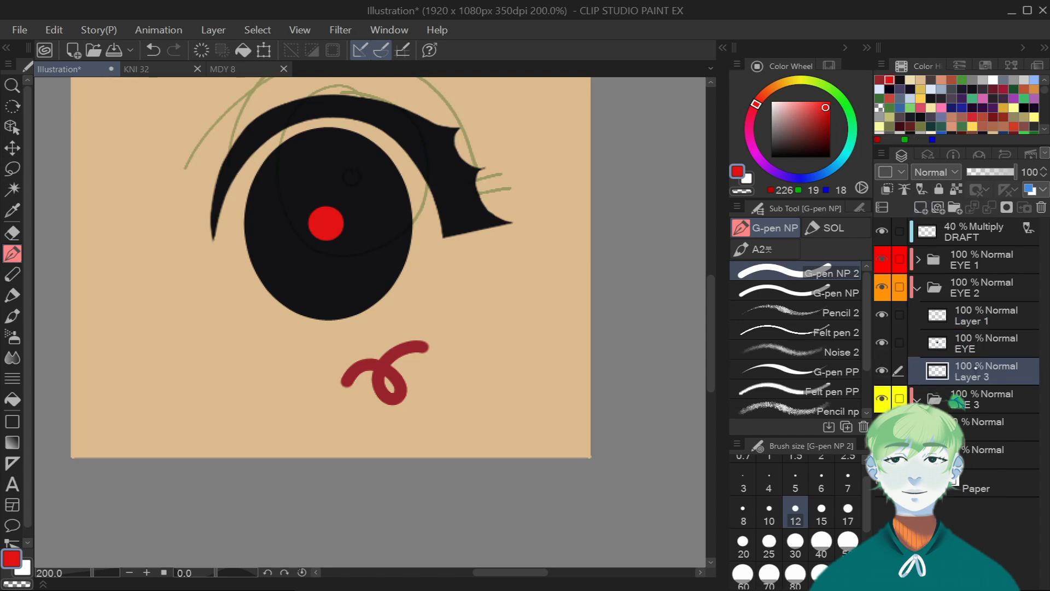
left_click(821, 572)
mouse_move(291, 459)
left_mouse_down()
mouse_move(267, 407)
mouse_move(367, 471)
mouse_move(456, 416)
mouse_move(481, 418)
left_mouse_up()
left_click(979, 171)
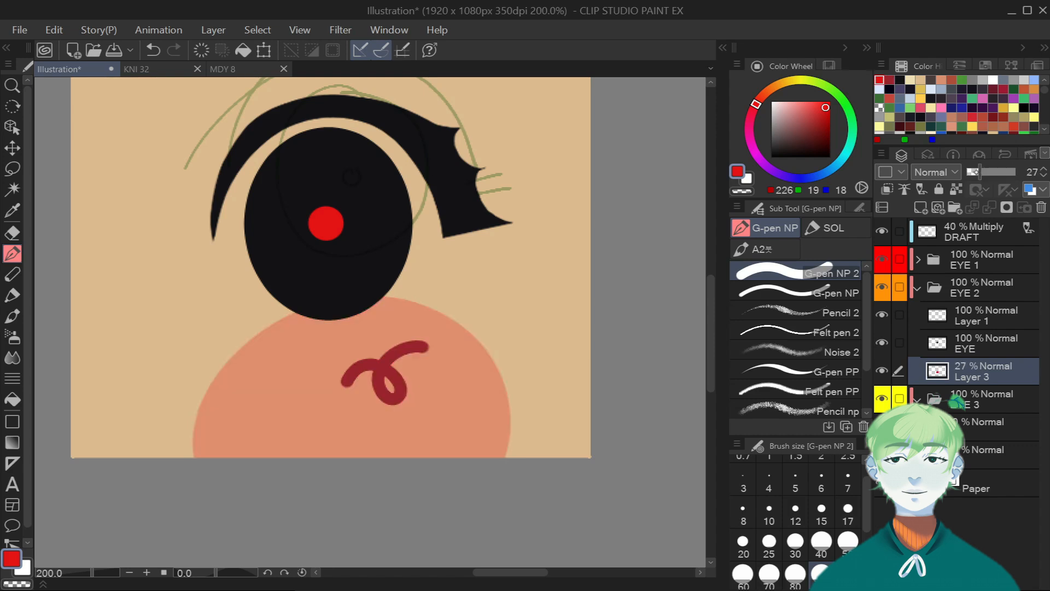
left_click_drag(979, 172, 970, 172)
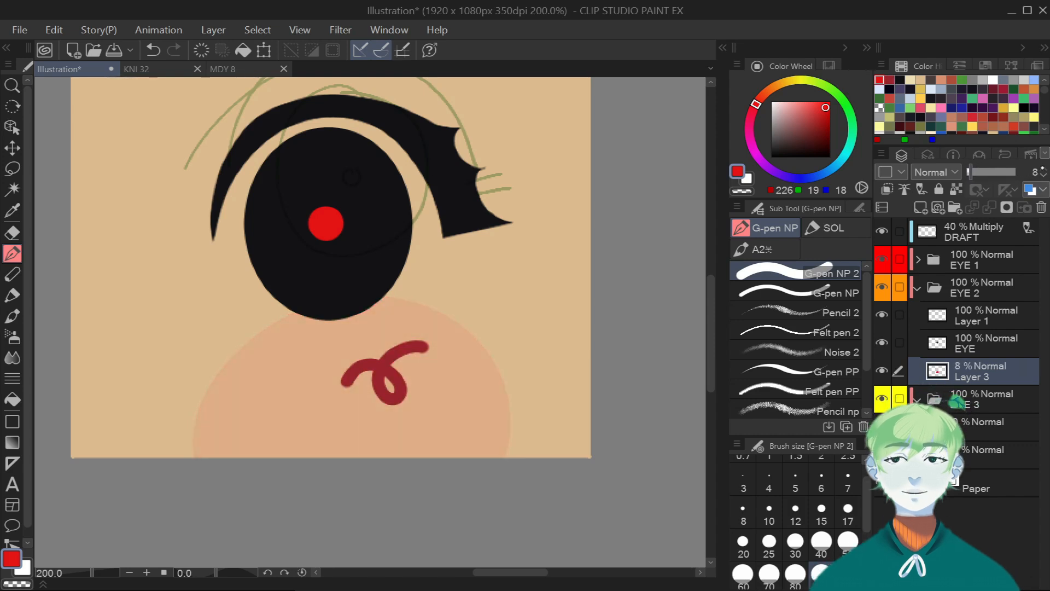
Soften the edges of the red cheek blush below the second eye with the Blur tool and raise the layer's opacity to 14%.
key("j")
mouse_move(255, 382)
left_mouse_down()
mouse_move(479, 336)
mouse_move(496, 446)
mouse_move(297, 321)
mouse_move(420, 311)
left_mouse_up()
left_click(1044, 168)
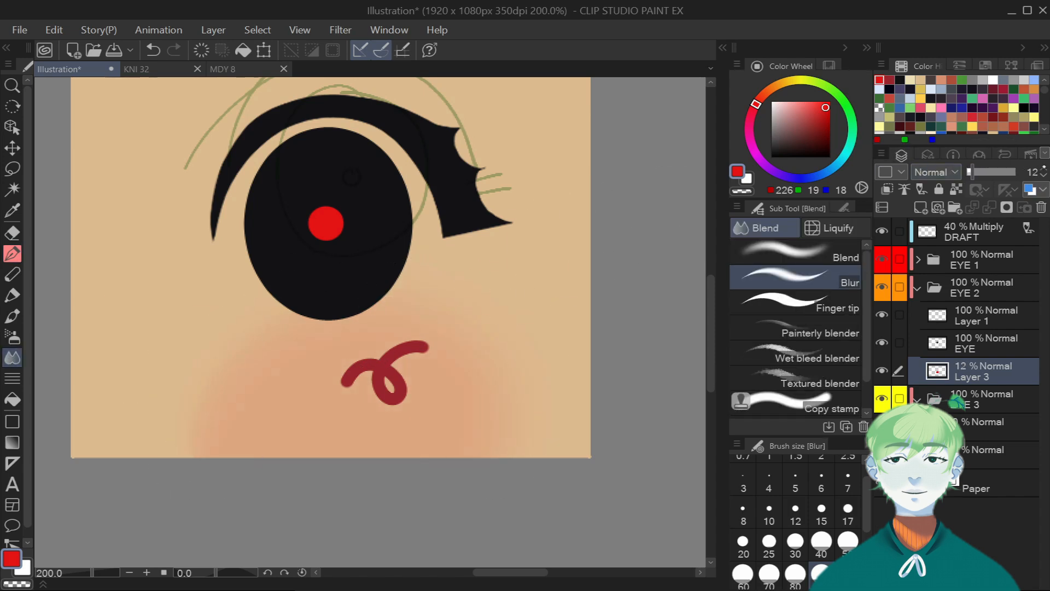
Stamp a round red blush dab overlapping the inner edge of the second skin square with G-pen NP 2 on the cheek blush layer.
left_click_drag(519, 572, 508, 571)
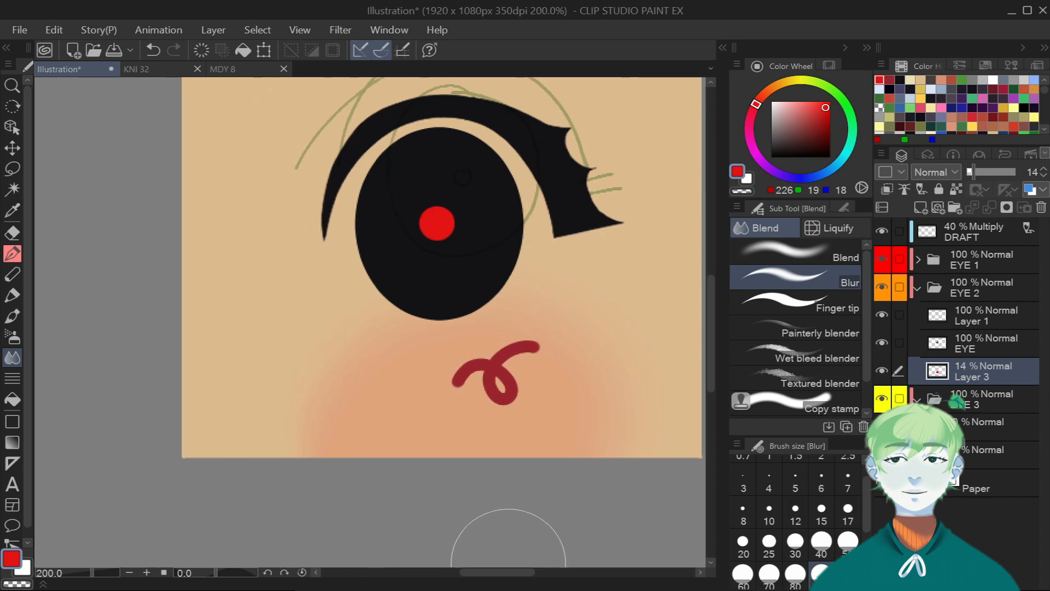
key("p")
left_click(167, 262)
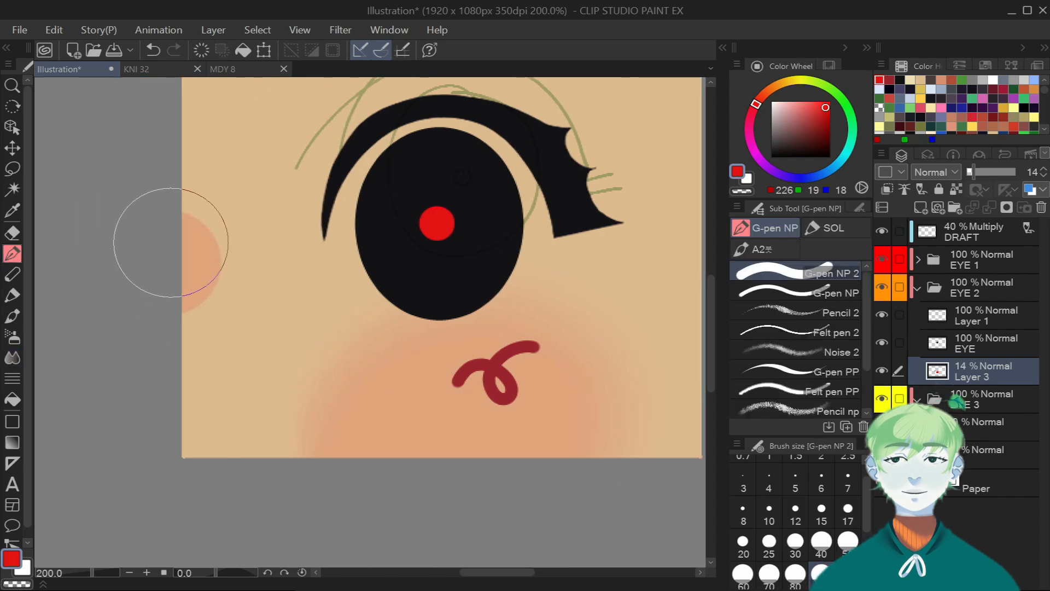
Add a new layer above the blush and paint a short slanted salmon stroke above the lash's inner end with G-pen NP 2 at size 12.
scroll(171, 242, "down", 1)
left_click_drag(711, 304, 716, 271)
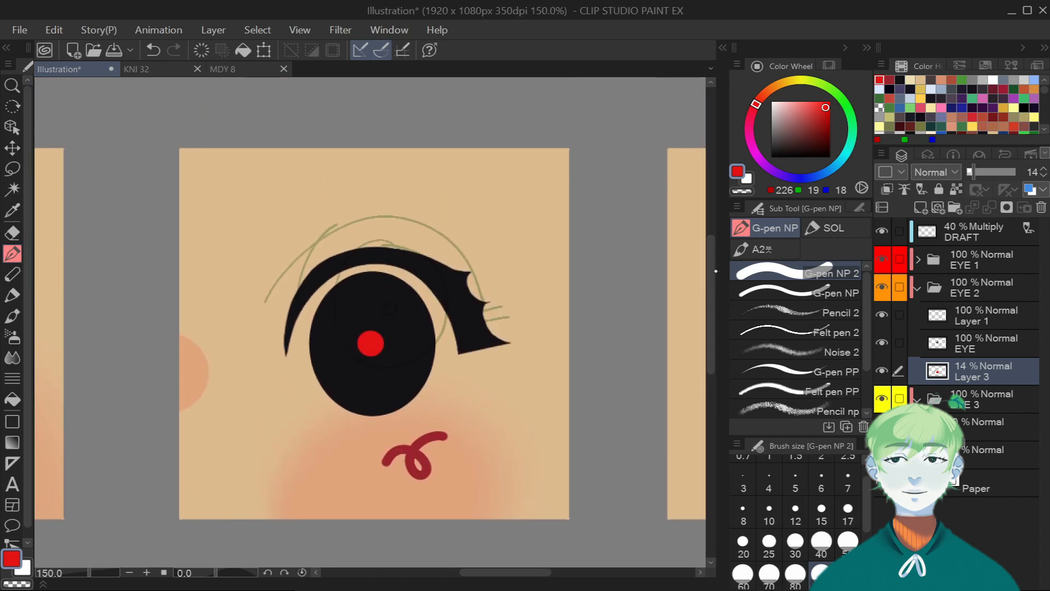
left_click(795, 514)
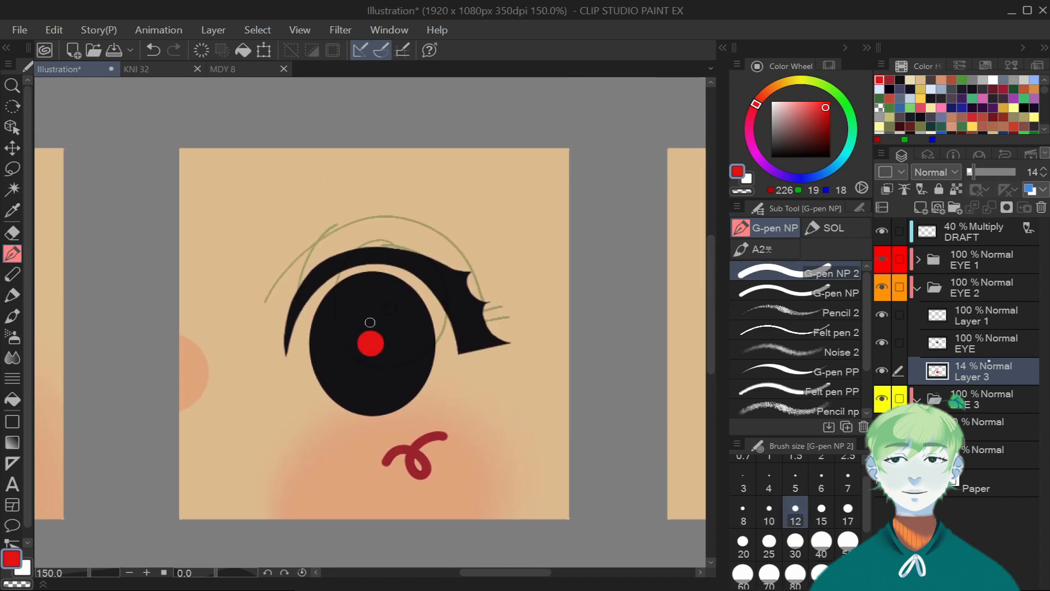
left_click(920, 207)
left_click(941, 80)
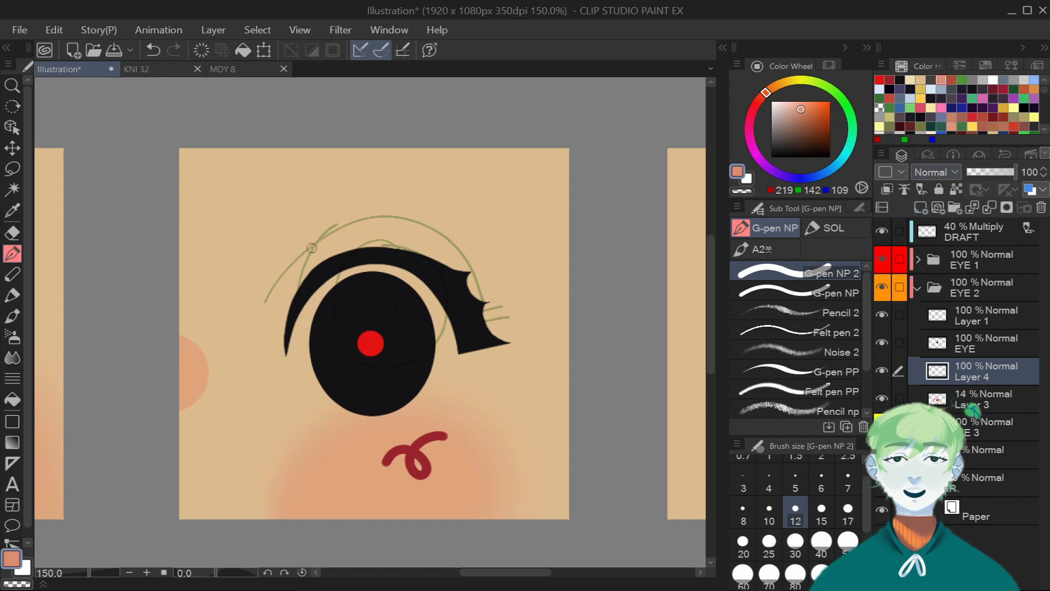
scroll(308, 258, "up", 1)
left_click_drag(292, 278, 353, 232)
scroll(366, 219, "down", 1)
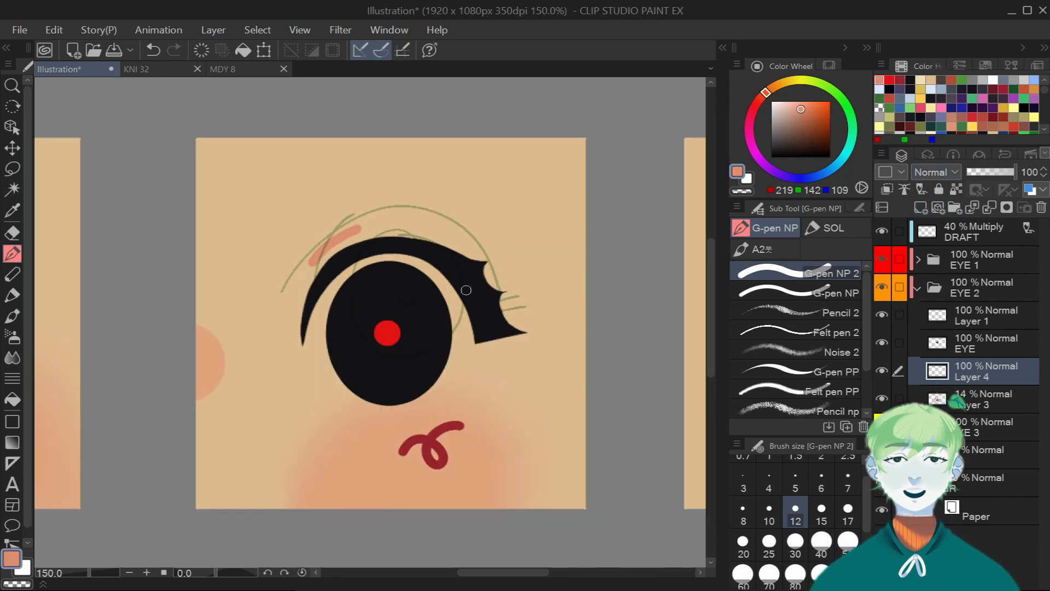
Check the MDY 8 reference illustration and compare all three eye squares side by side.
left_click(222, 69)
left_click(59, 69)
key("ctrl+minus")
key("ctrl+minus")
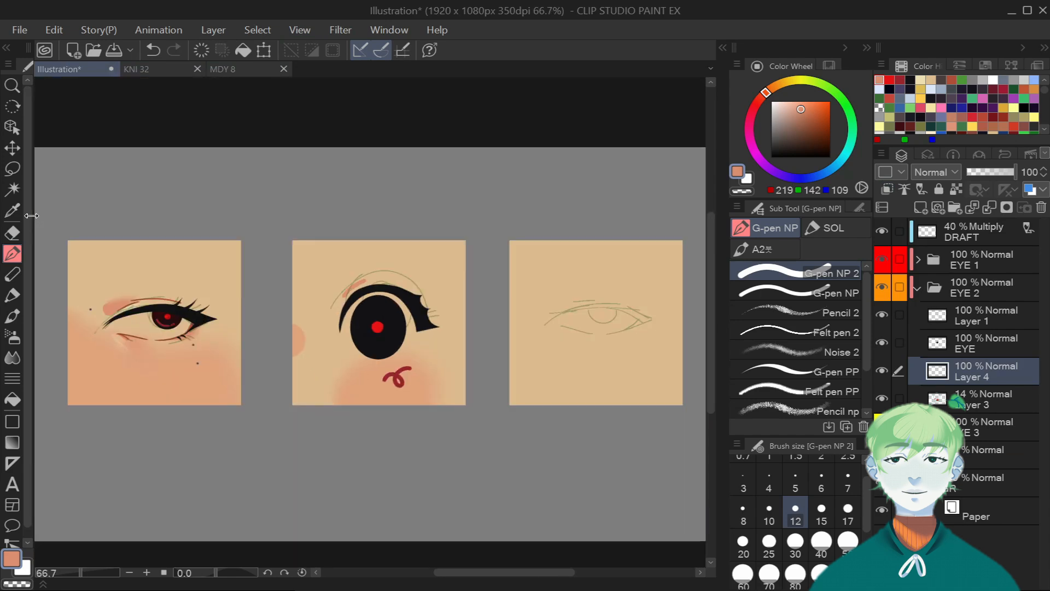